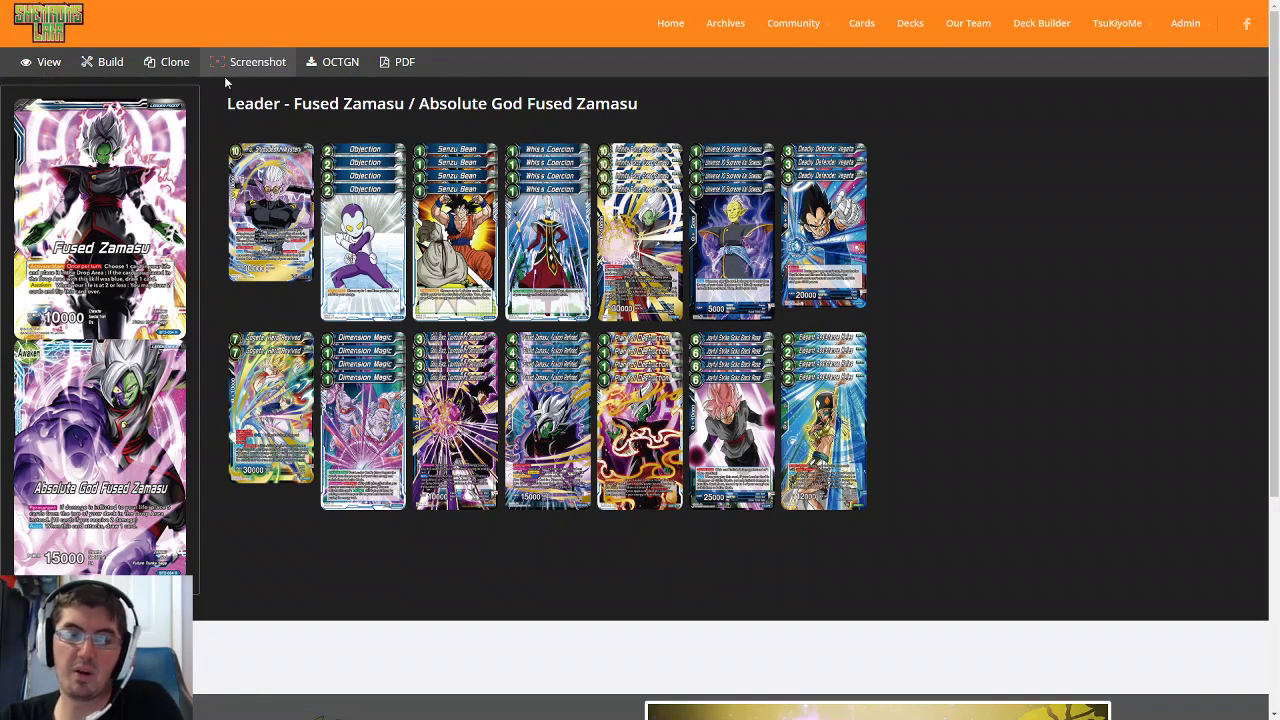
Step: Open the Fused Zamasu deck for editing, filter the card pool to blue cards costing 4, and inspect Undying Link Zamasu
click(110, 62)
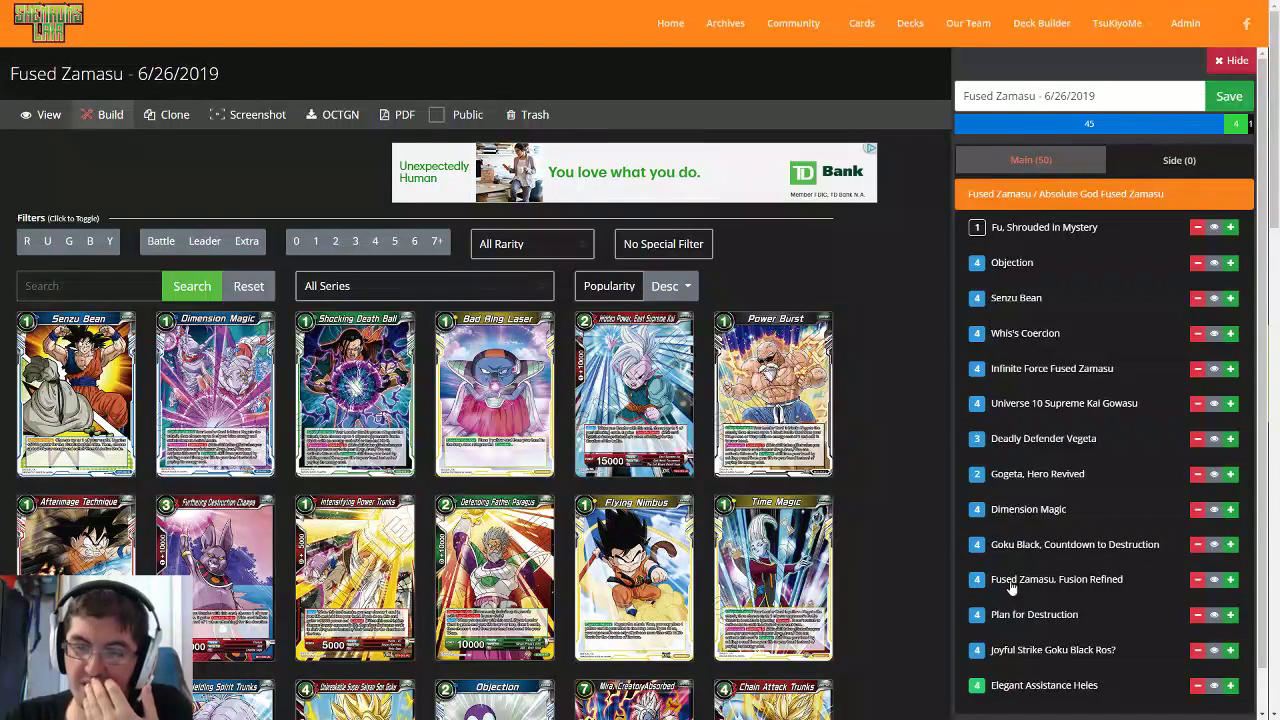
mouse_move(688, 463)
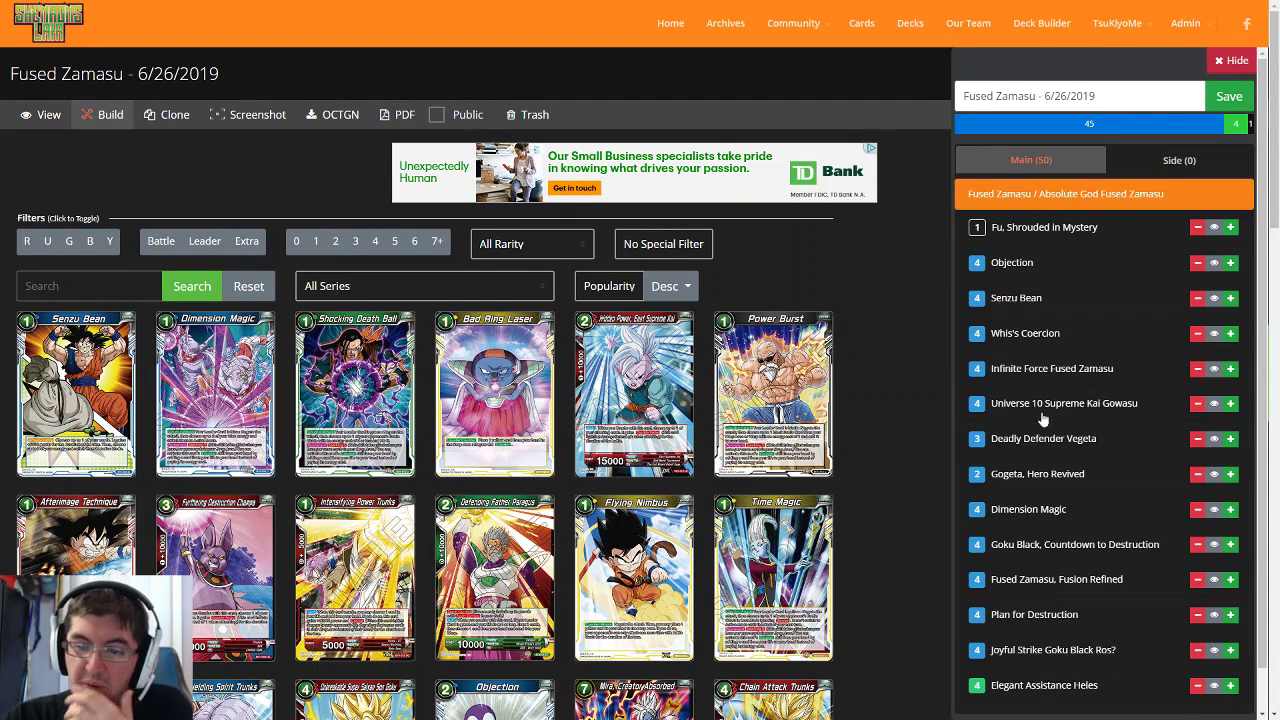
scroll(1105, 540, down, 1)
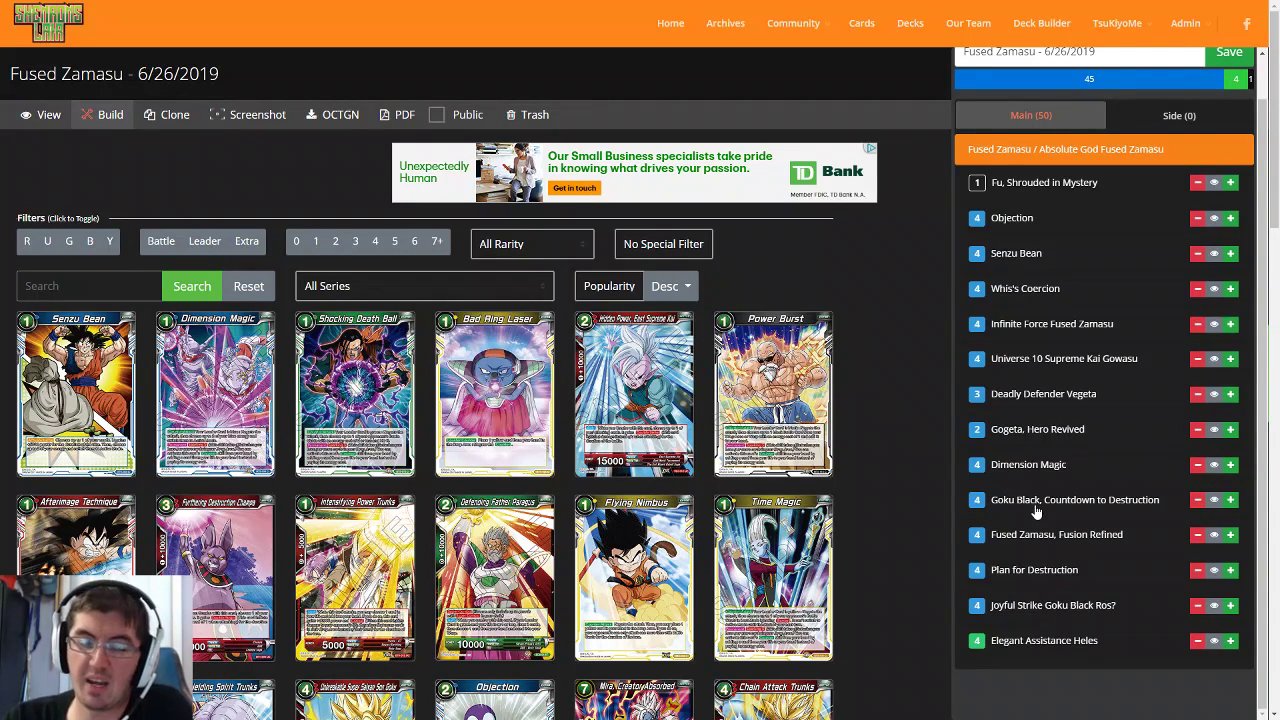
click(375, 242)
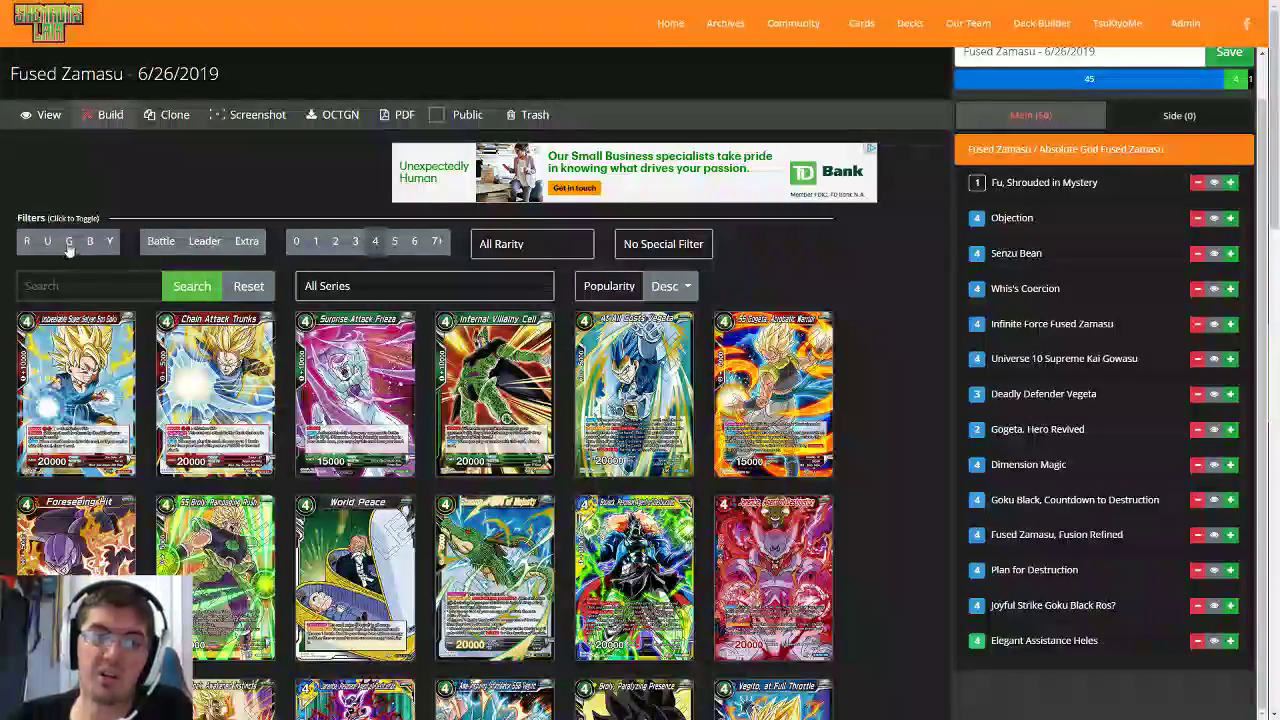
click(47, 241)
scroll(636, 376, down, 2)
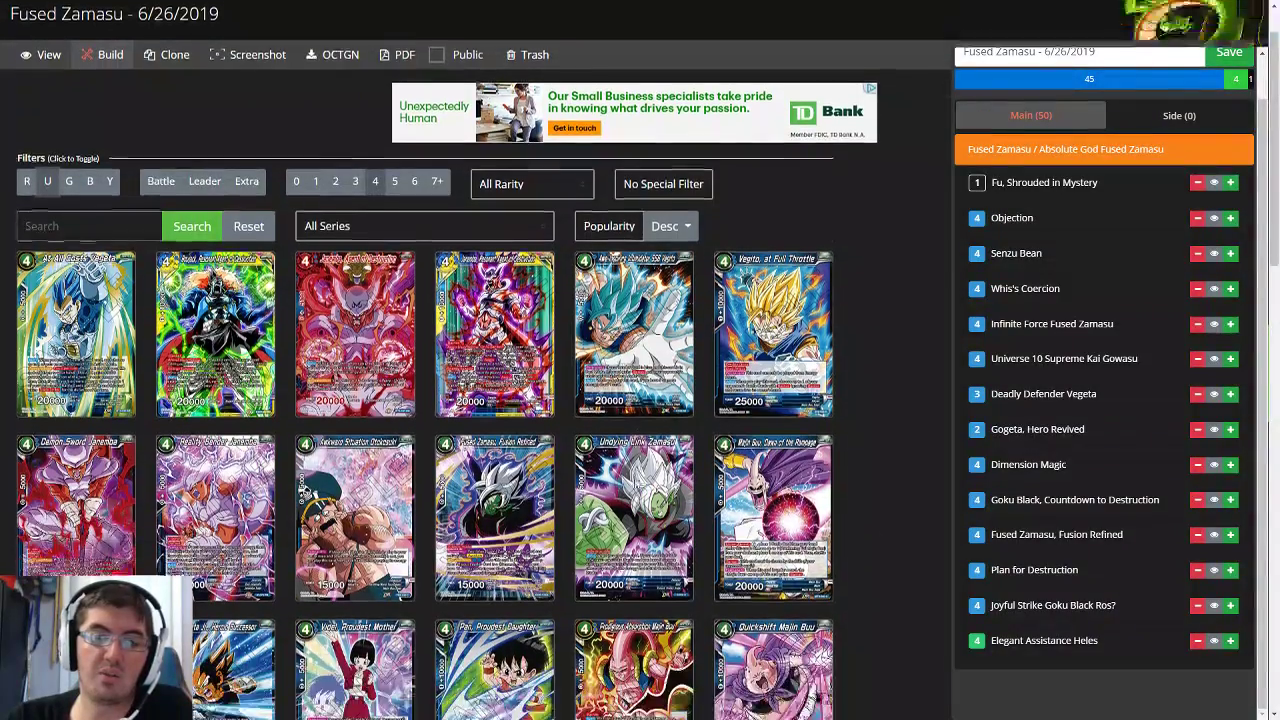
mouse_move(634, 378)
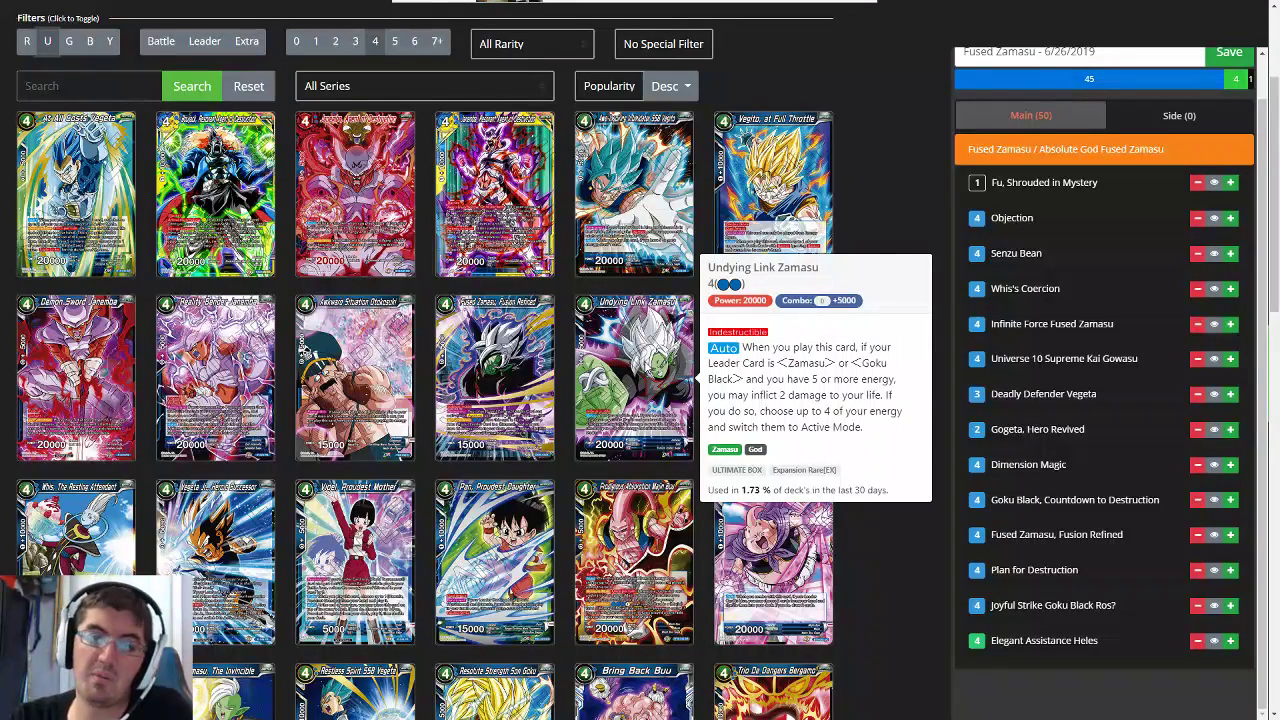
mouse_move(523, 328)
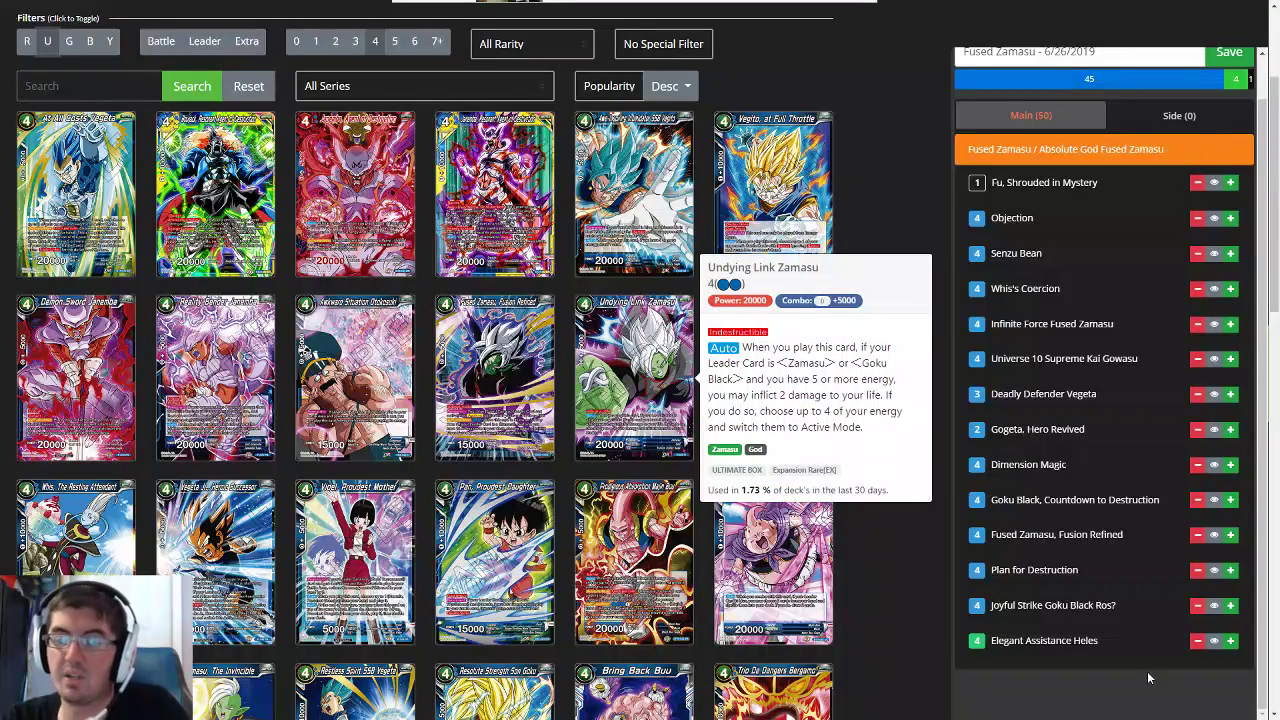
Step: Remove all four copies of Joyful Strike Goku Black Rosé and the single Fu, Shrouded in Mystery from the main deck
click(1197, 606)
click(1197, 606)
click(1197, 606)
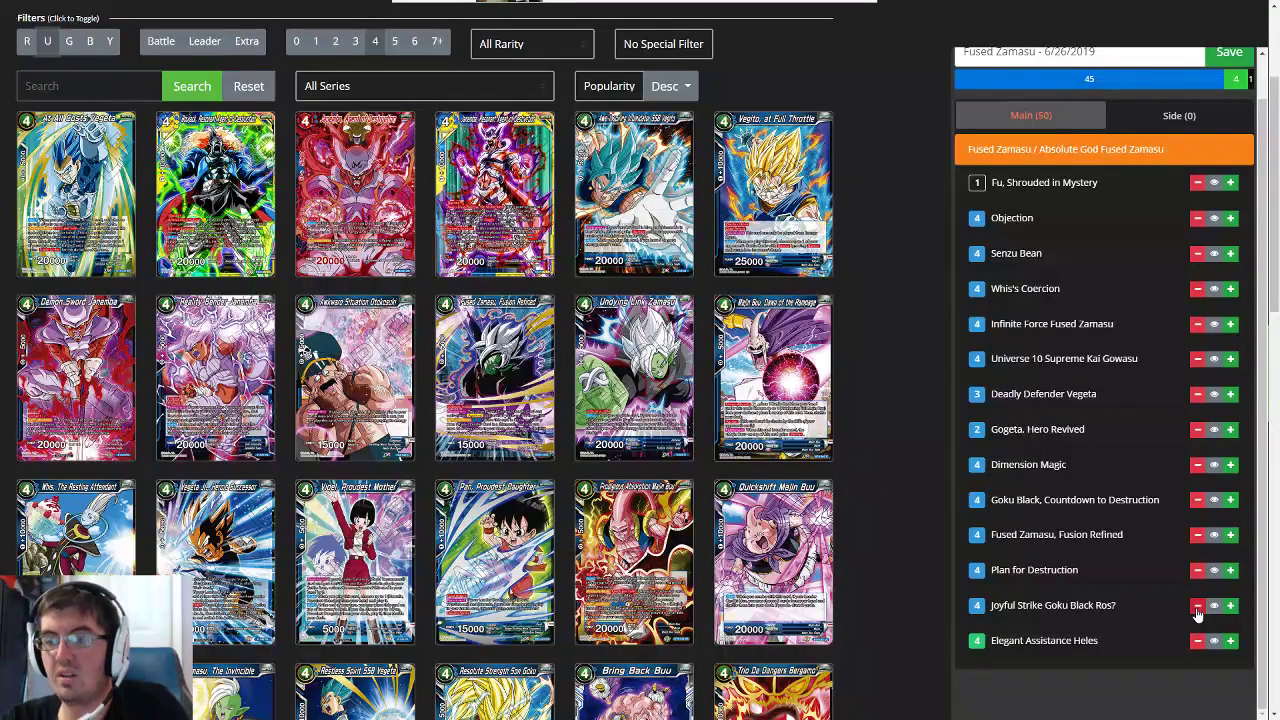
click(1197, 606)
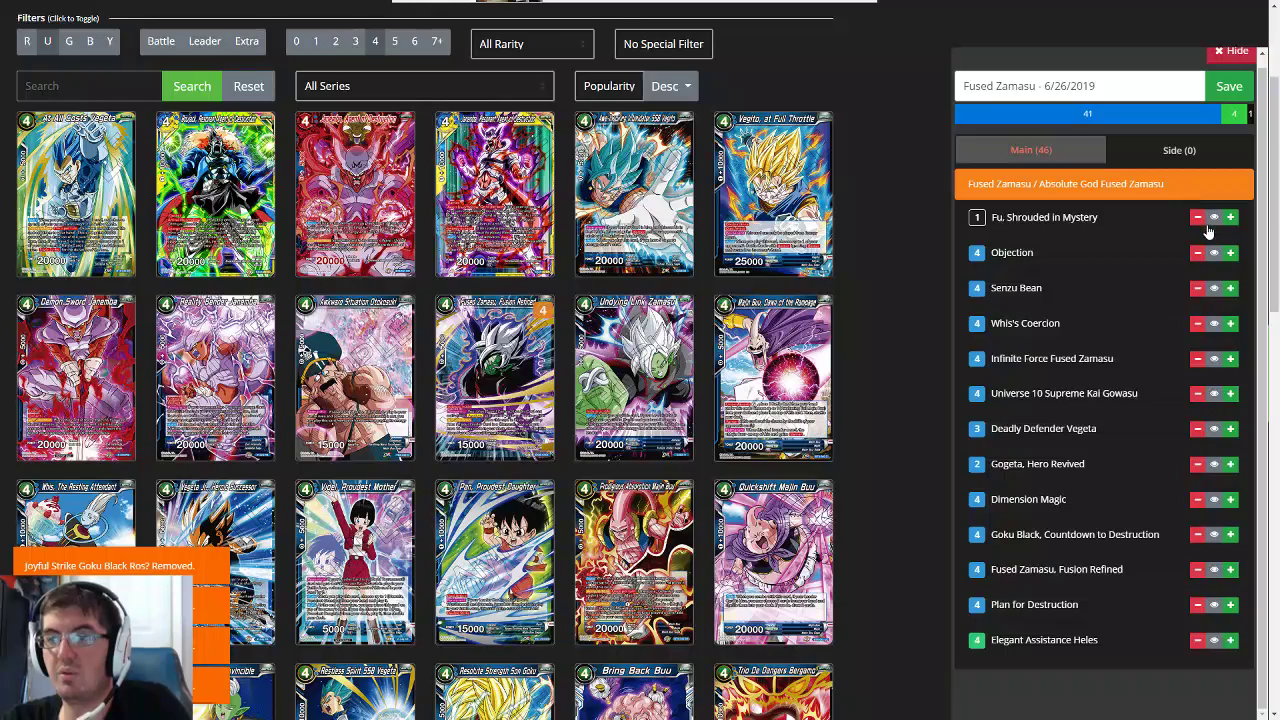
click(1197, 227)
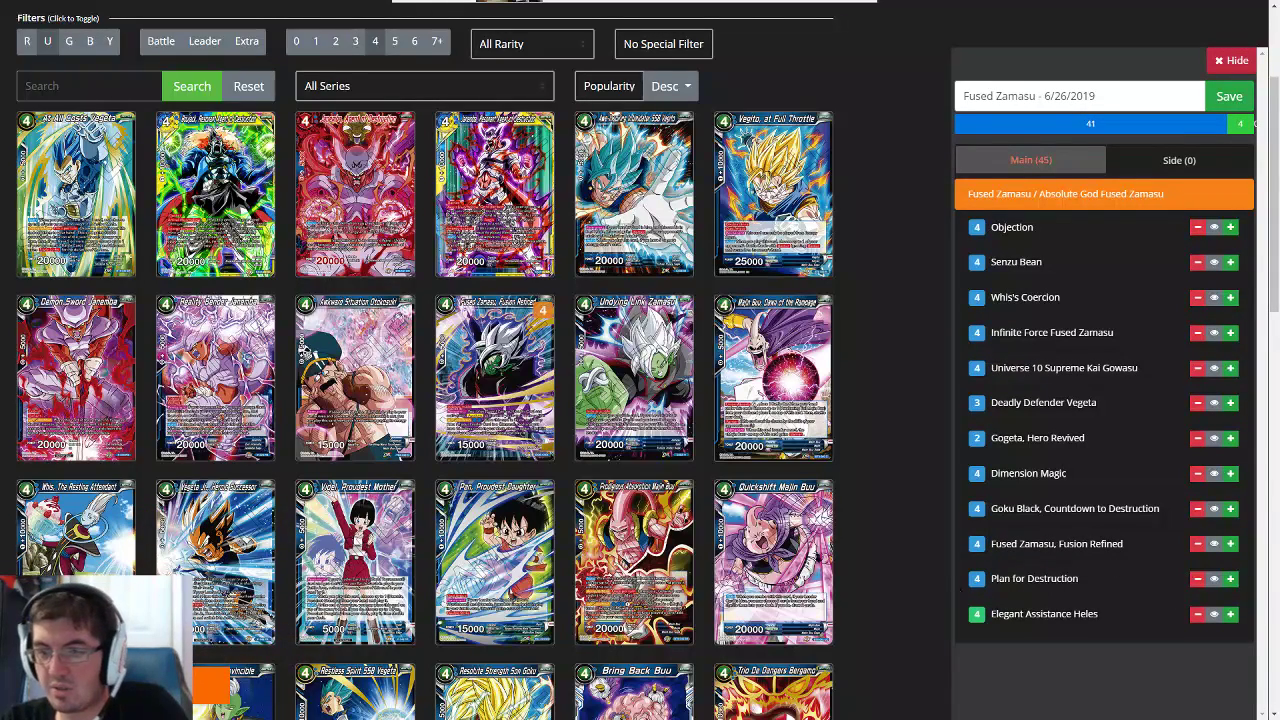
Step: Remove both copies of Gogeta, Hero Revived and all three copies of Deadly Defender Vegeta from the main deck
click(1197, 438)
click(1230, 438)
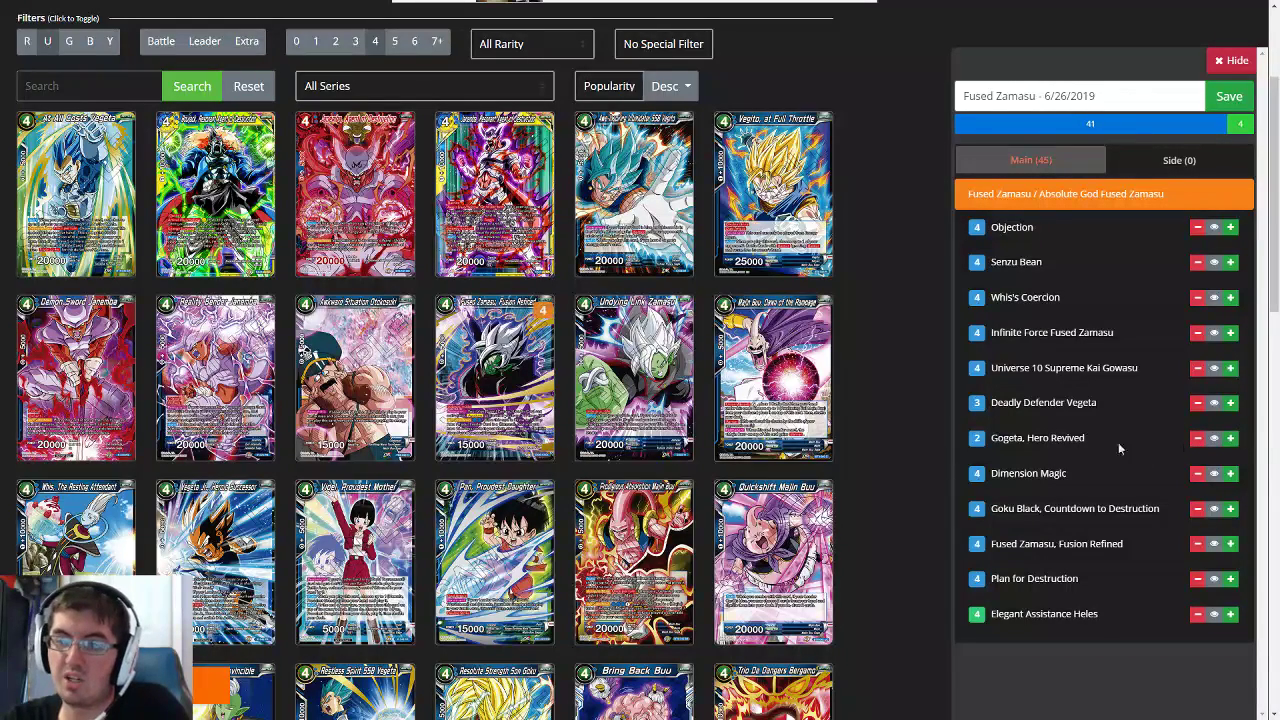
click(1197, 438)
click(1197, 438)
click(1197, 402)
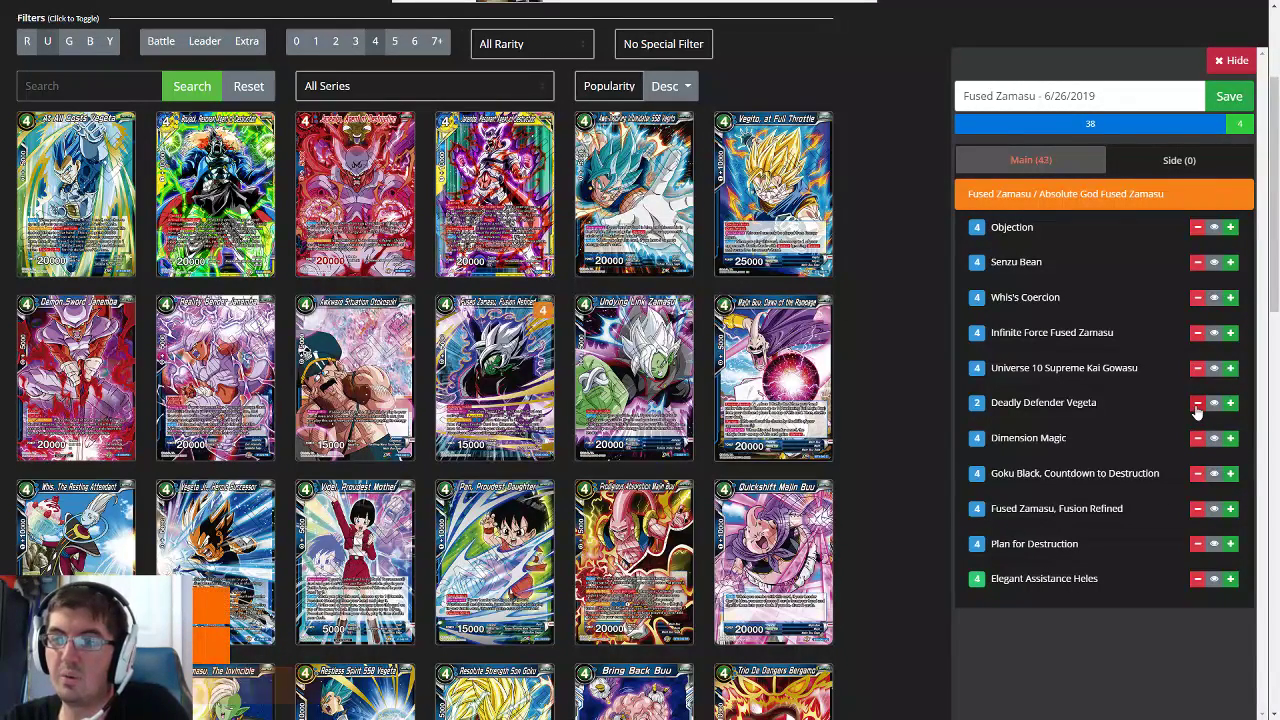
click(1197, 402)
click(1197, 402)
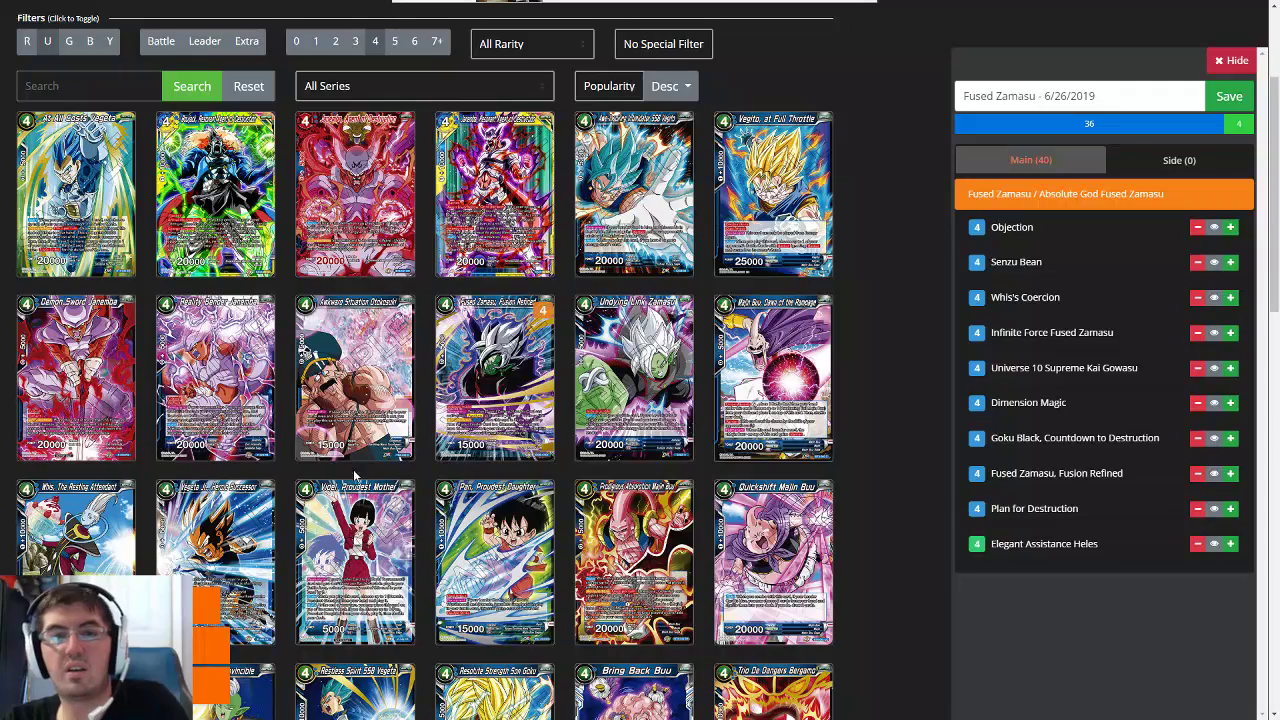
Step: Add four copies of Undying Link Zamasu to the main deck and save the deck
click(638, 398)
click(638, 398)
click(638, 398)
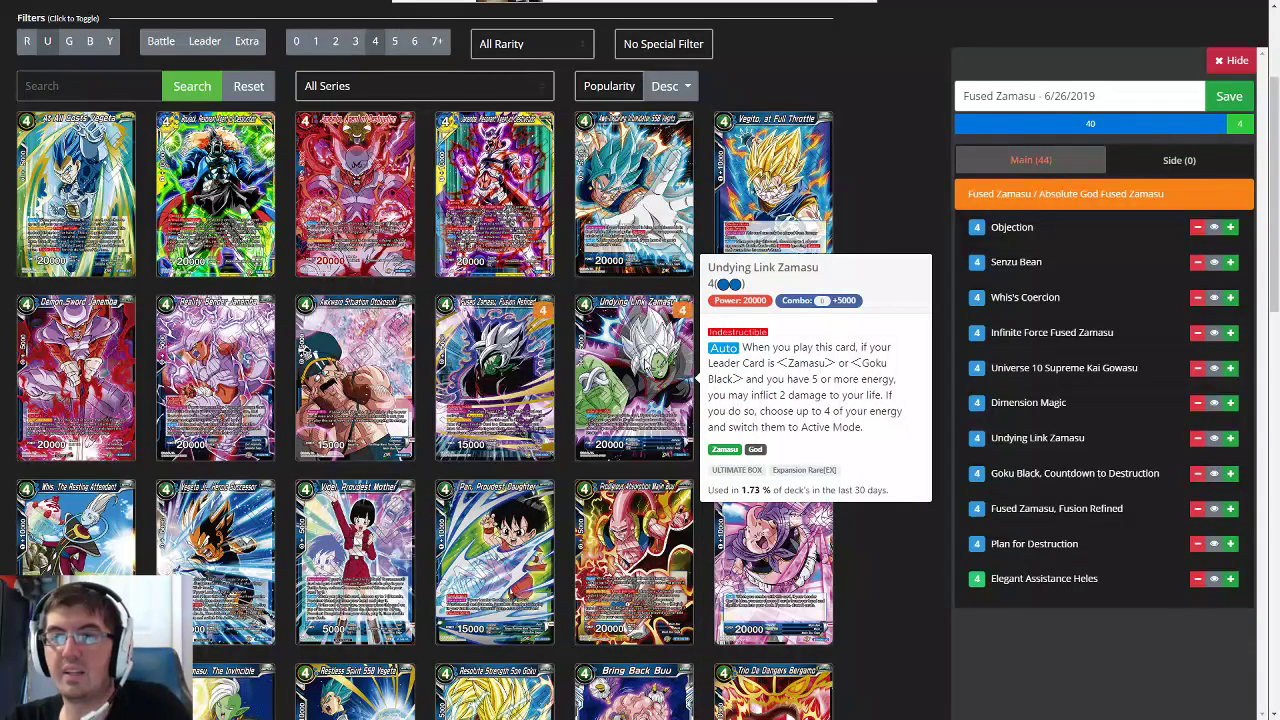
click(638, 398)
click(1226, 96)
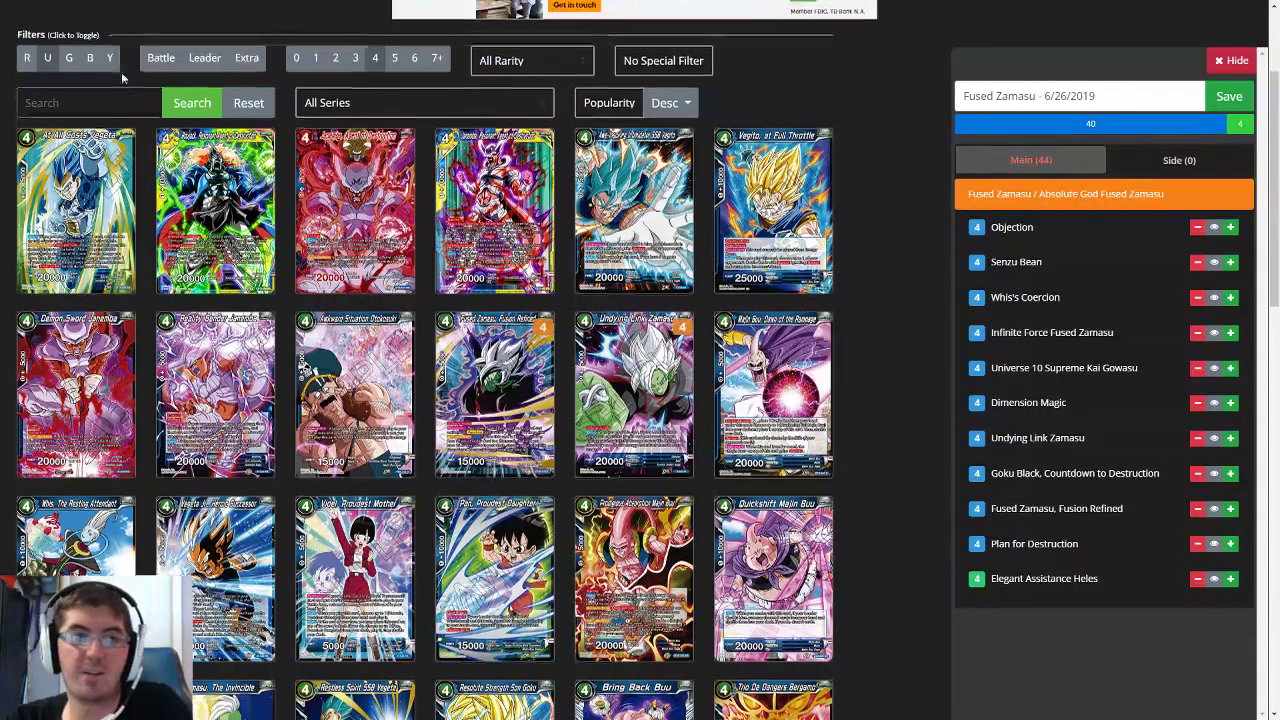
scroll(368, 245, up, 2)
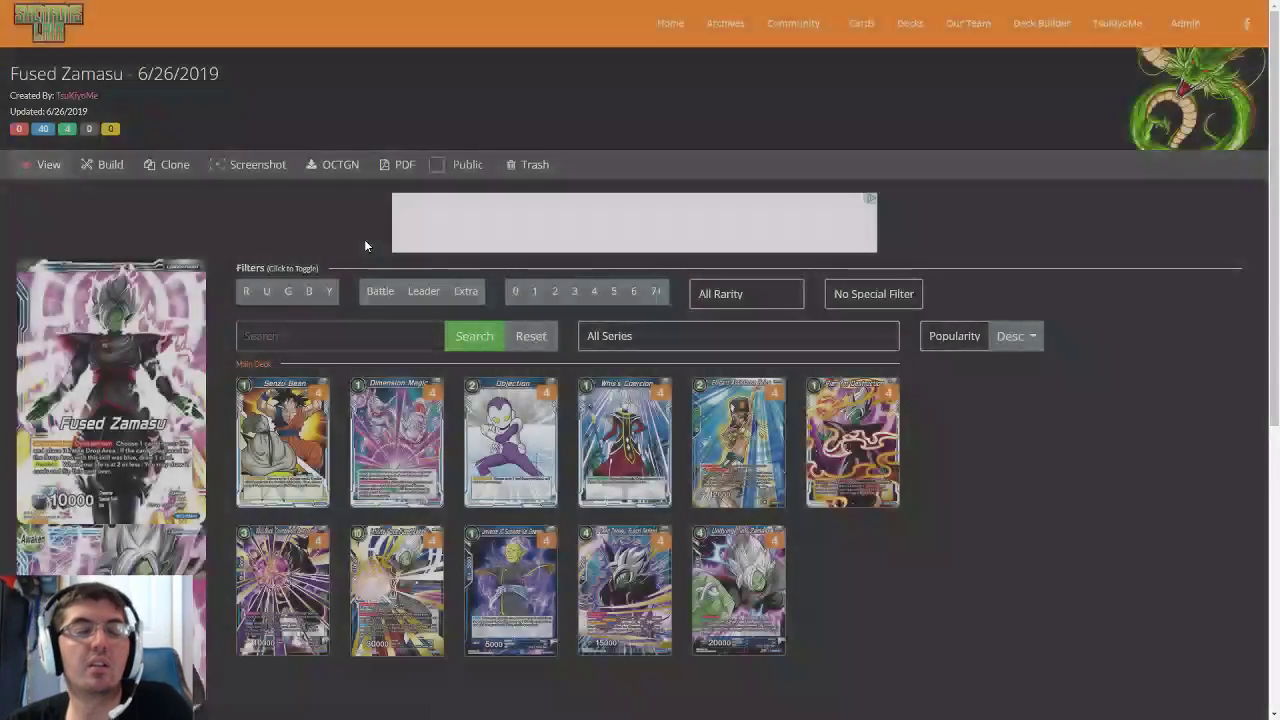
scroll(190, 258, down, 1)
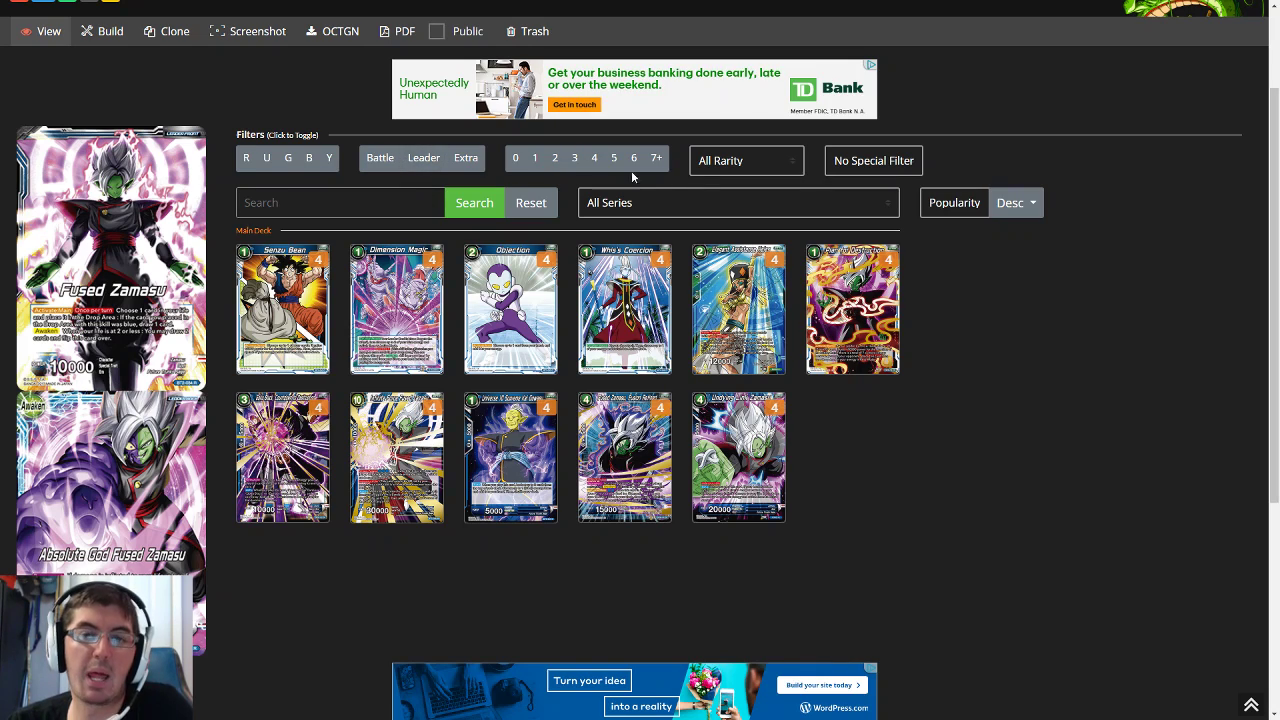
Step: Reopen the deck for editing and add four copies of Supreme Kai of Time, Time Disruptor from the black cards costing 1
click(116, 34)
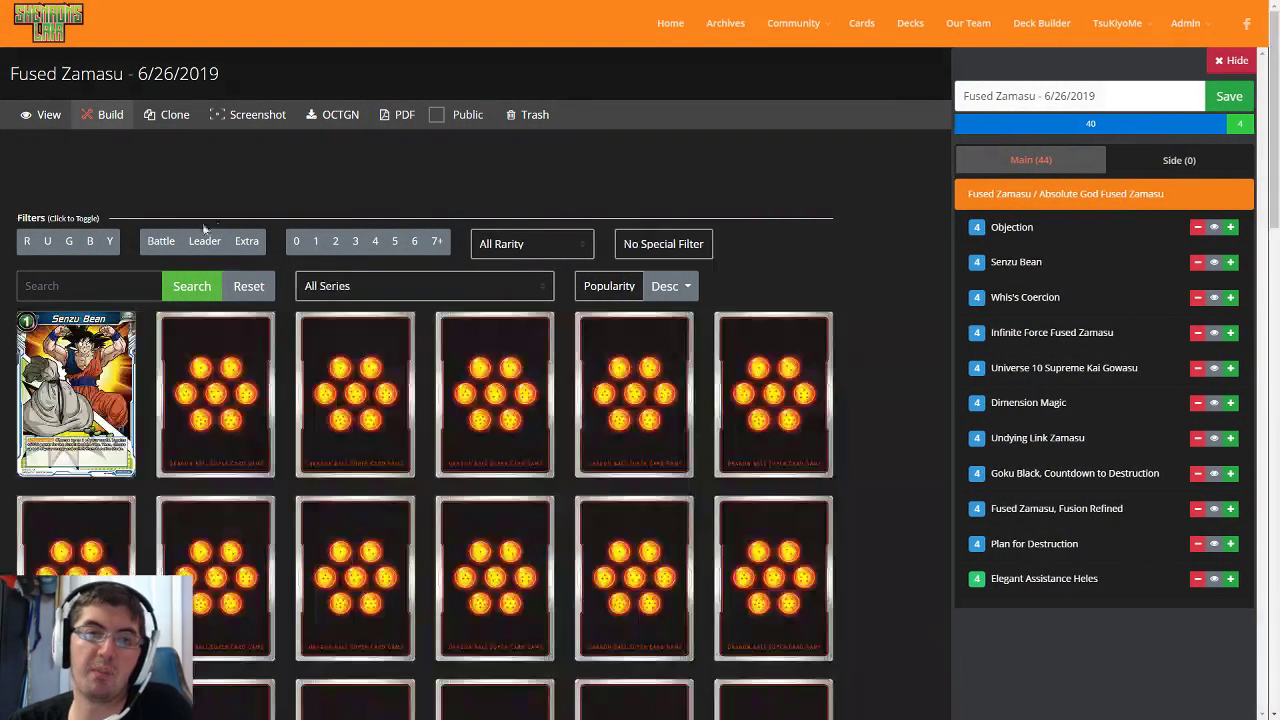
click(374, 243)
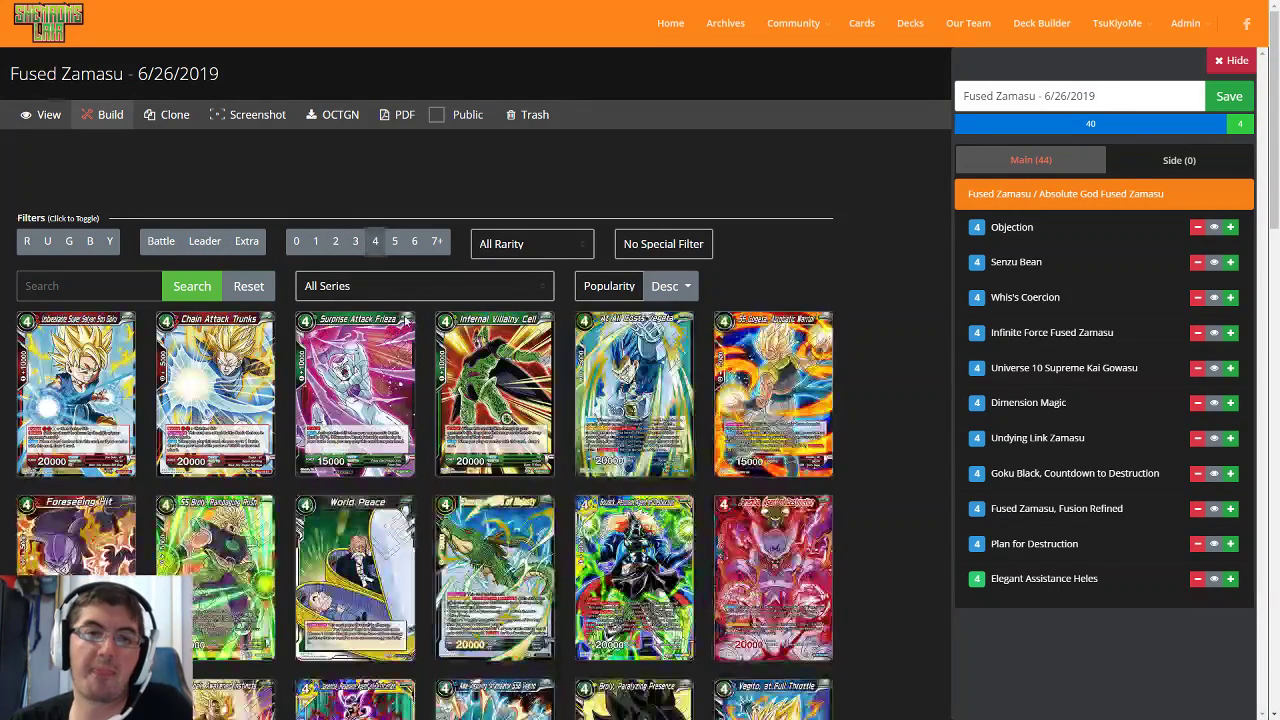
click(89, 241)
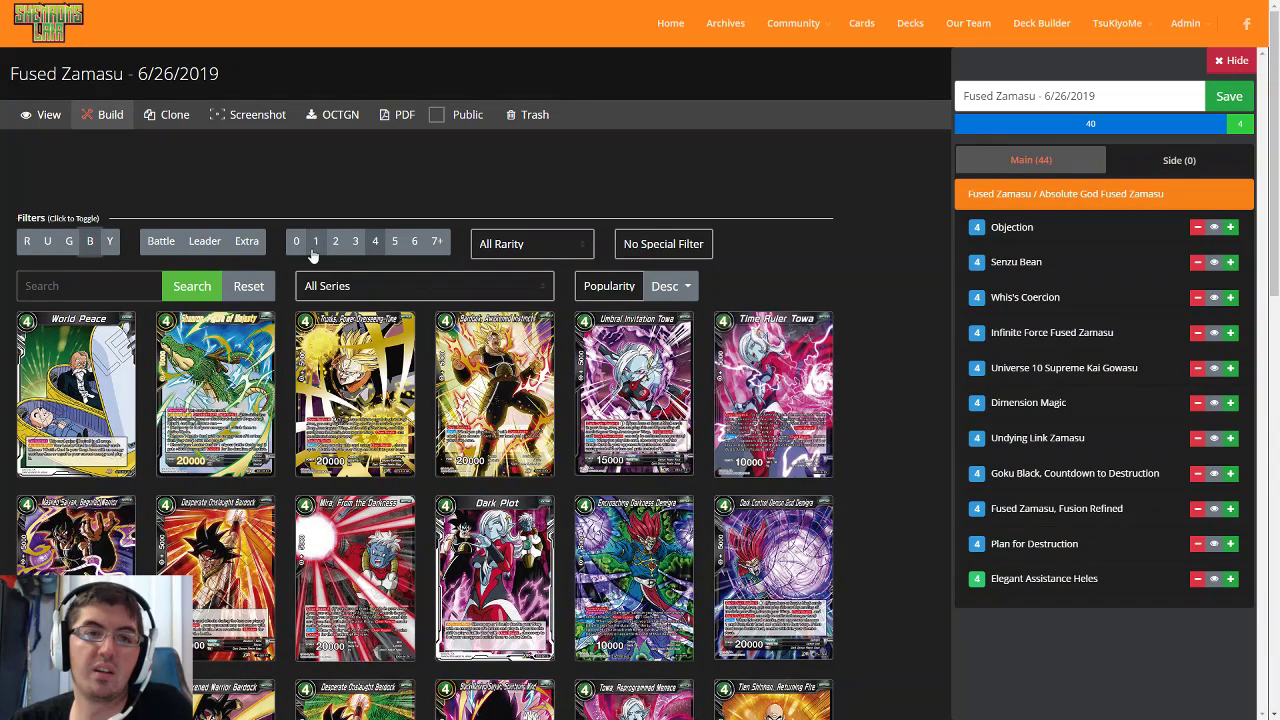
click(315, 245)
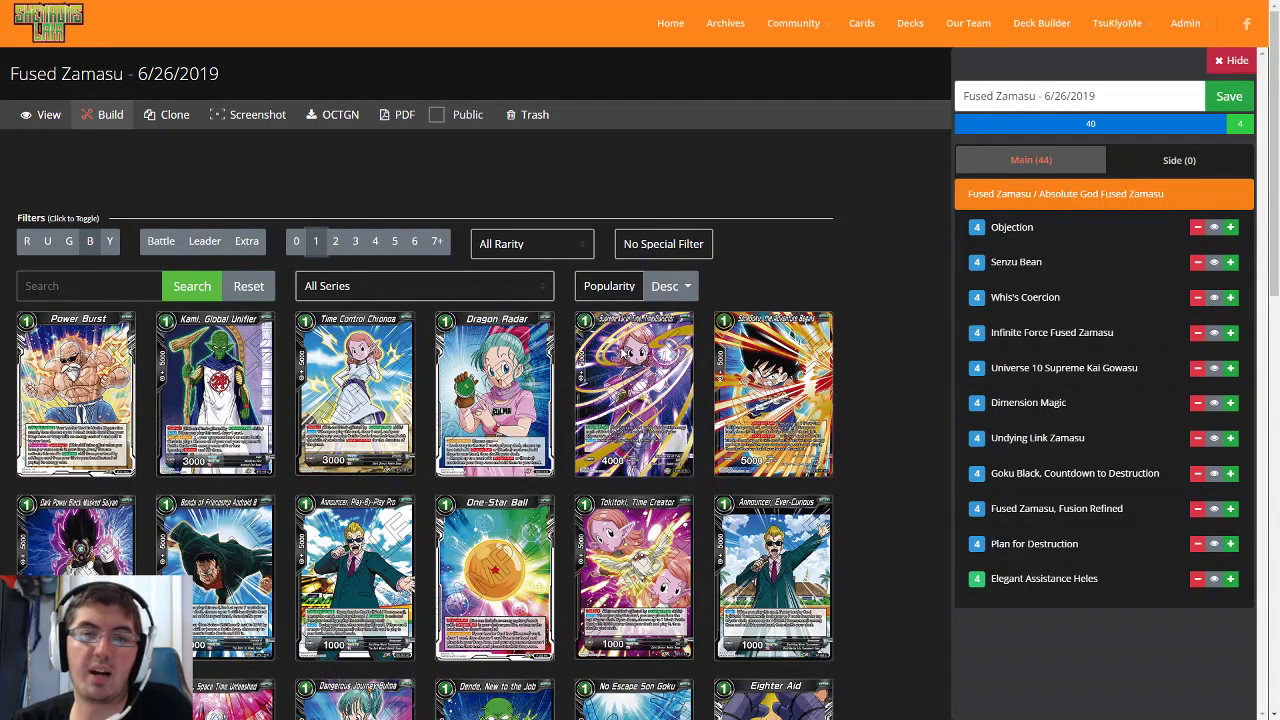
click(621, 352)
click(622, 352)
click(623, 352)
click(624, 352)
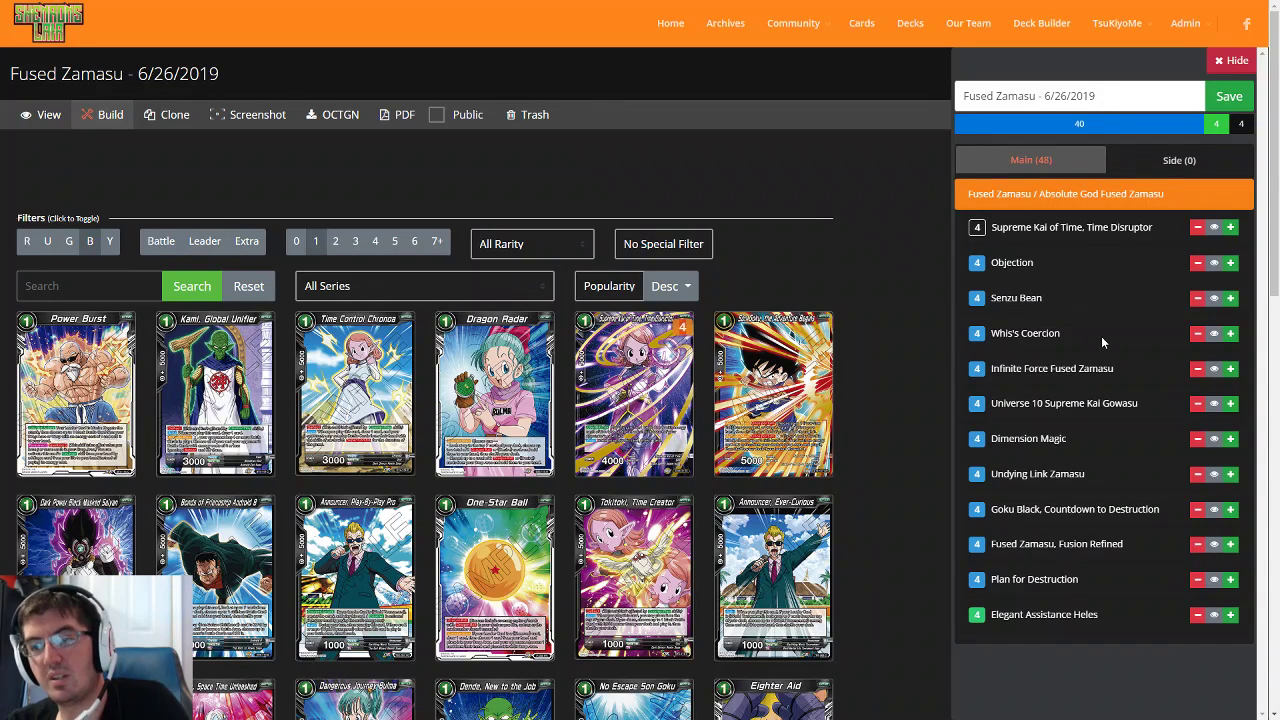
Step: Remove one Goku Black, Countdown to Destruction and add three copies of Son Goku, Path to the Infinite from the blue cards costing 5
click(1197, 510)
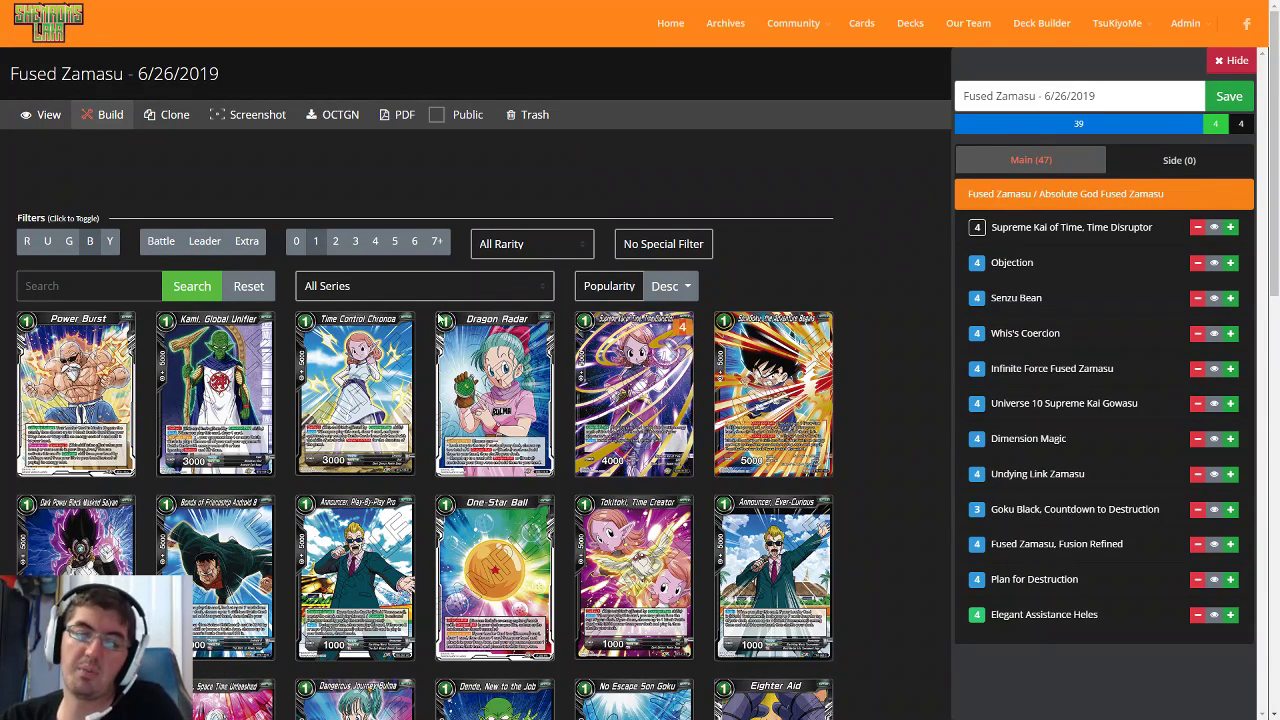
click(394, 241)
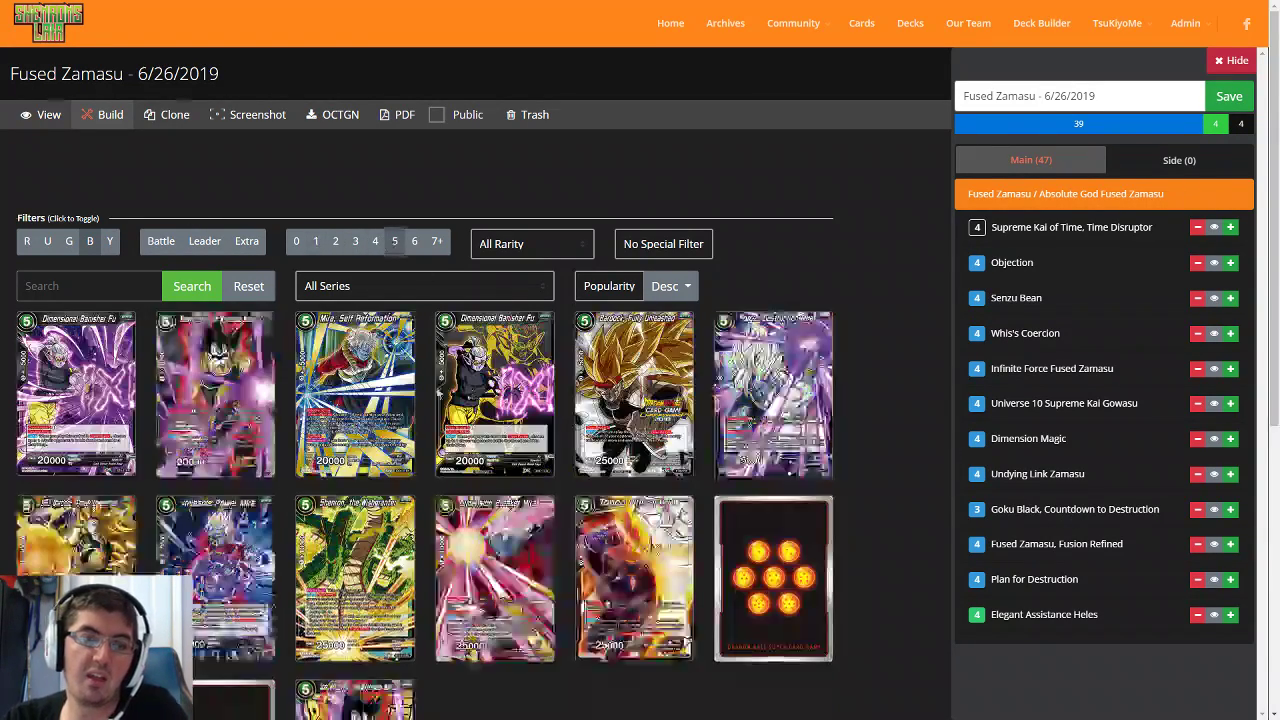
click(47, 242)
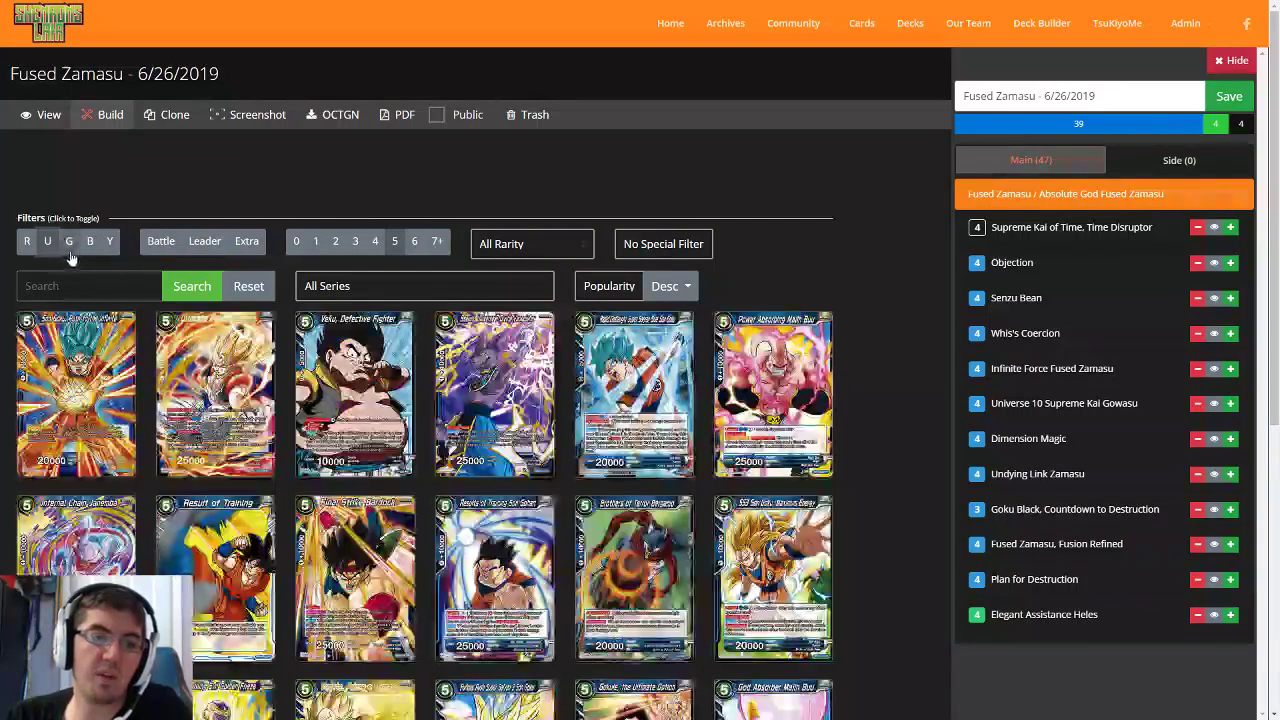
click(92, 383)
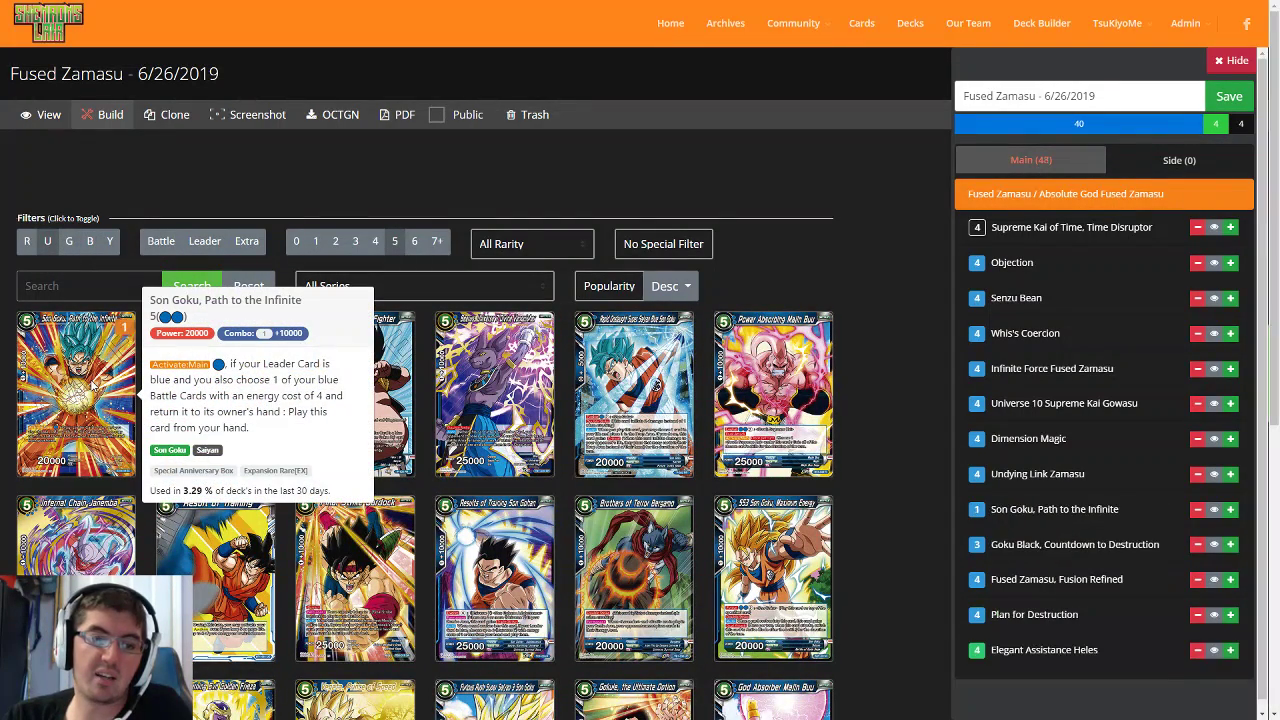
click(93, 385)
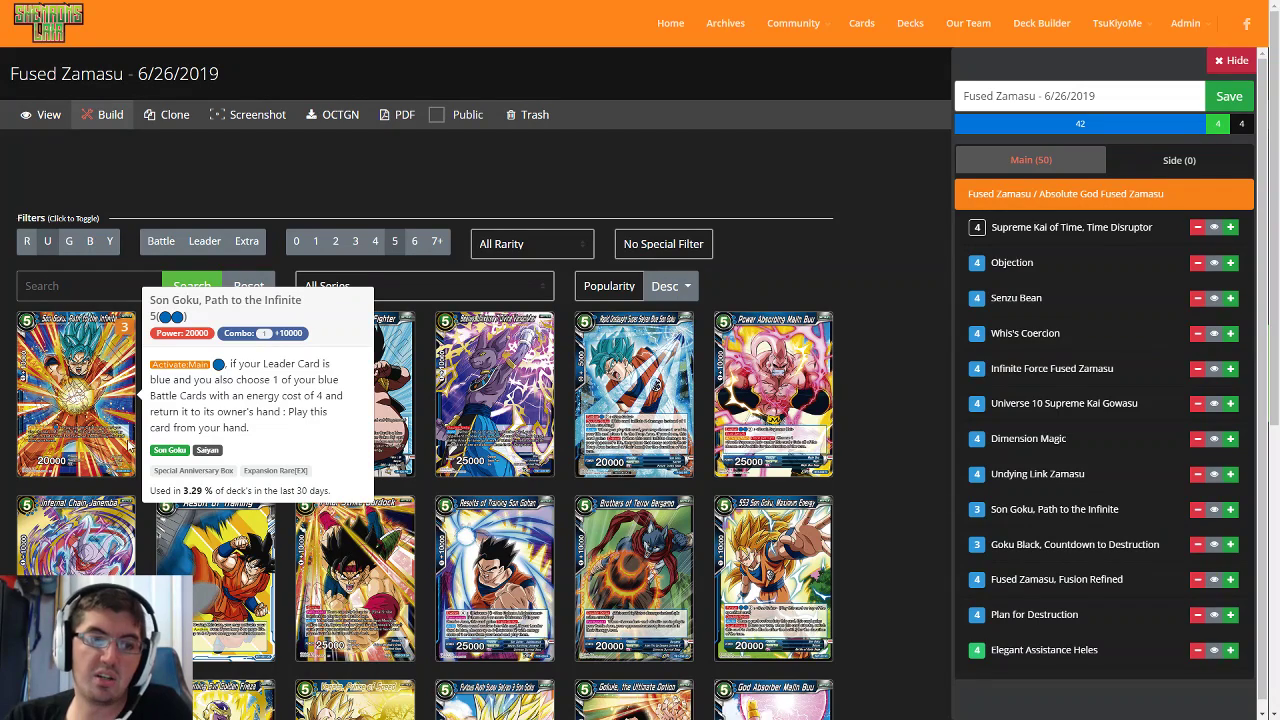
Step: Examine the card text and art of Undying Link Zamasu and Son Goku, Path to the Infinite in the deck list
scroll(1000, 540, down, 1)
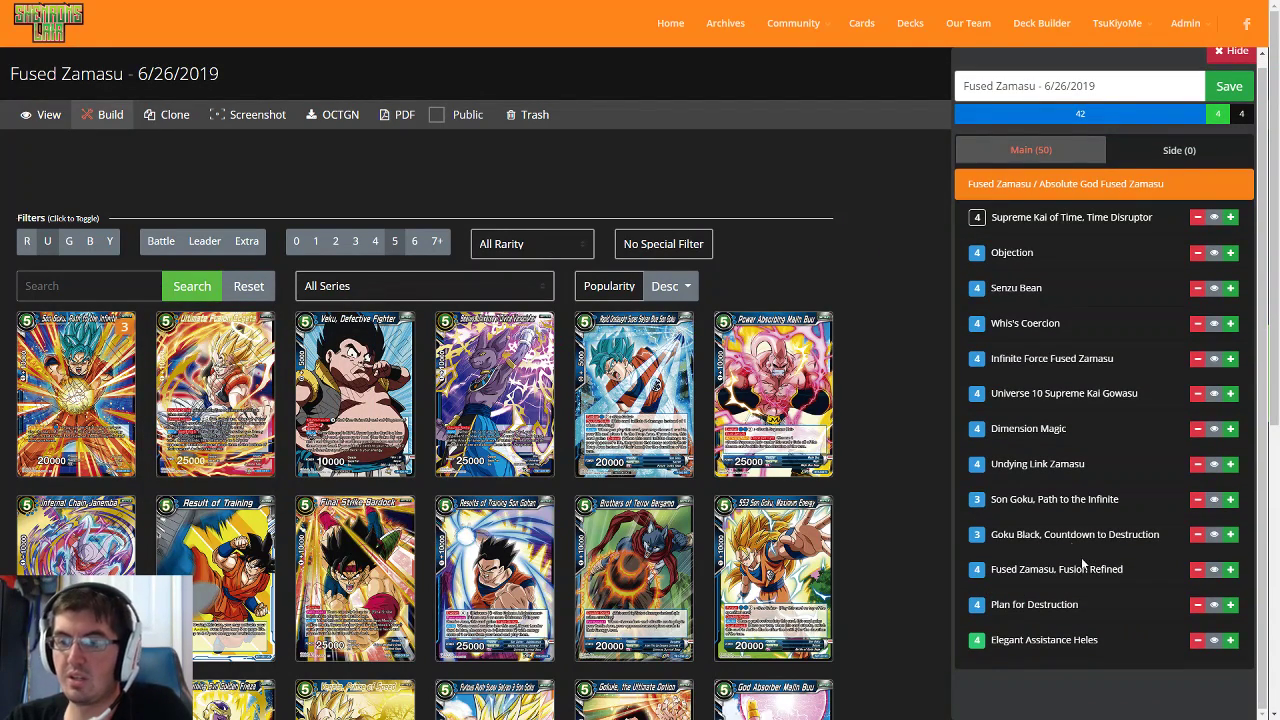
click(1012, 470)
scroll(1040, 465, down, 2)
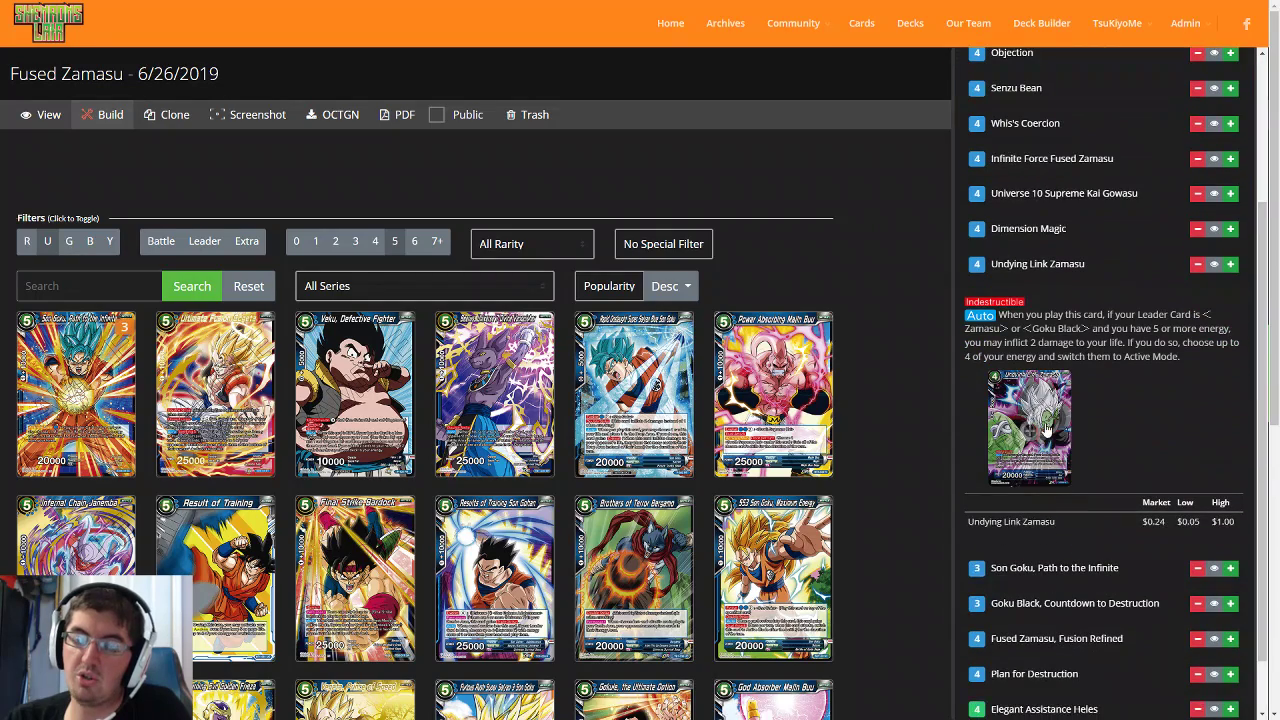
click(1063, 456)
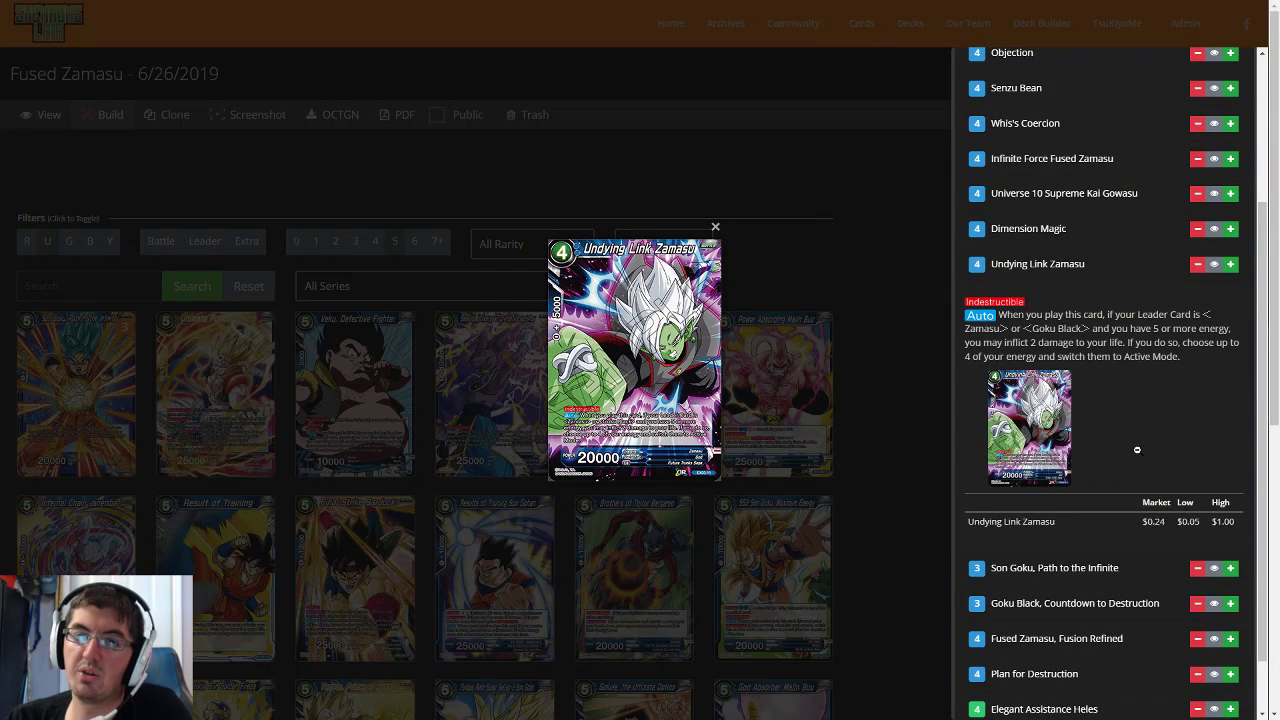
click(891, 397)
scroll(1040, 400, down, 1)
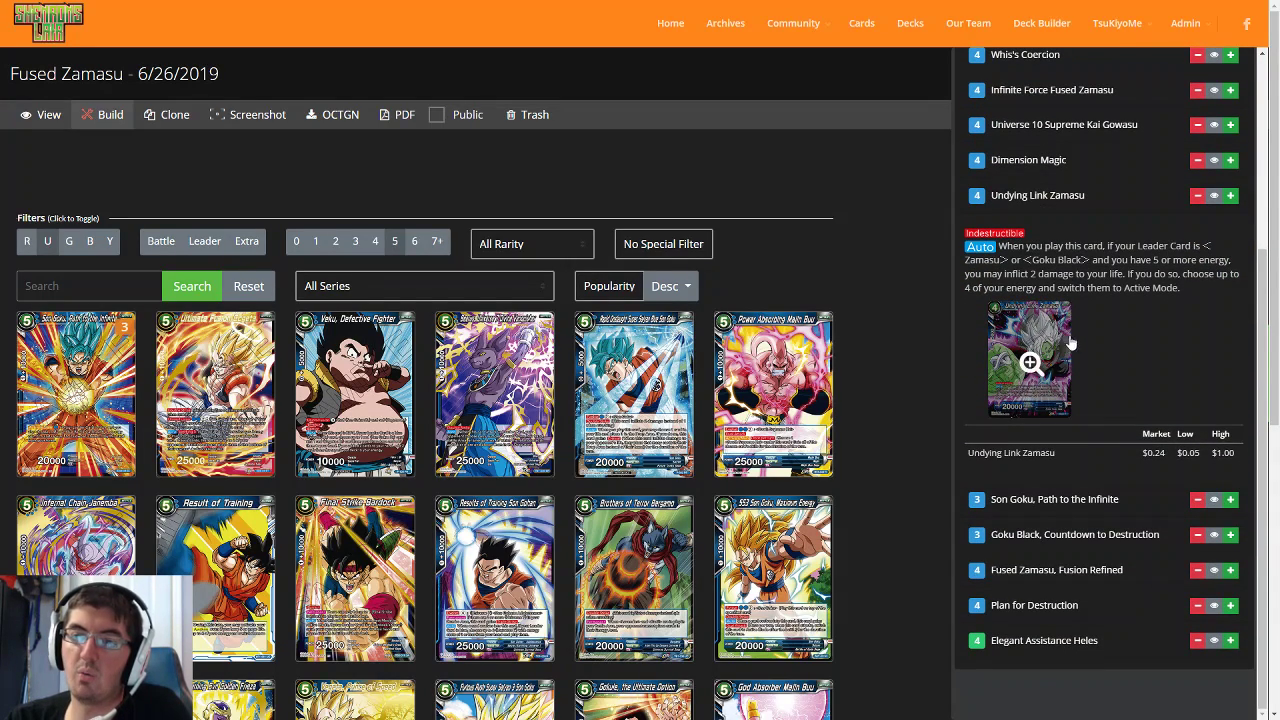
click(1052, 505)
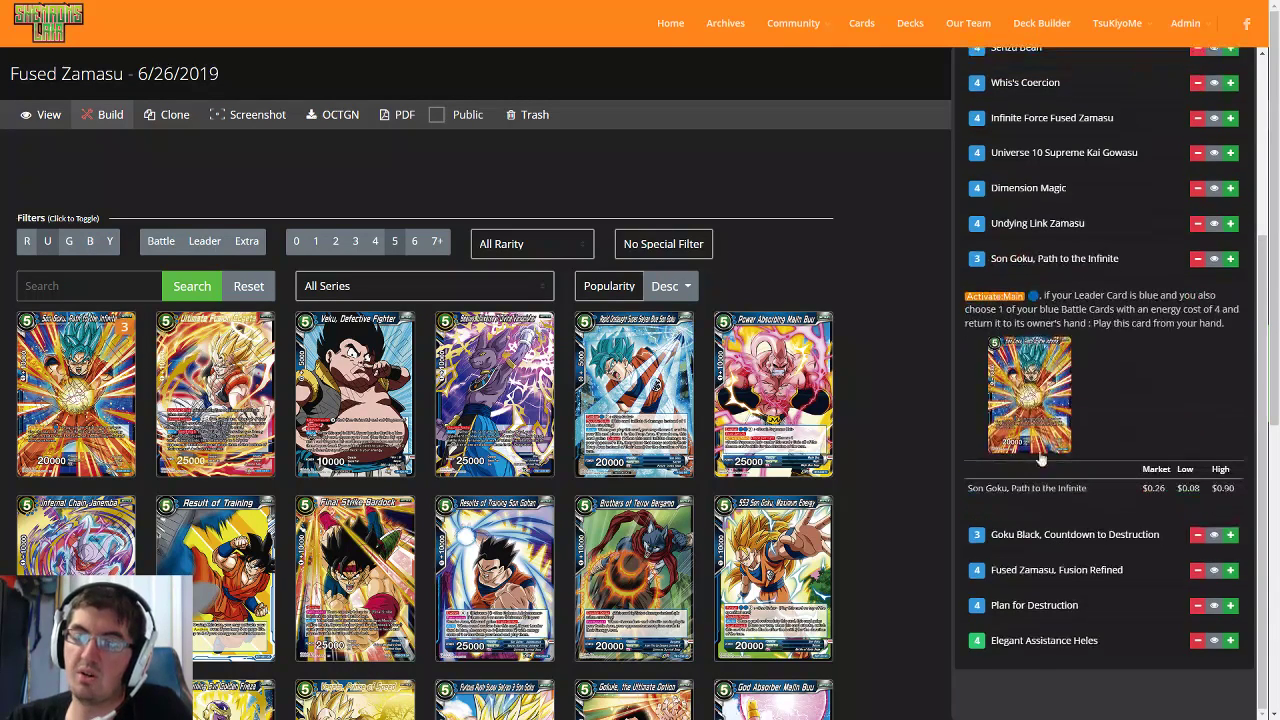
click(1036, 225)
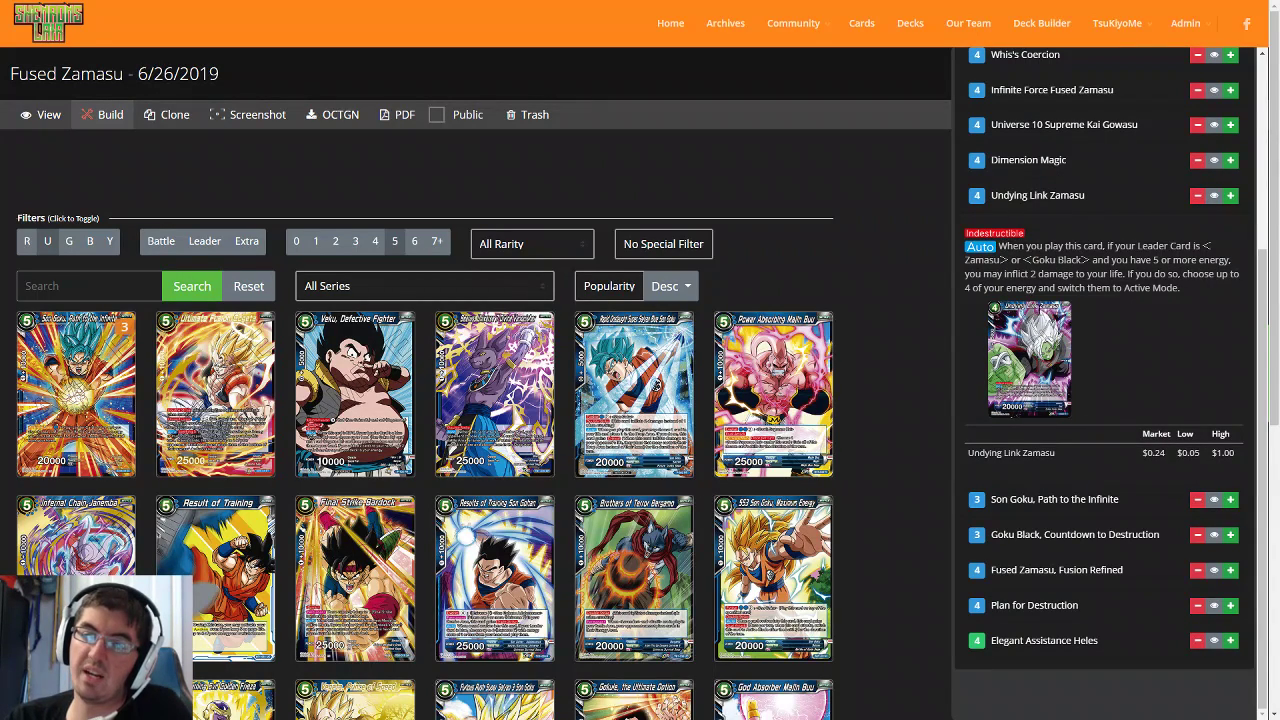
click(1033, 502)
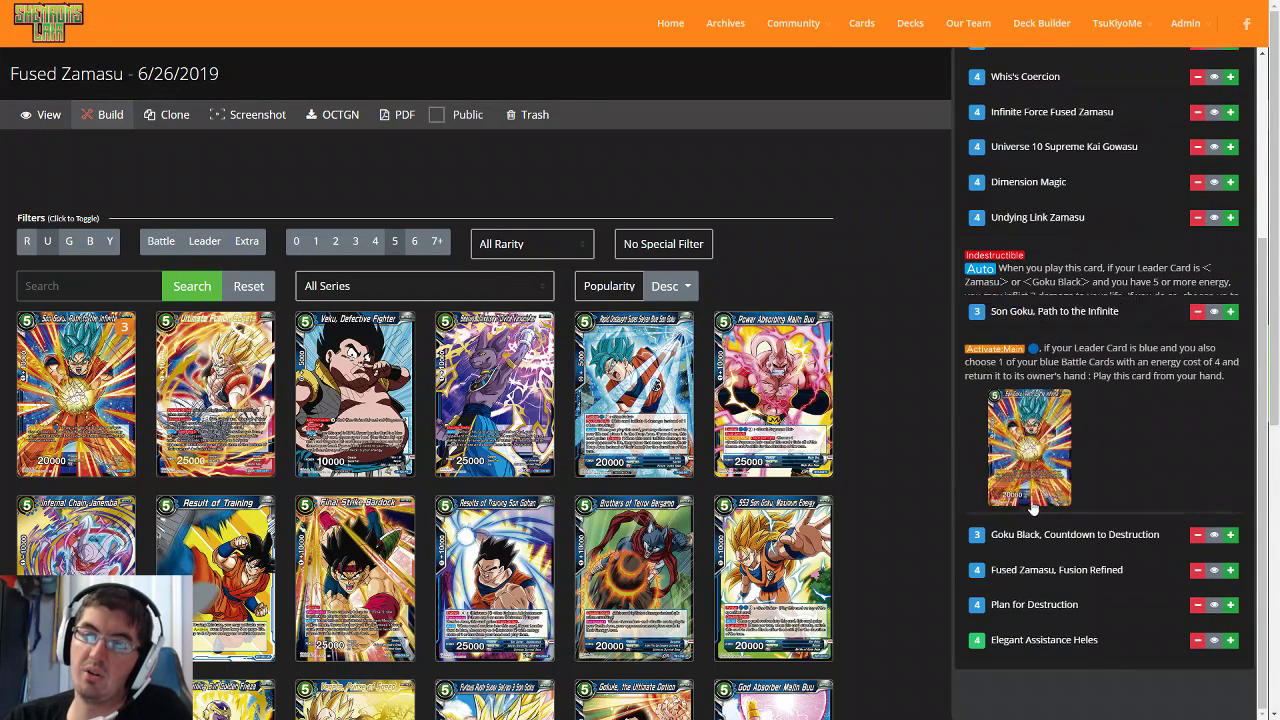
click(1038, 226)
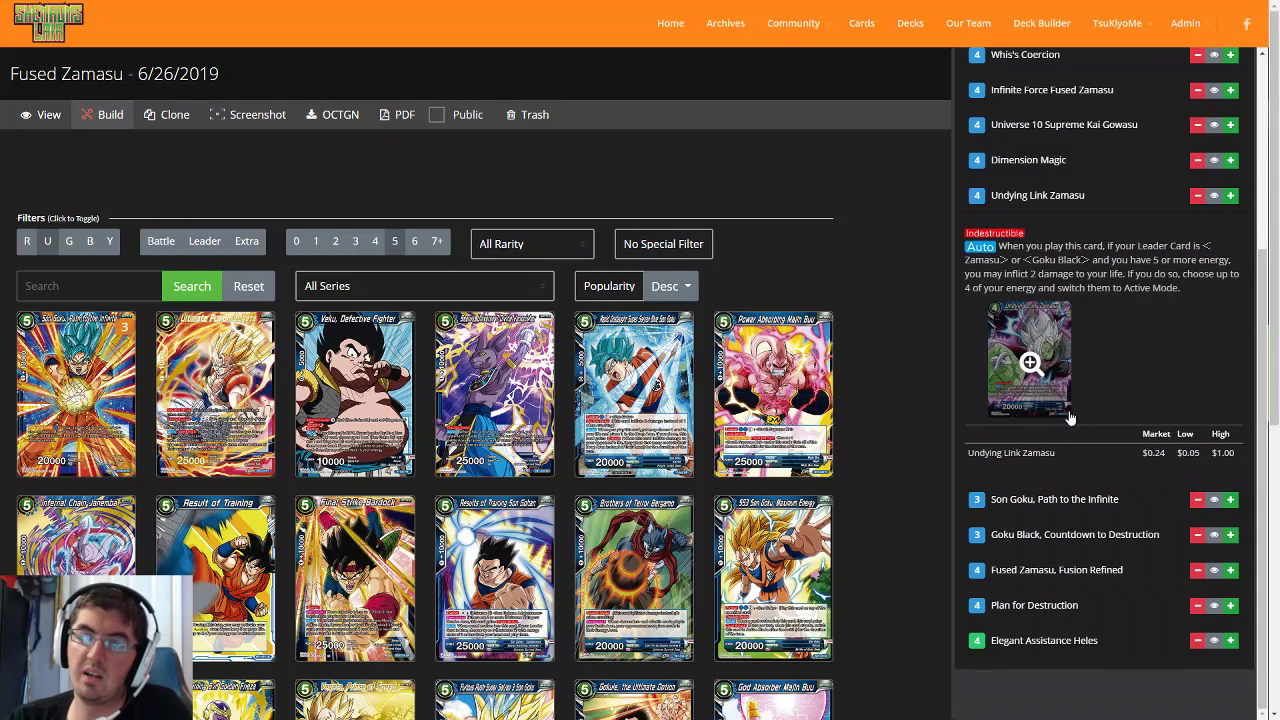
Step: Compare the card texts of Son Goku, Path to the Infinite, Undying Link Zamasu and Fused Zamasu, Fusion Refined in the deck list
click(1070, 500)
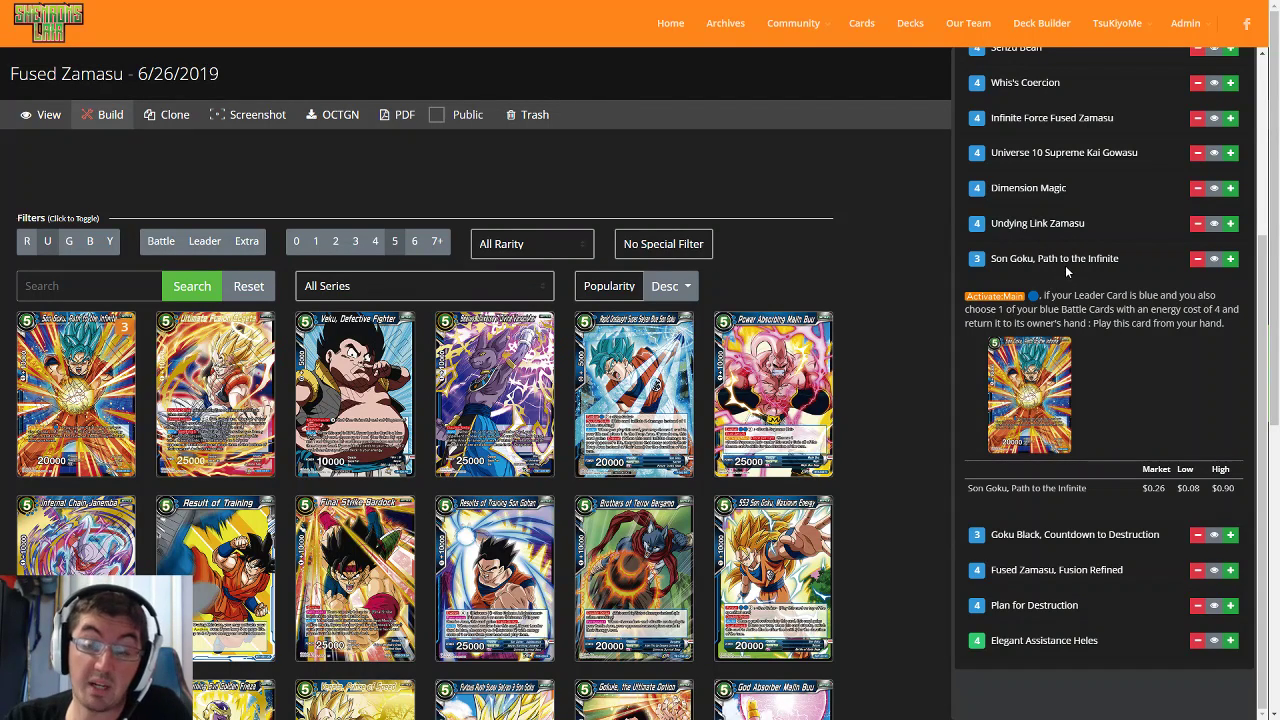
click(1042, 226)
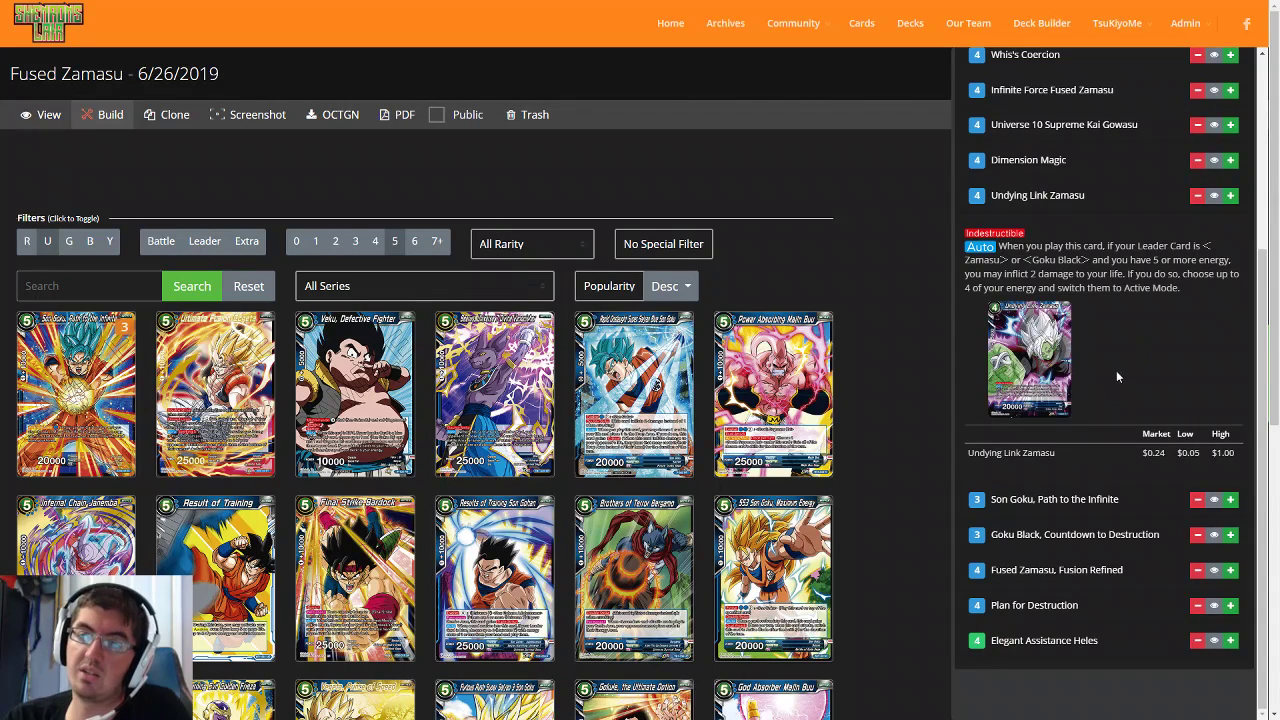
scroll(1114, 402, up, 3)
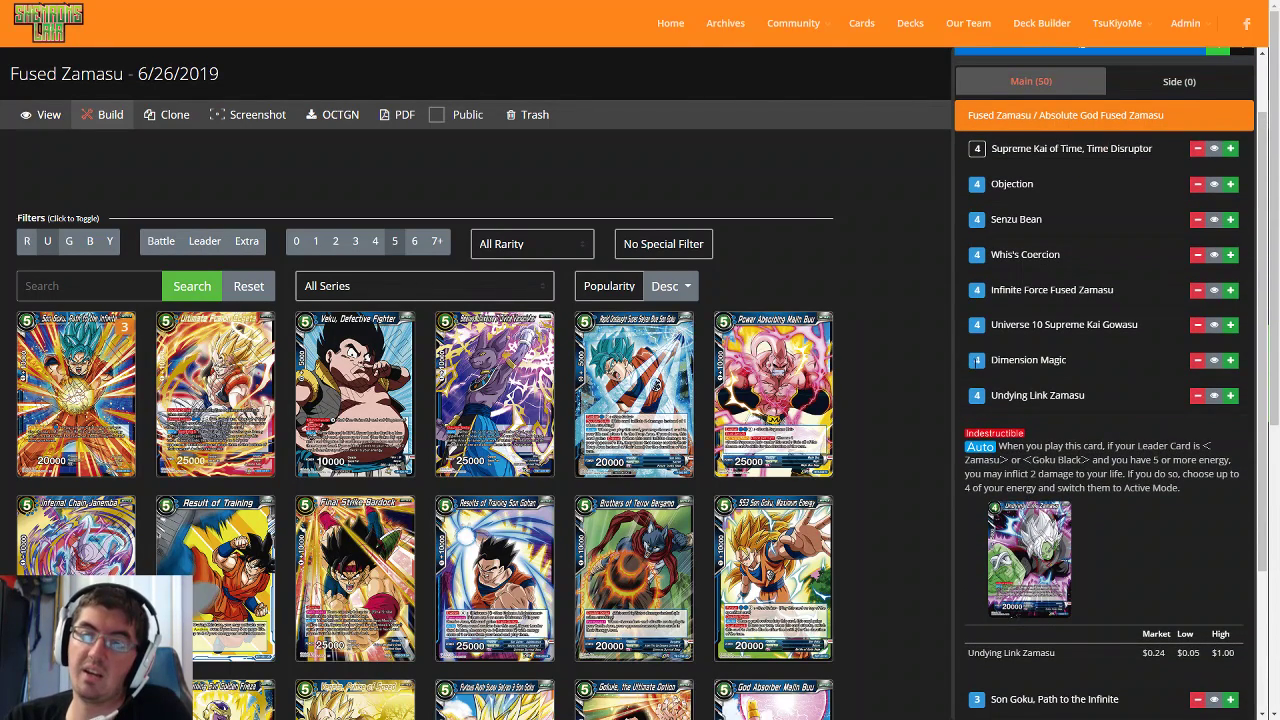
scroll(1092, 512, down, 3)
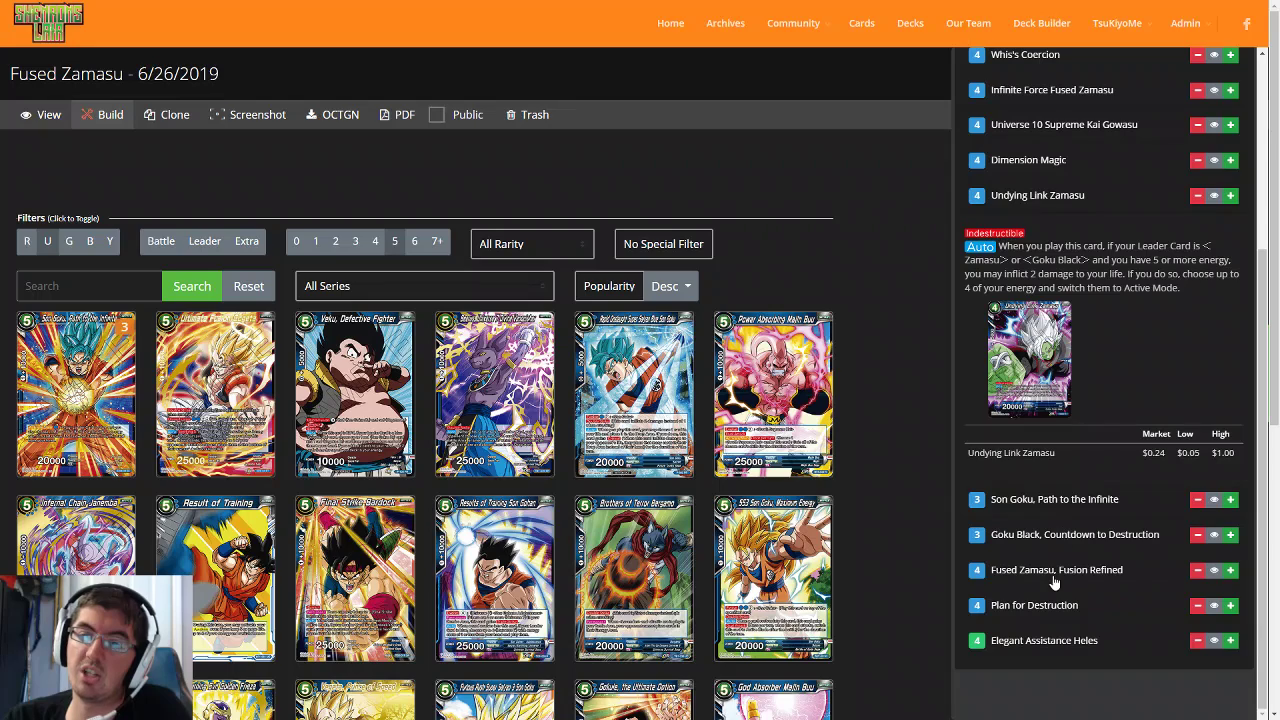
click(1057, 572)
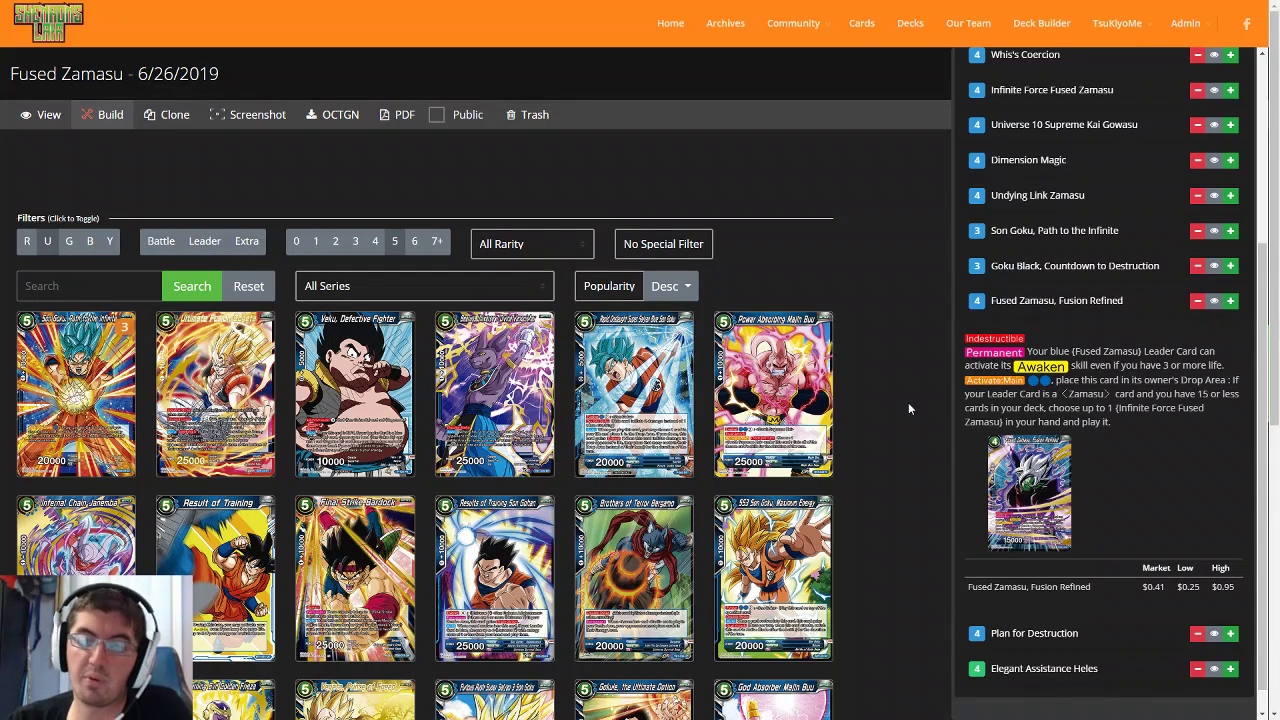
scroll(1125, 485, up, 2)
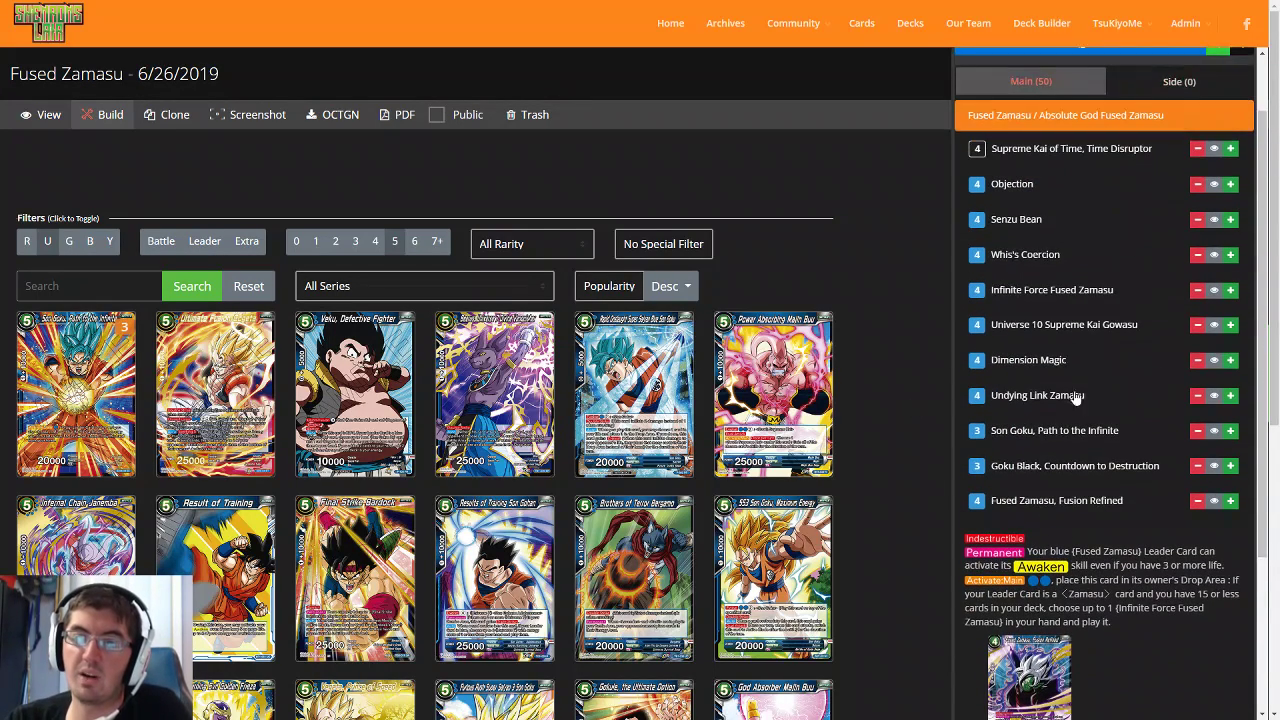
Step: Read the card details of Infinite Force Fused Zamasu and recheck Son Goku, Path to the Infinite in the deck list
click(1066, 292)
scroll(1133, 550, down, 1)
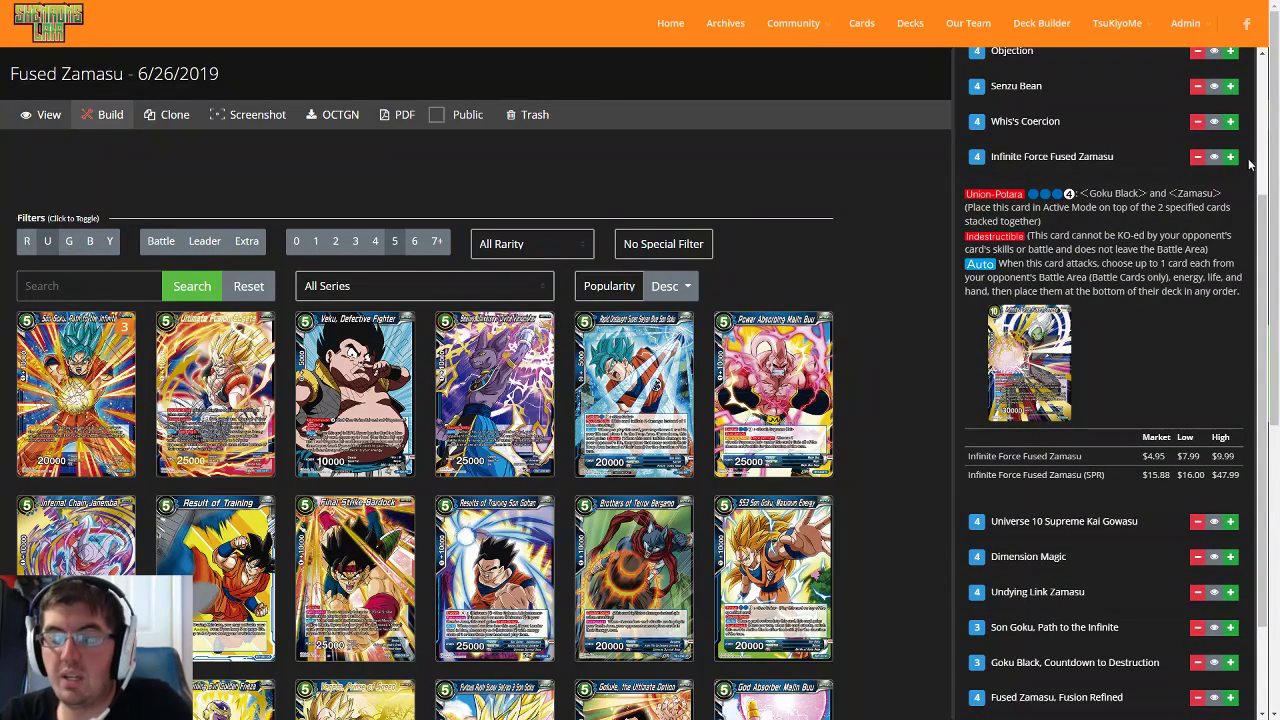
scroll(1100, 300, down, 1)
scroll(1033, 272, up, 1)
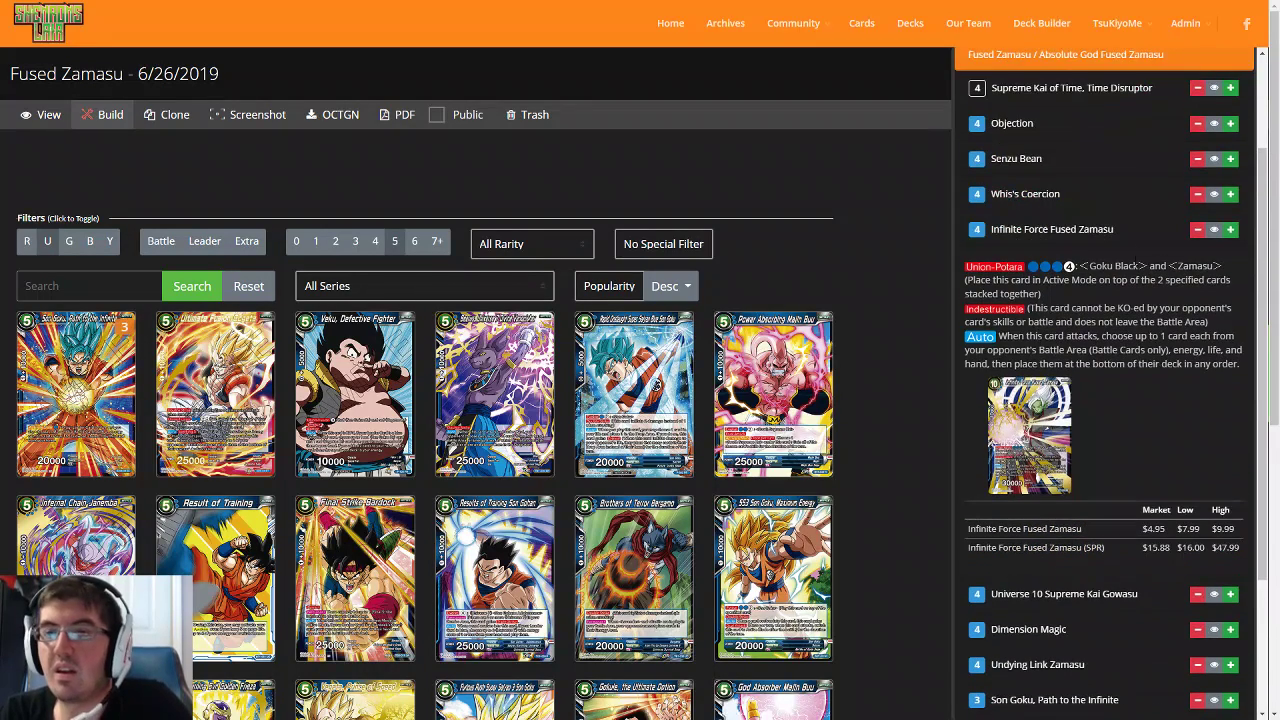
scroll(1061, 375, down, 2)
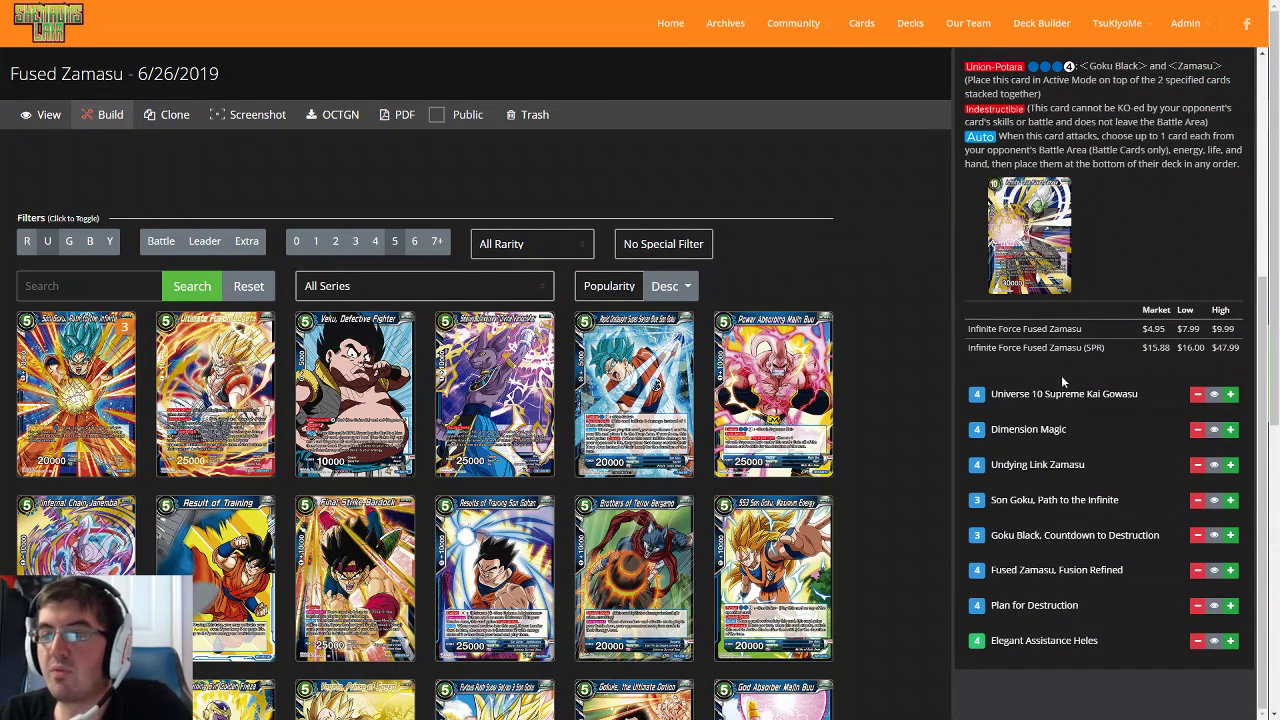
click(1068, 509)
scroll(1070, 350, up, 3)
scroll(1073, 243, down, 1)
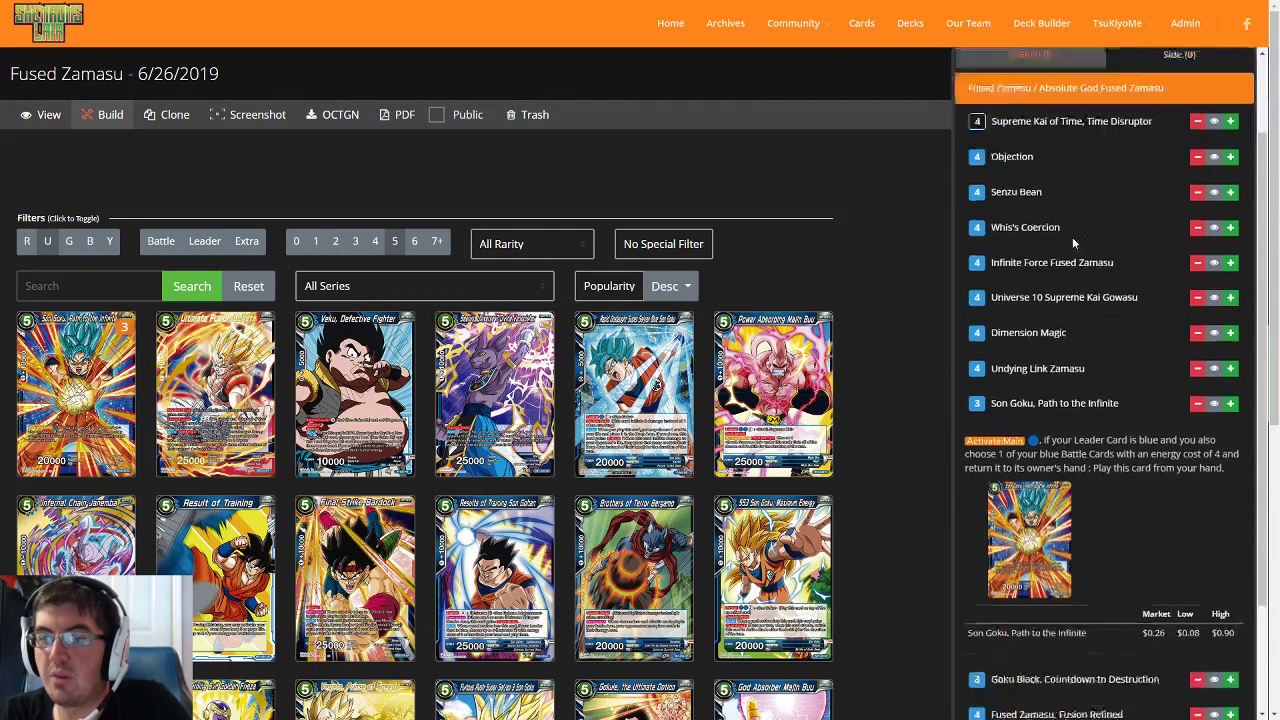
scroll(1078, 300, down, 1)
scroll(1083, 364, up, 3)
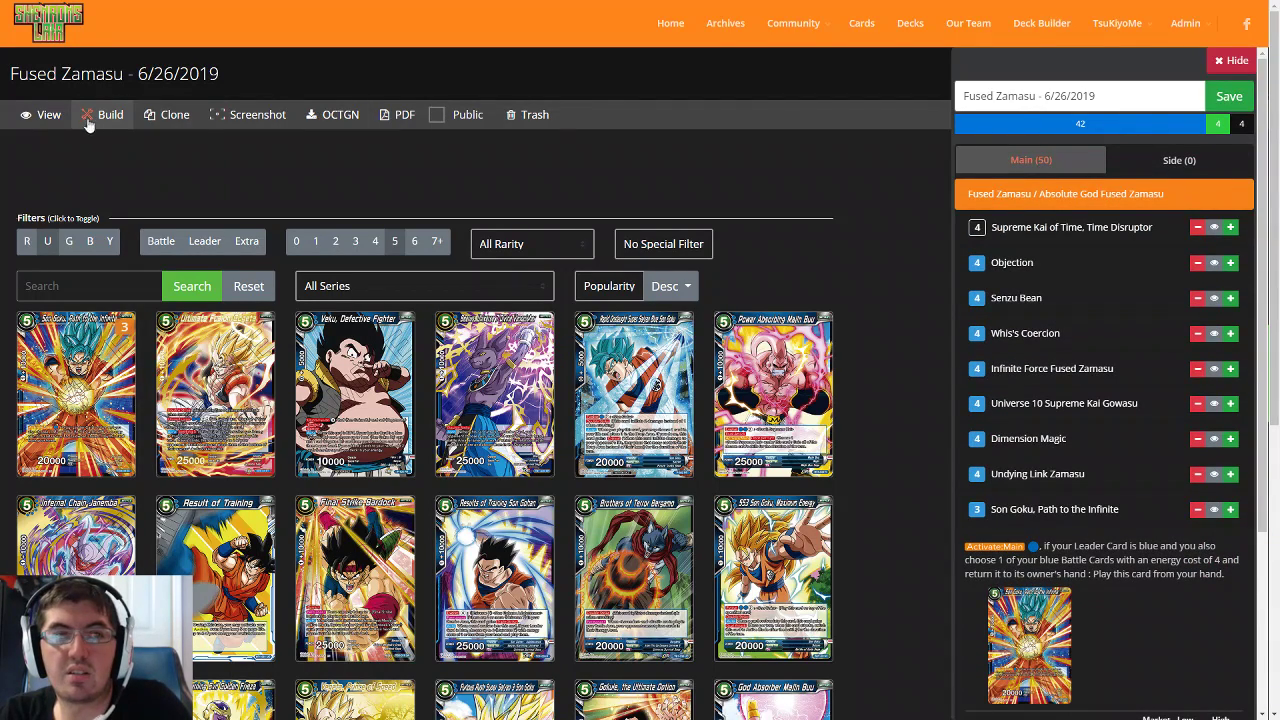
Step: Leave the deck editor for the deck's overview page and open its screenshot layout to examine the full card spread
click(43, 118)
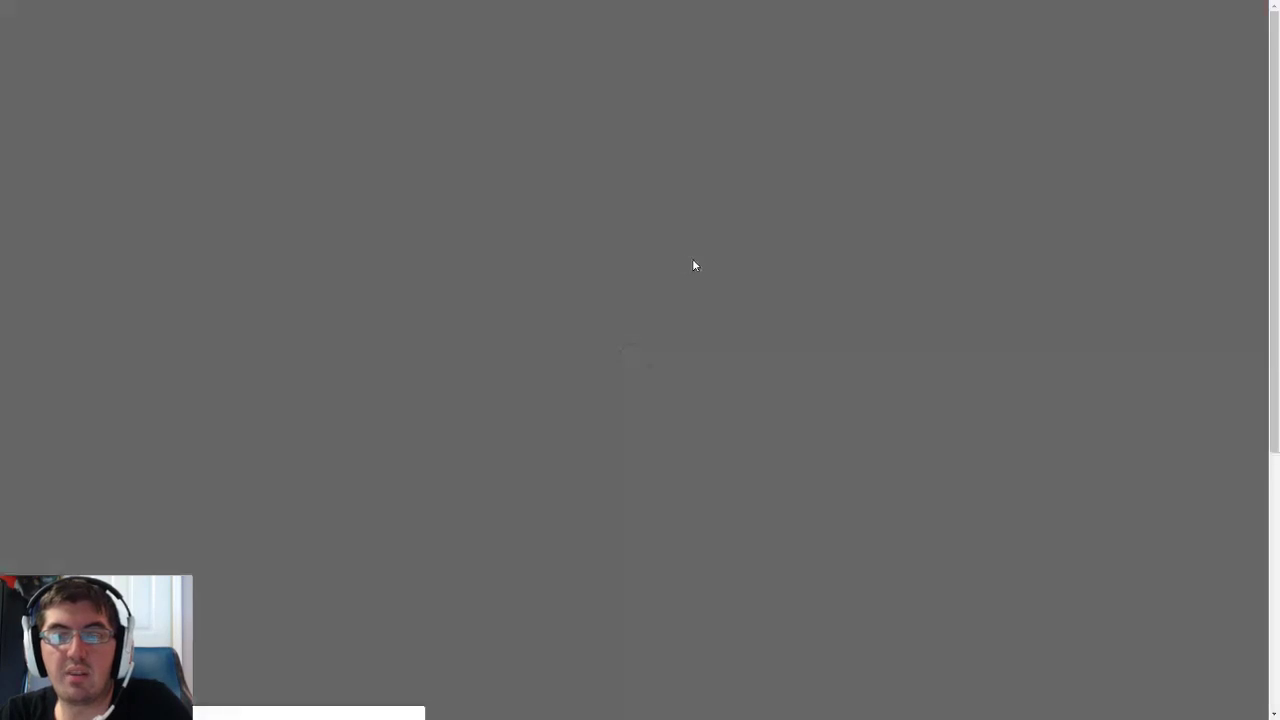
scroll(848, 402, down, 2)
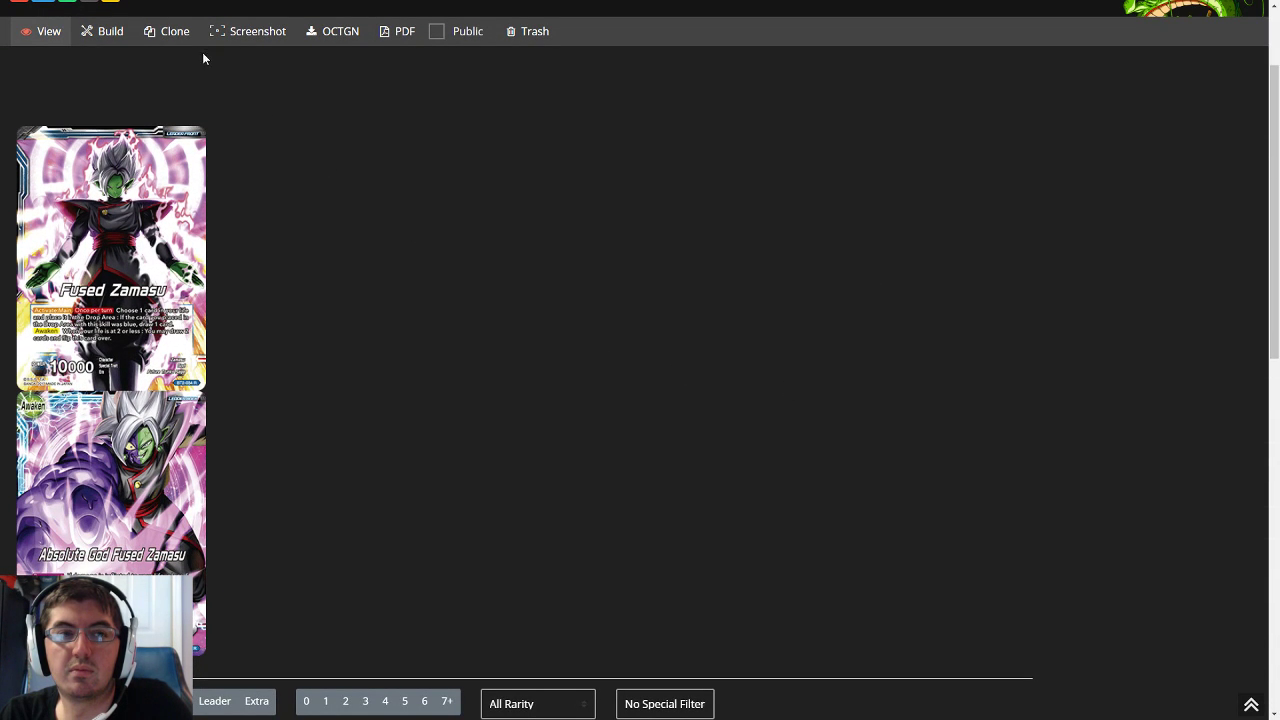
click(248, 31)
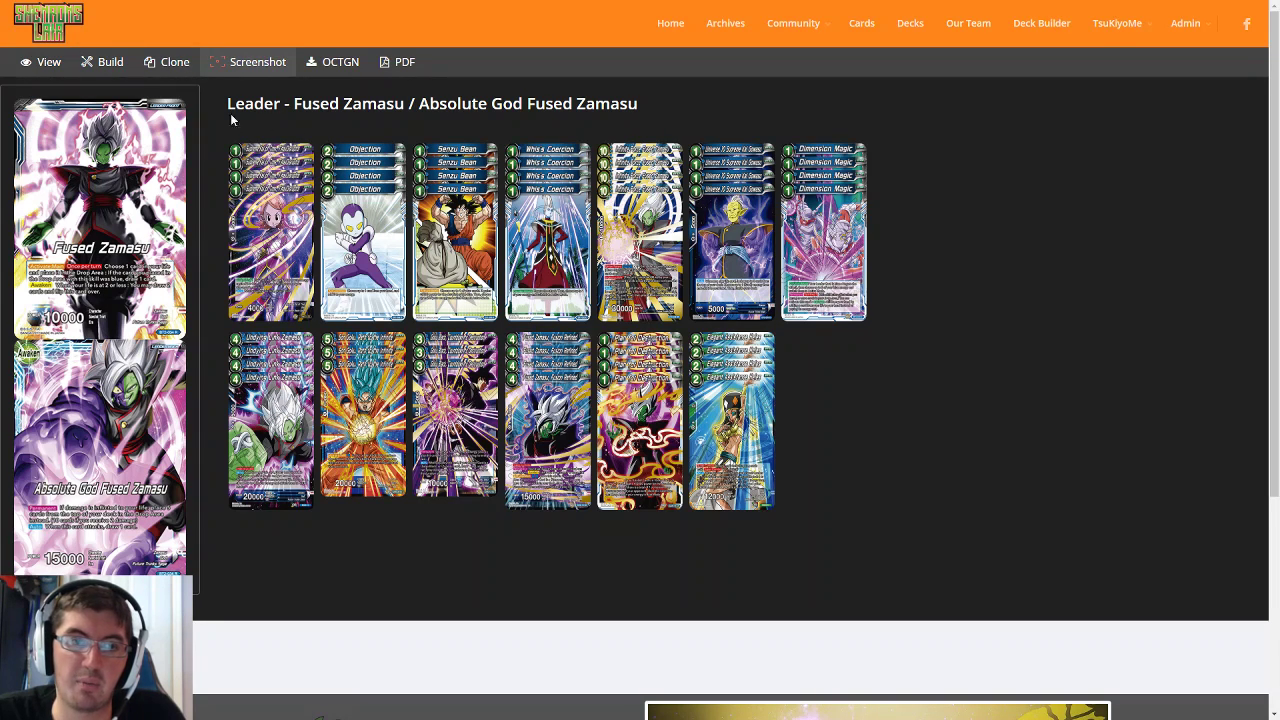
Step: Reopen the deck for editing and browse the black cards costing 3 and the blue cards costing 2
click(110, 63)
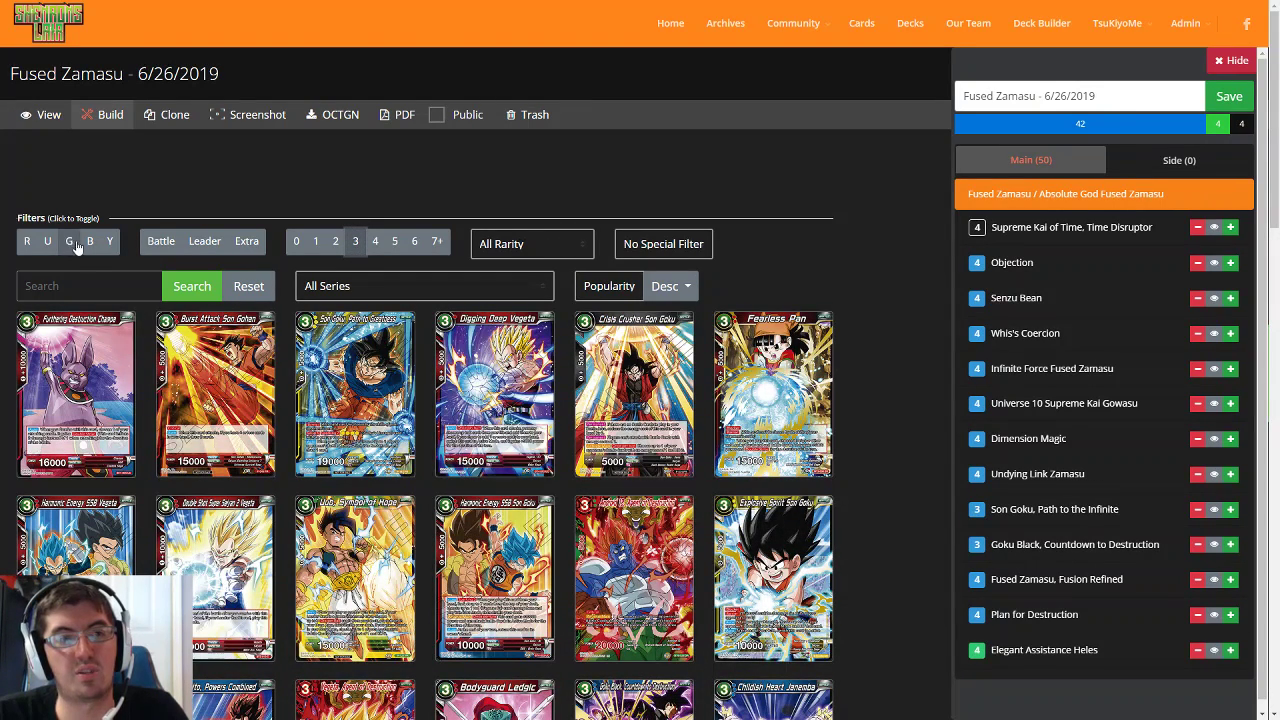
click(87, 243)
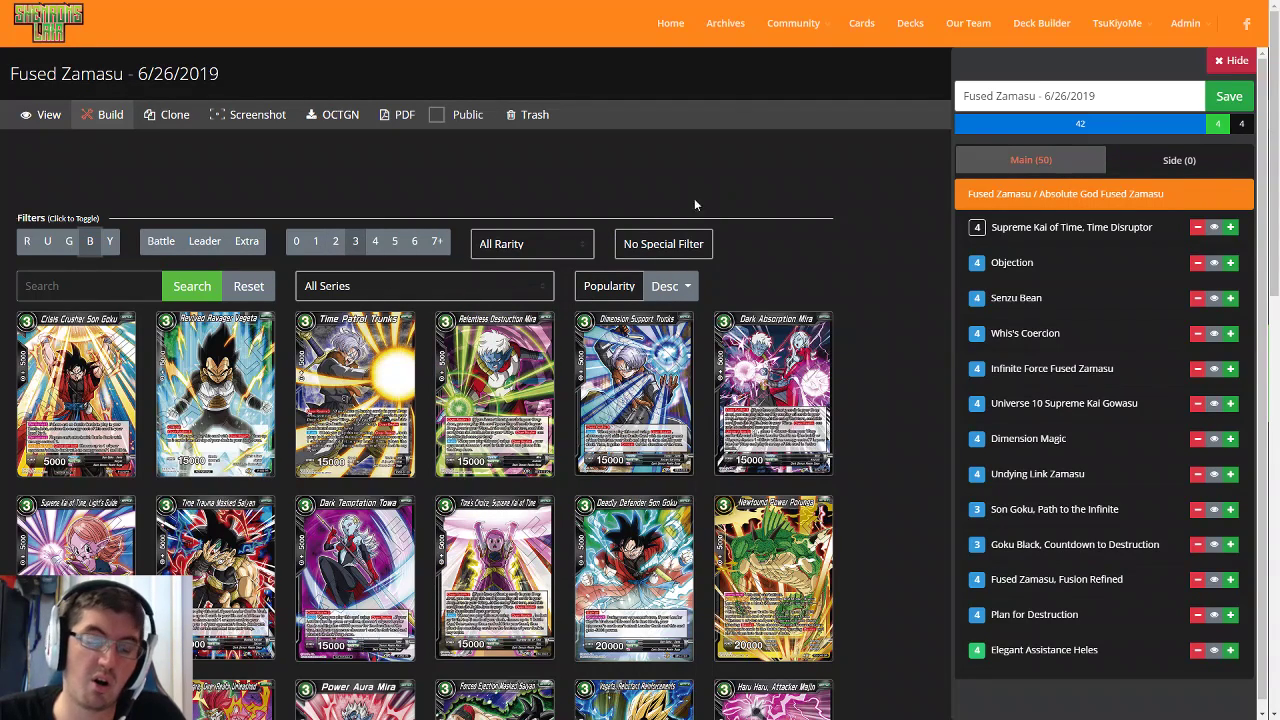
click(47, 241)
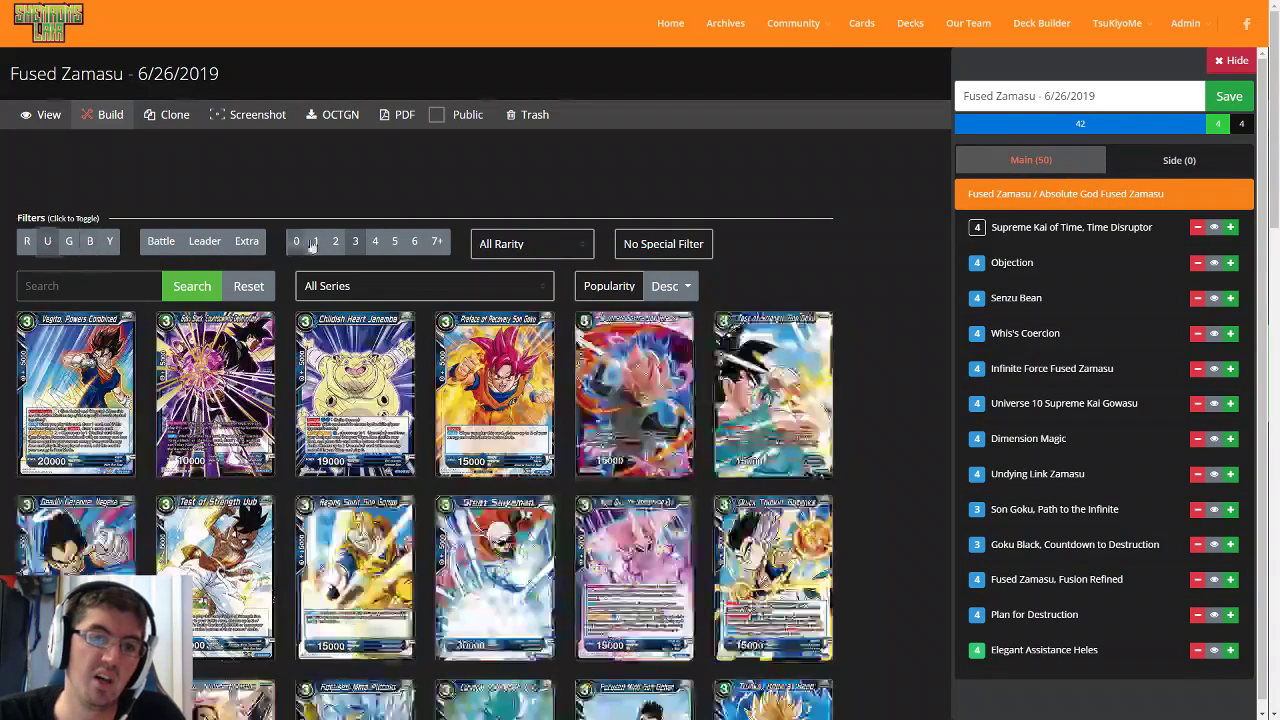
click(335, 241)
scroll(335, 245, down, 3)
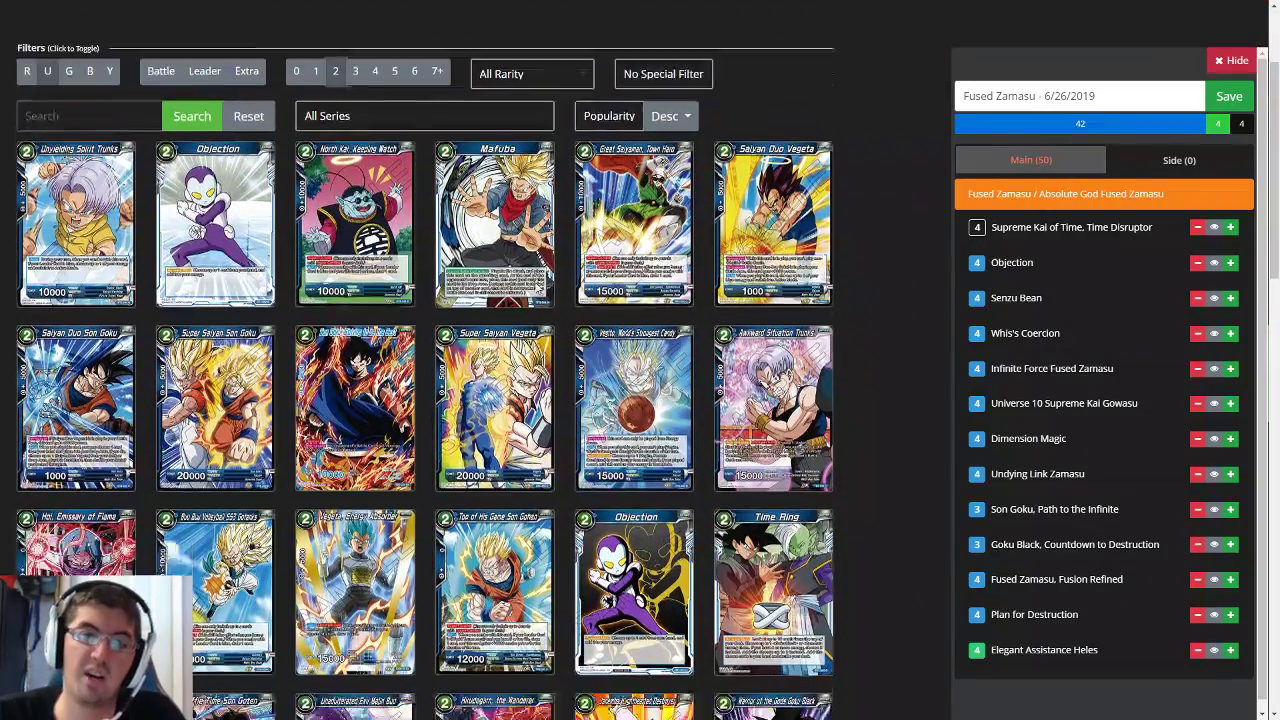
scroll(343, 293, down, 1)
mouse_move(343, 293)
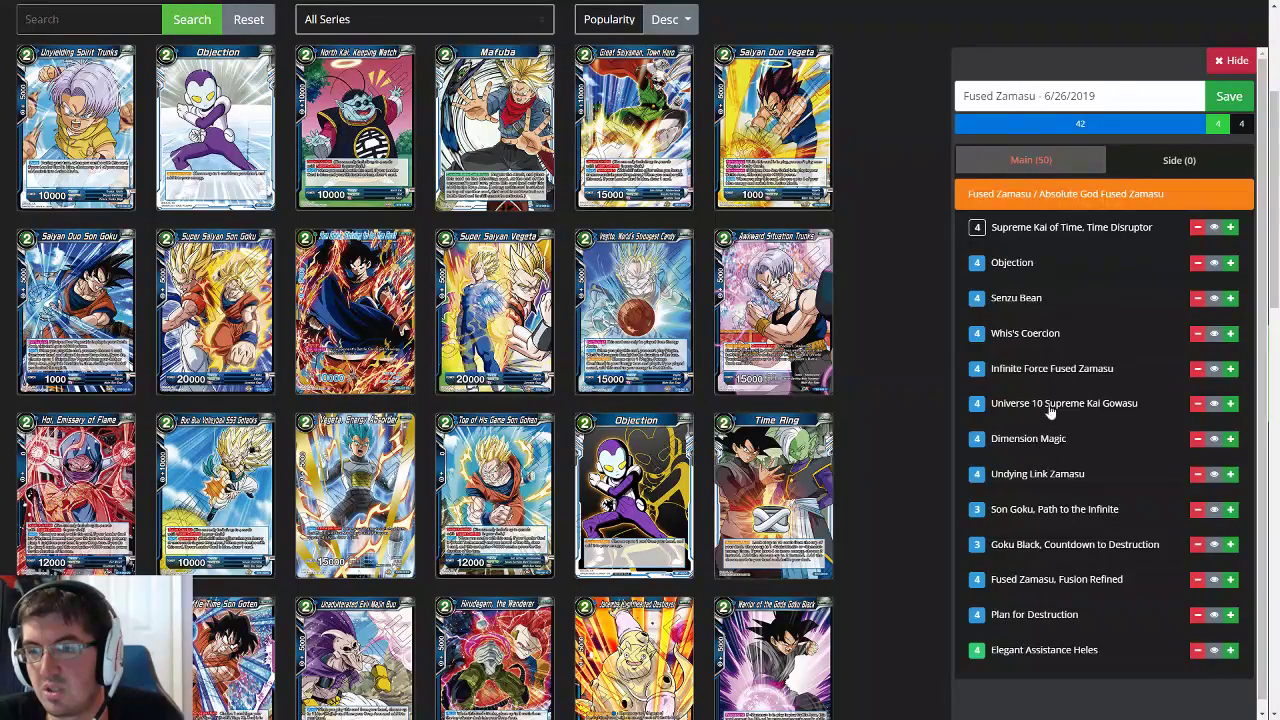
Step: Remove all four copies of Universe 10 Supreme Kai Gowasu from the main deck
click(1197, 404)
click(1197, 404)
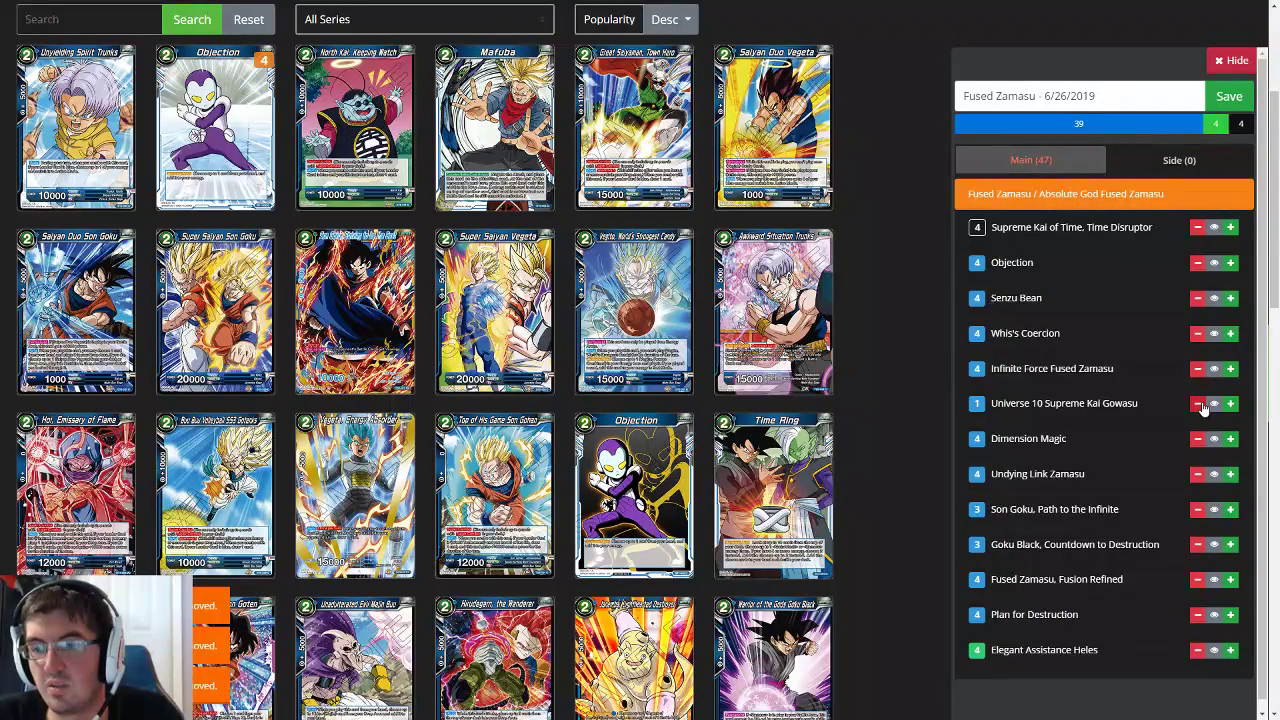
click(1197, 404)
click(1197, 404)
Step: Add two copies of Kami, Global Unifier to the main deck from the black cards costing 1
scroll(1200, 403, up, 3)
click(315, 241)
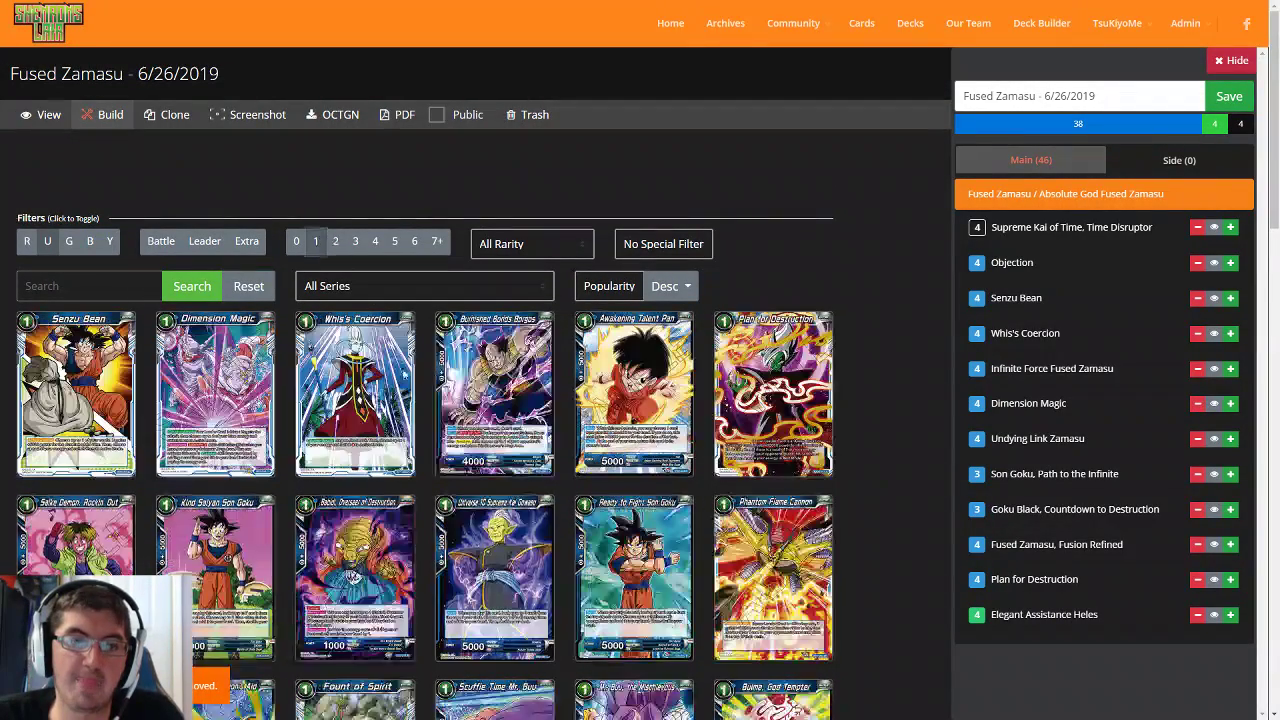
click(89, 241)
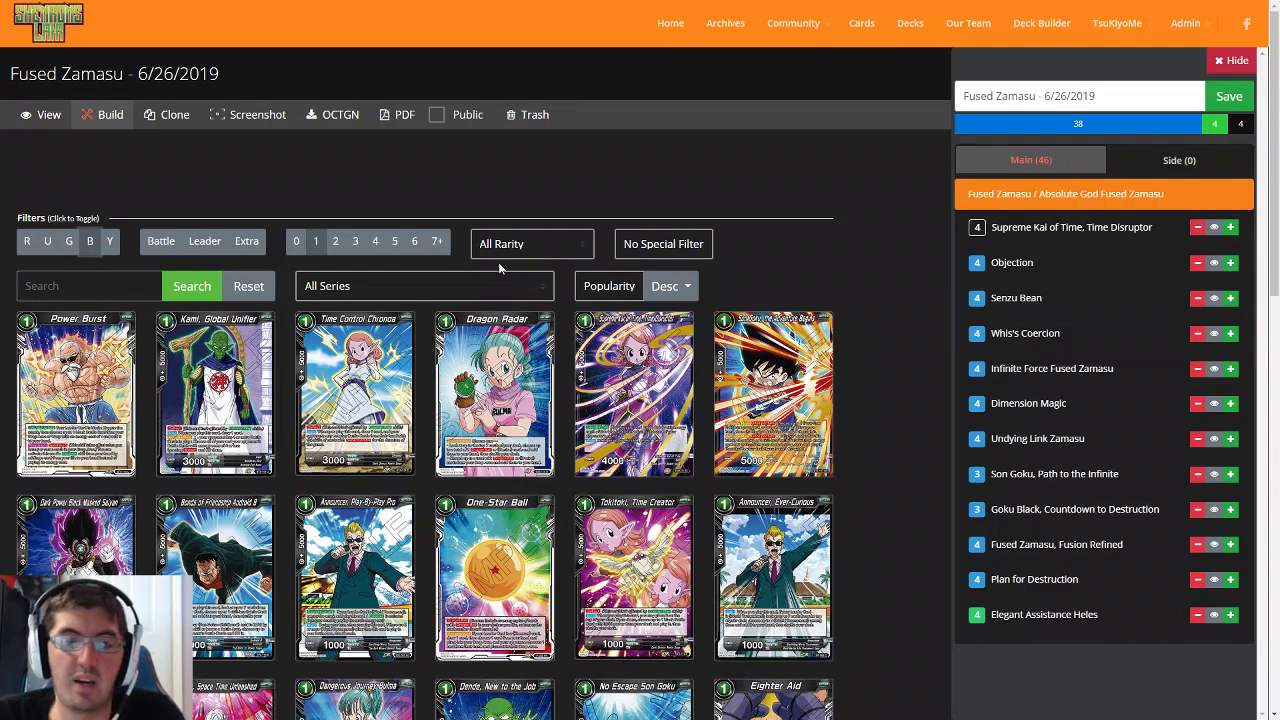
mouse_move(230, 412)
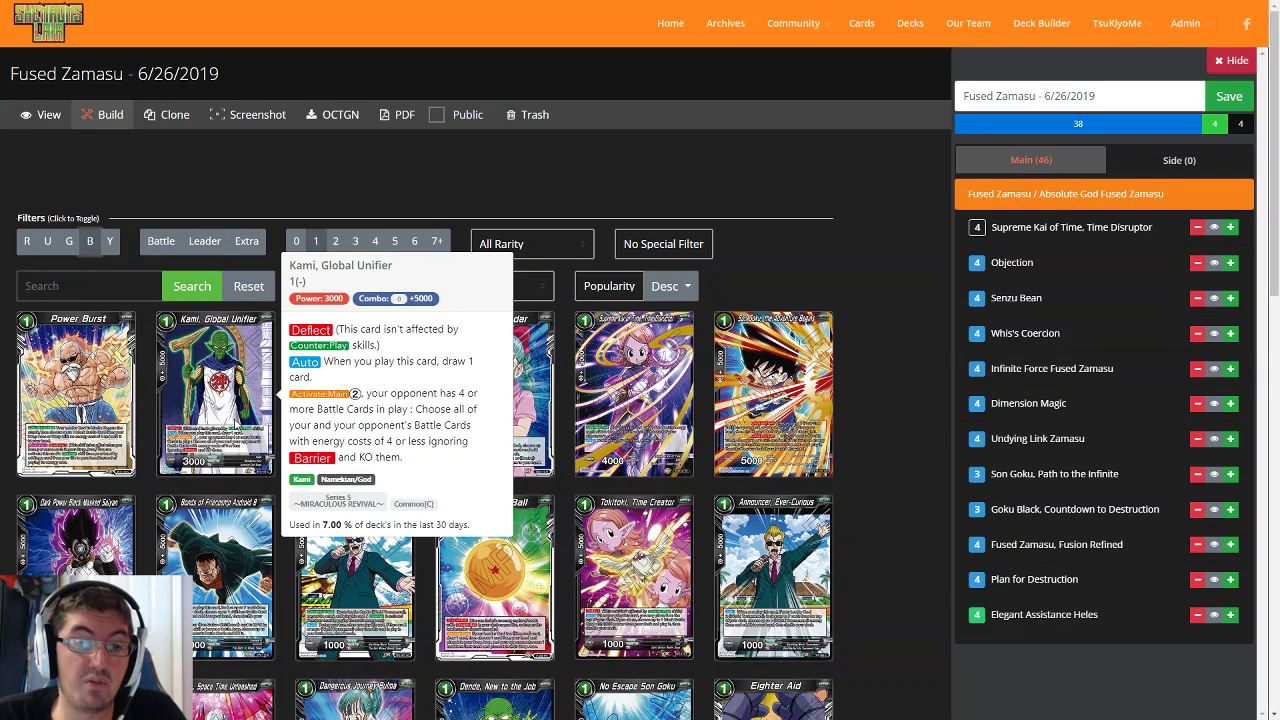
click(218, 378)
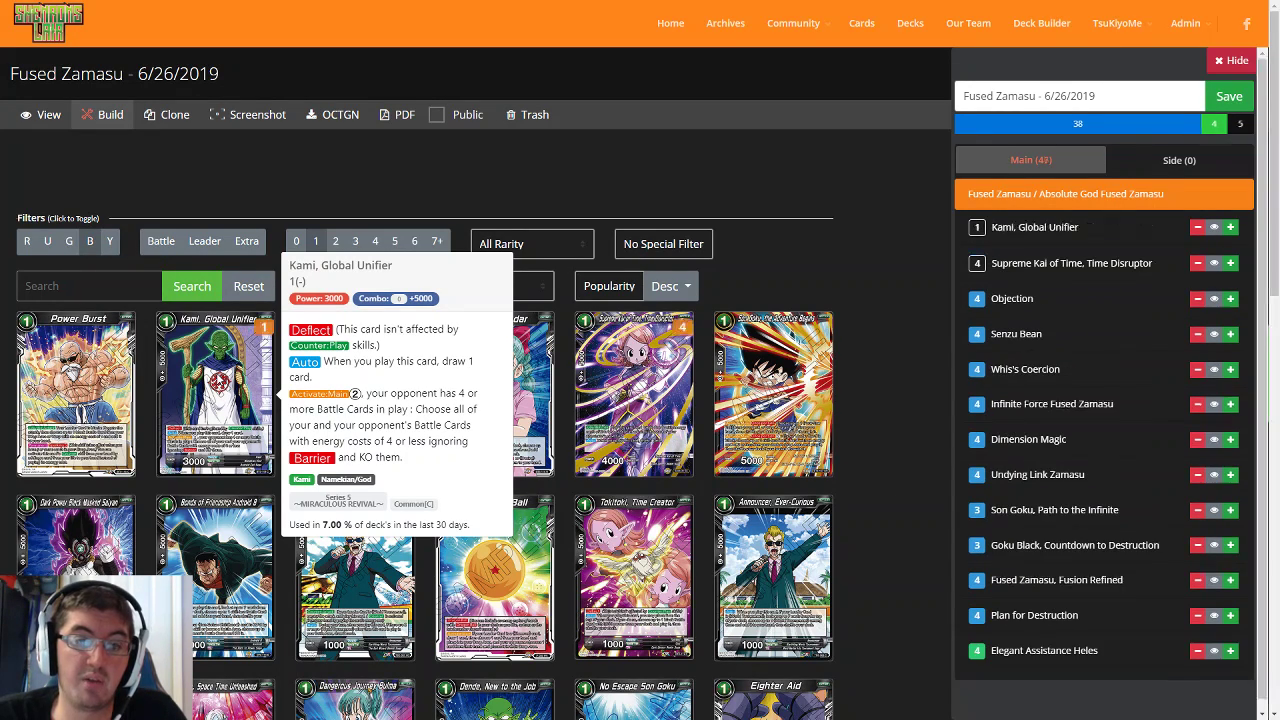
click(218, 378)
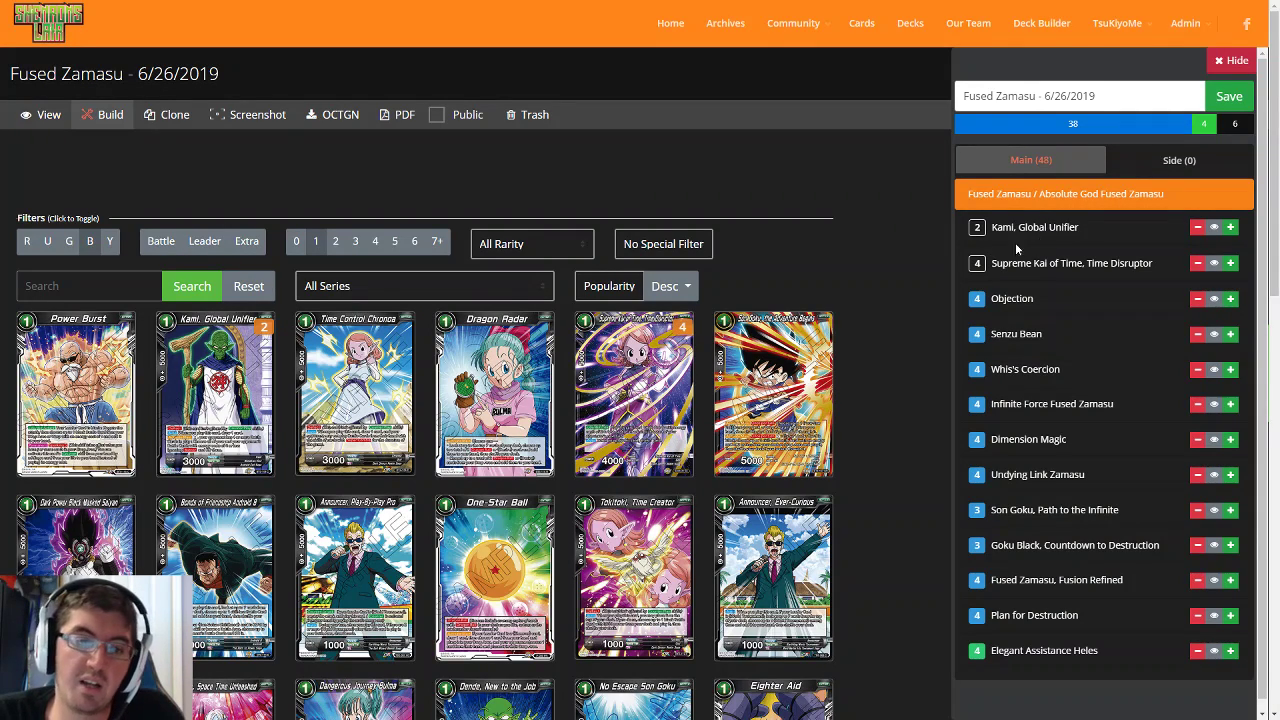
Step: Examine the card texts of Kami, Global Unifier and Plan for Destruction
mouse_move(240, 366)
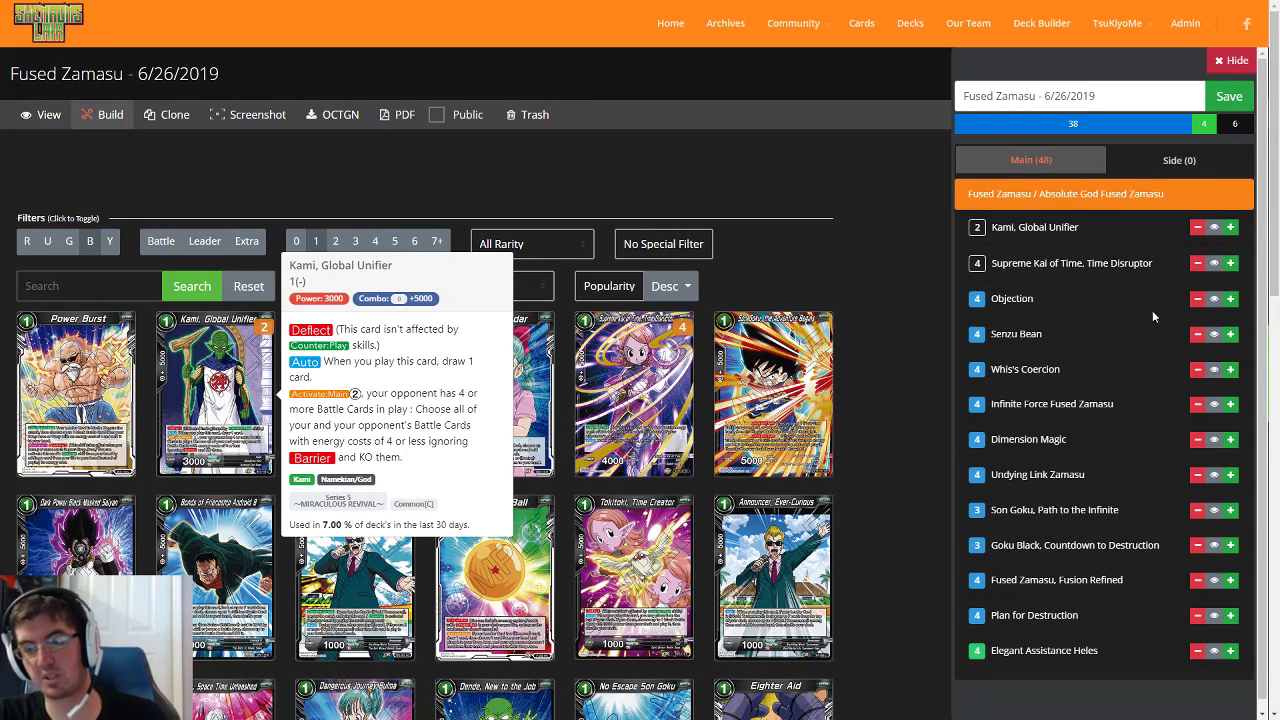
click(1040, 615)
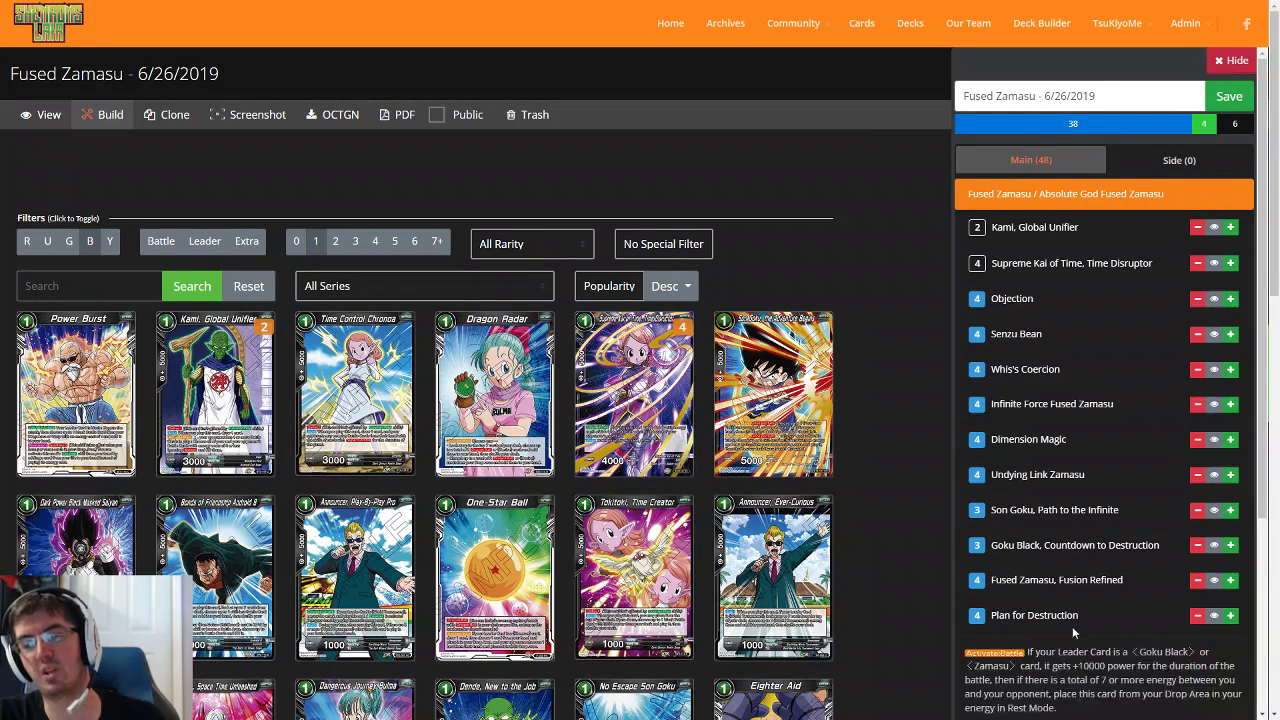
scroll(1072, 600, down, 3)
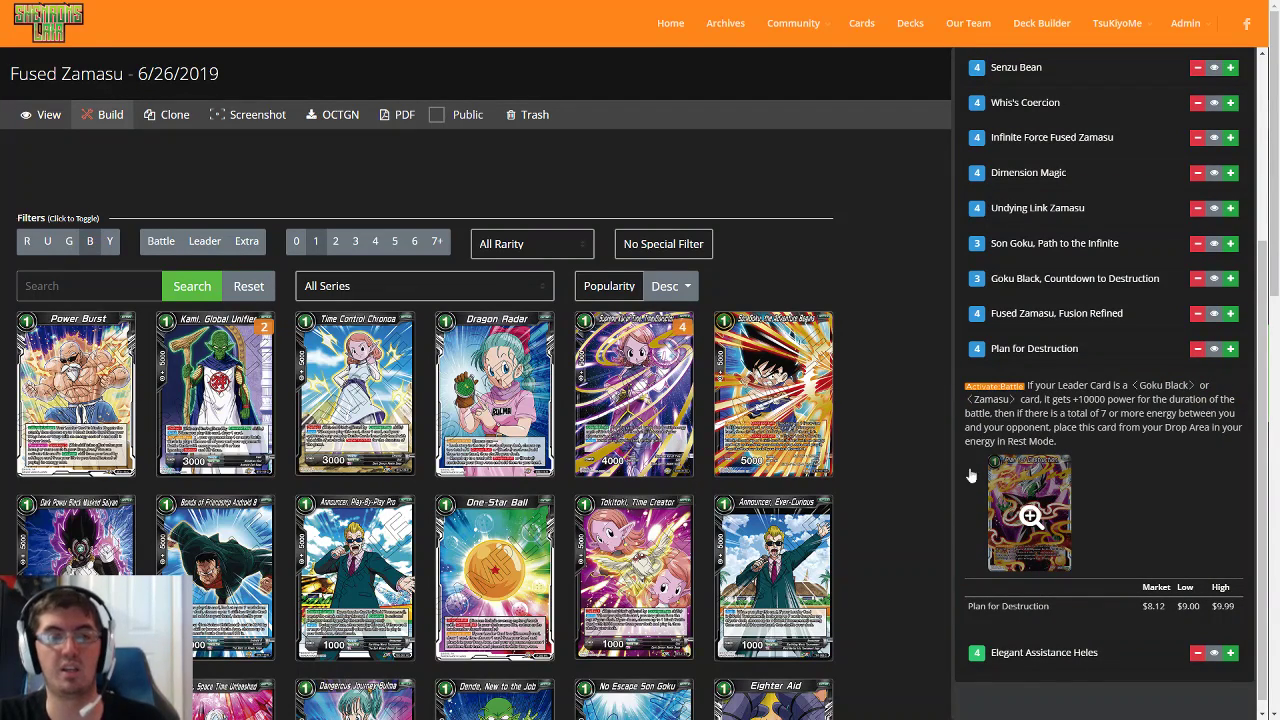
mouse_move(265, 386)
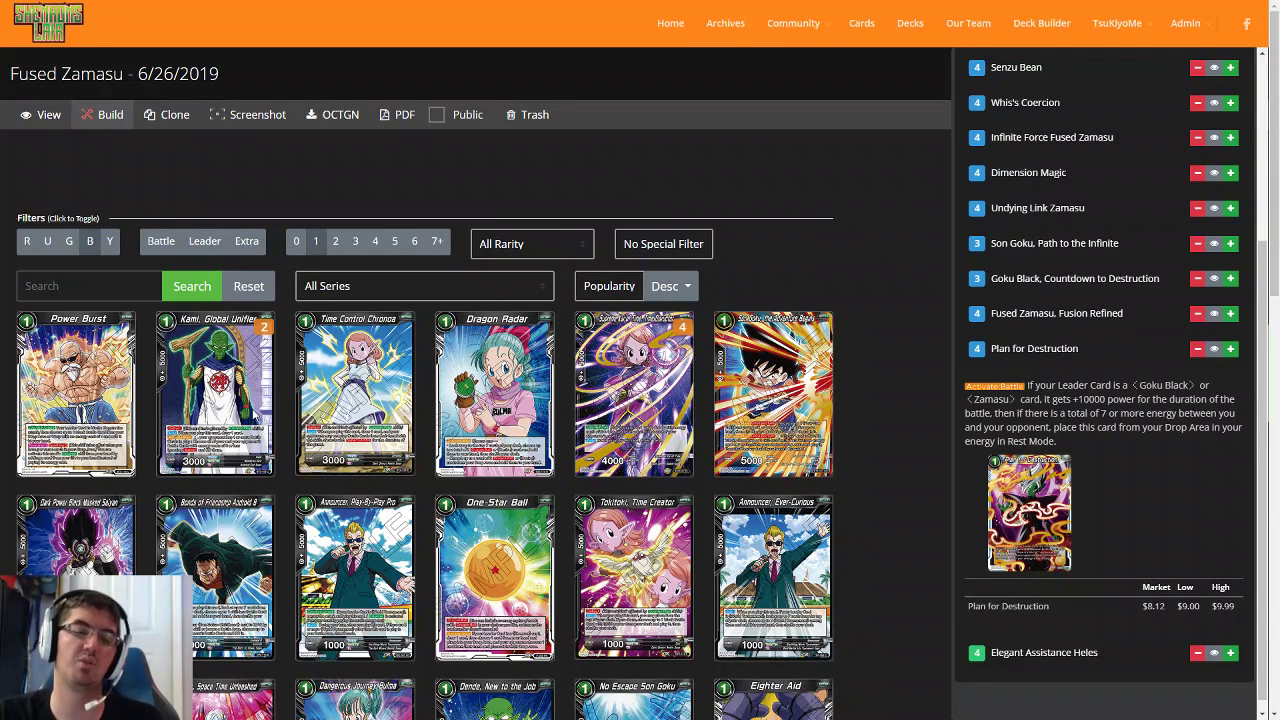
mouse_move(258, 415)
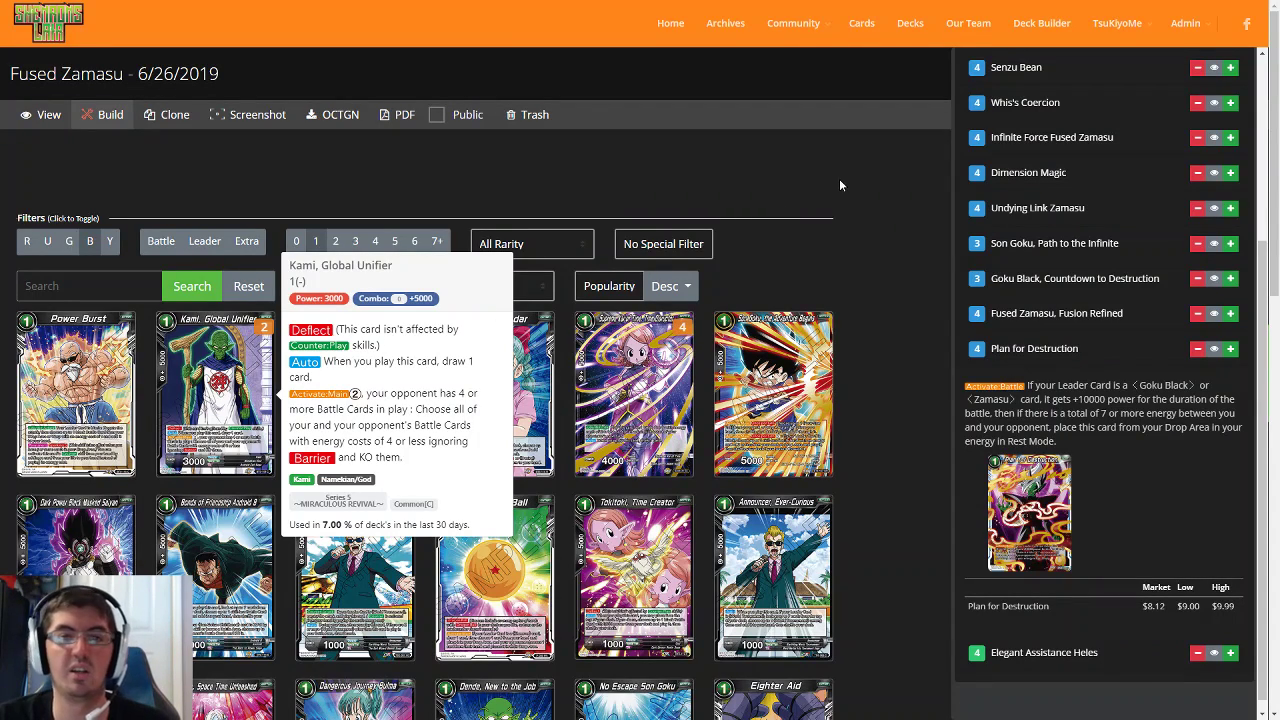
scroll(1060, 320, up, 3)
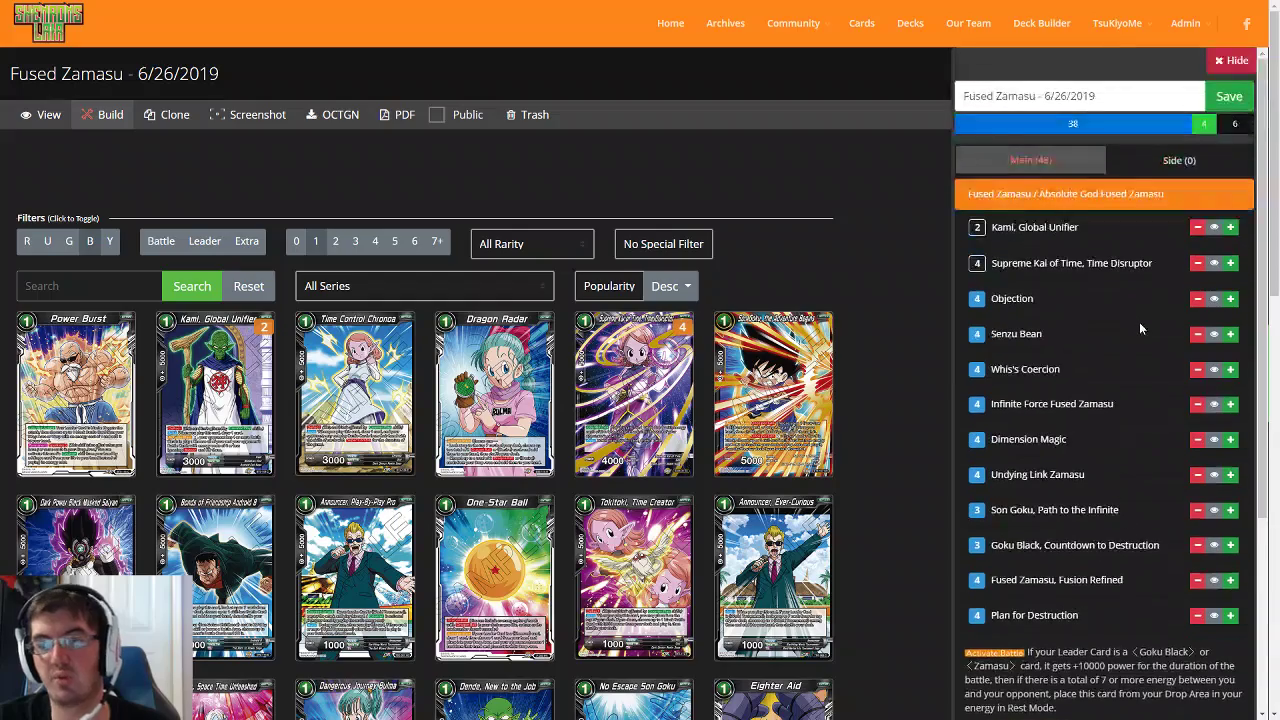
Step: Add two copies of Furthering Destruction Champa from the red cards costing 3 and save the deck
scroll(776, 279, down, 1)
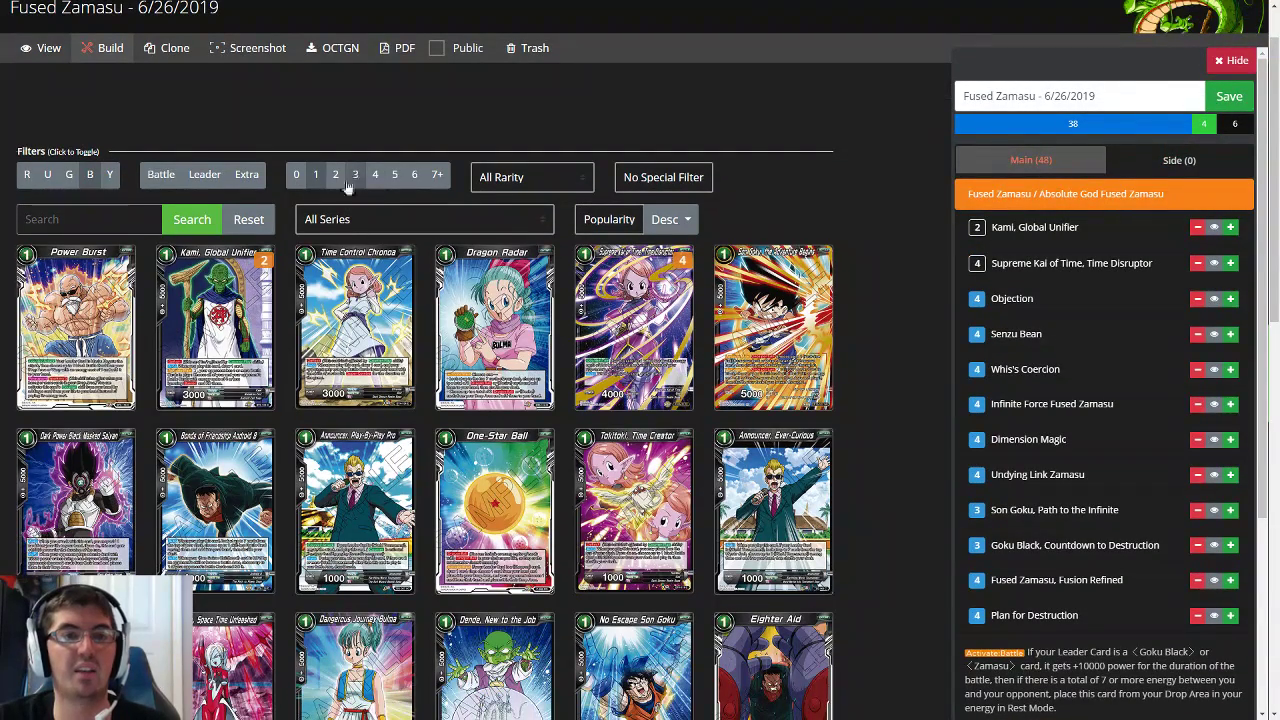
click(355, 174)
click(28, 177)
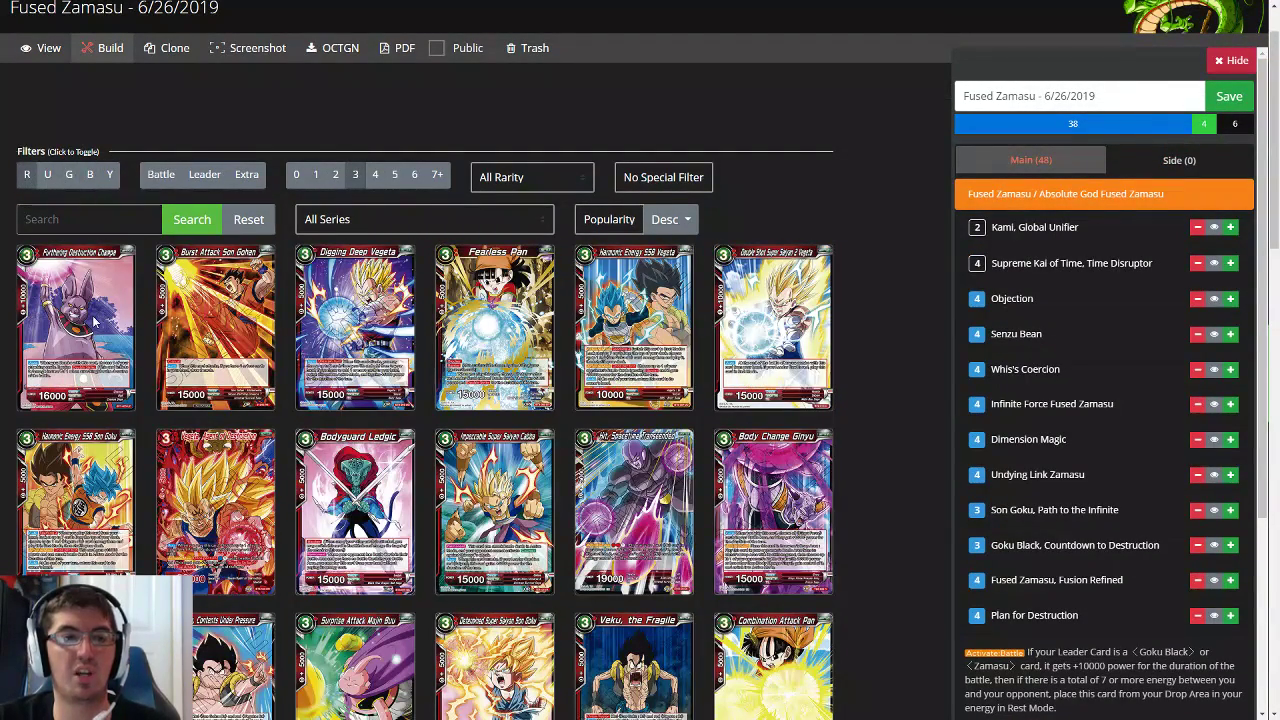
mouse_move(95, 322)
click(138, 344)
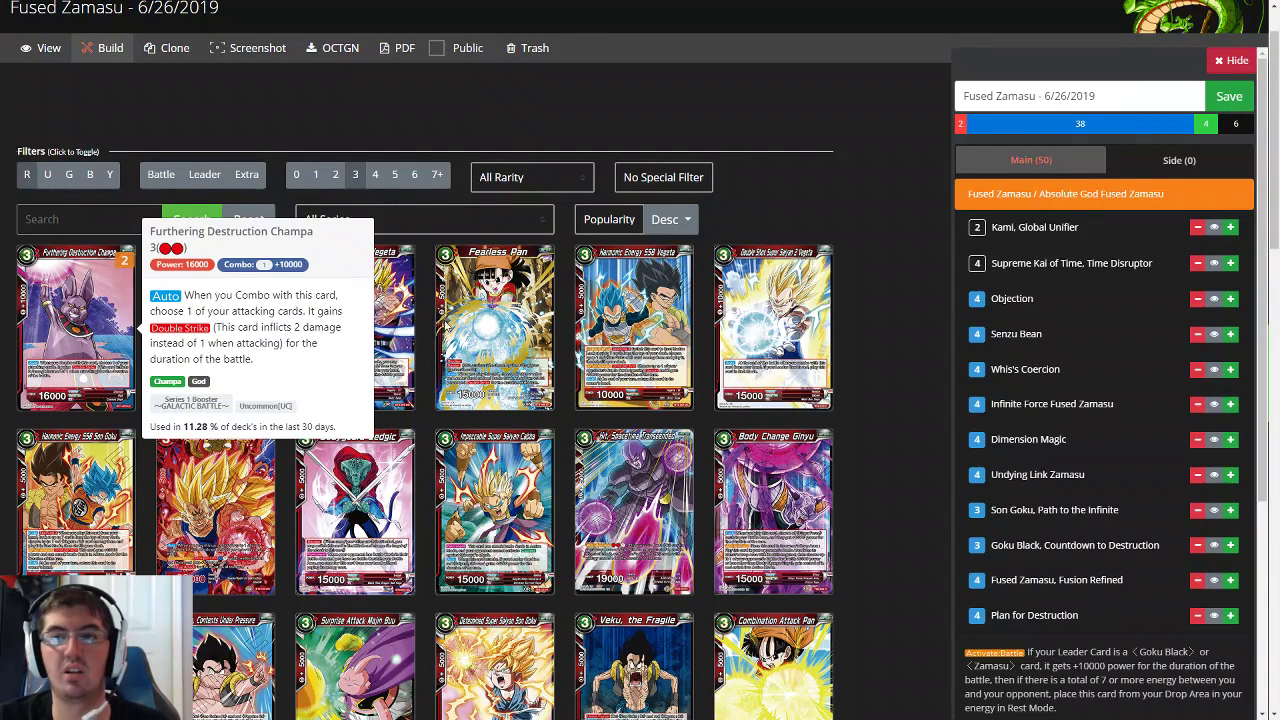
click(137, 326)
click(1236, 97)
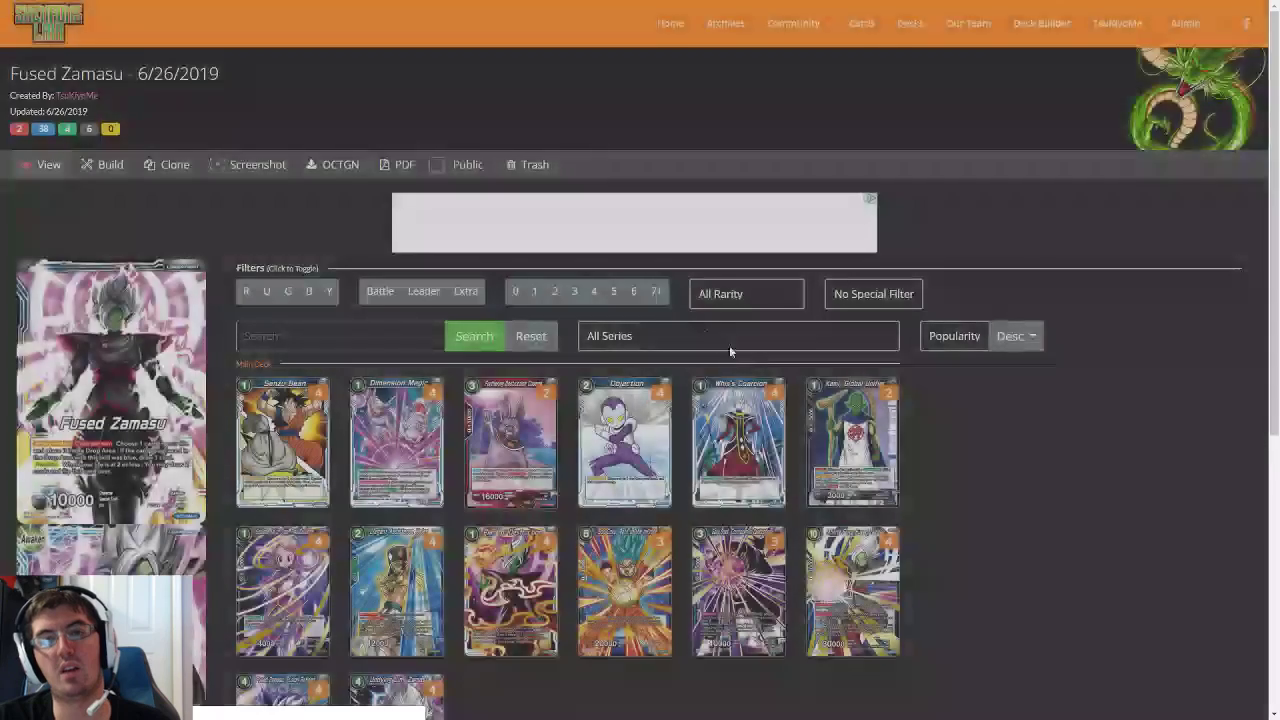
Step: Review the deck's card overview, return to building it, and remove two copies of Whis's Coercion from the main deck
scroll(850, 362, down, 2)
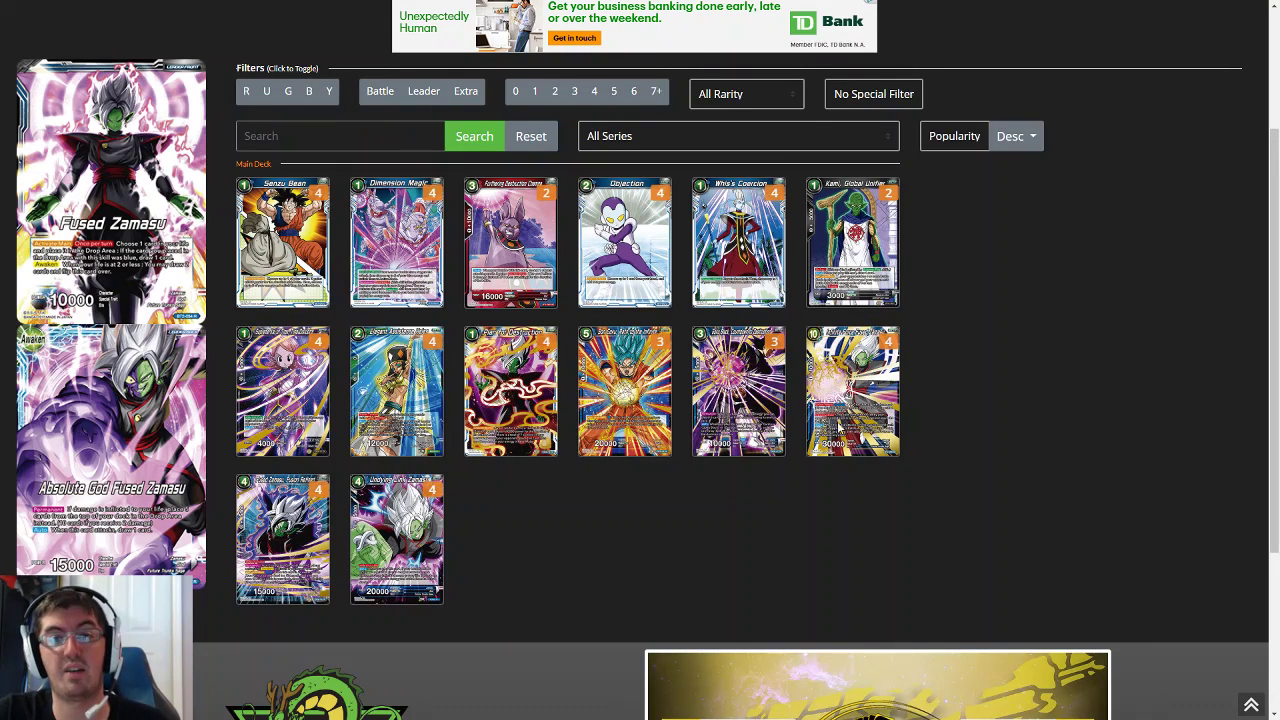
scroll(215, 132, up, 2)
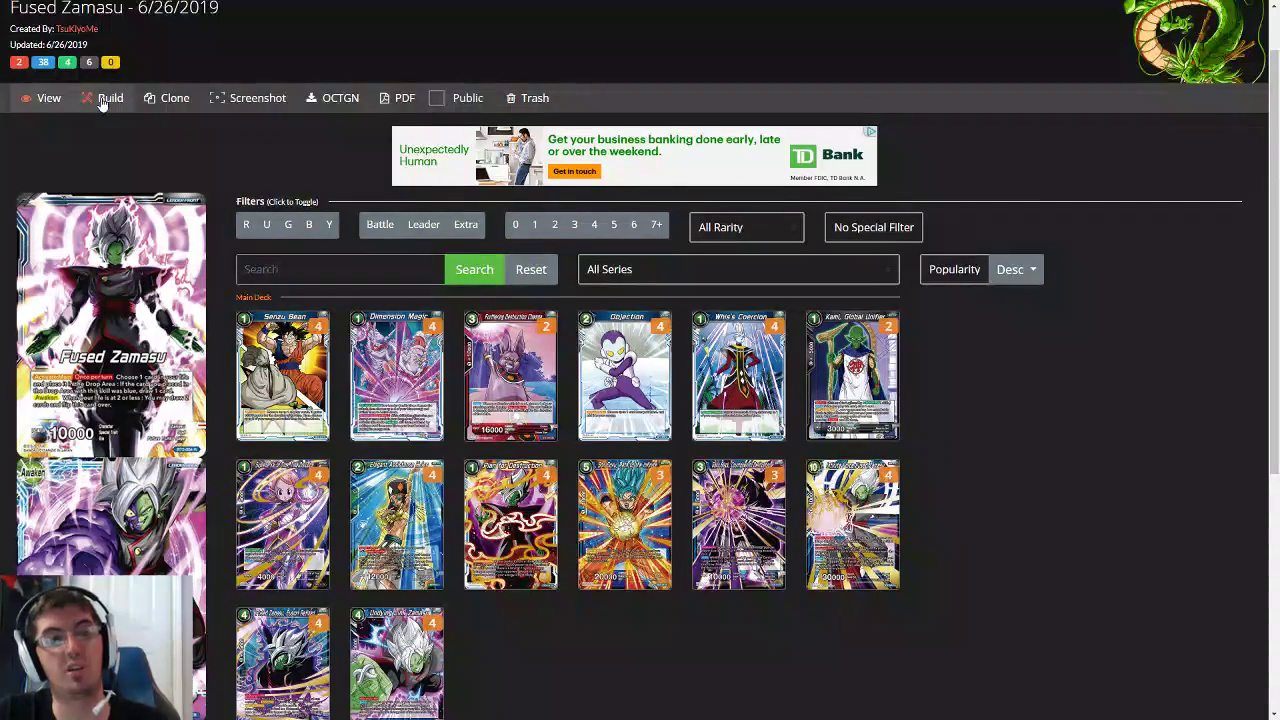
click(103, 100)
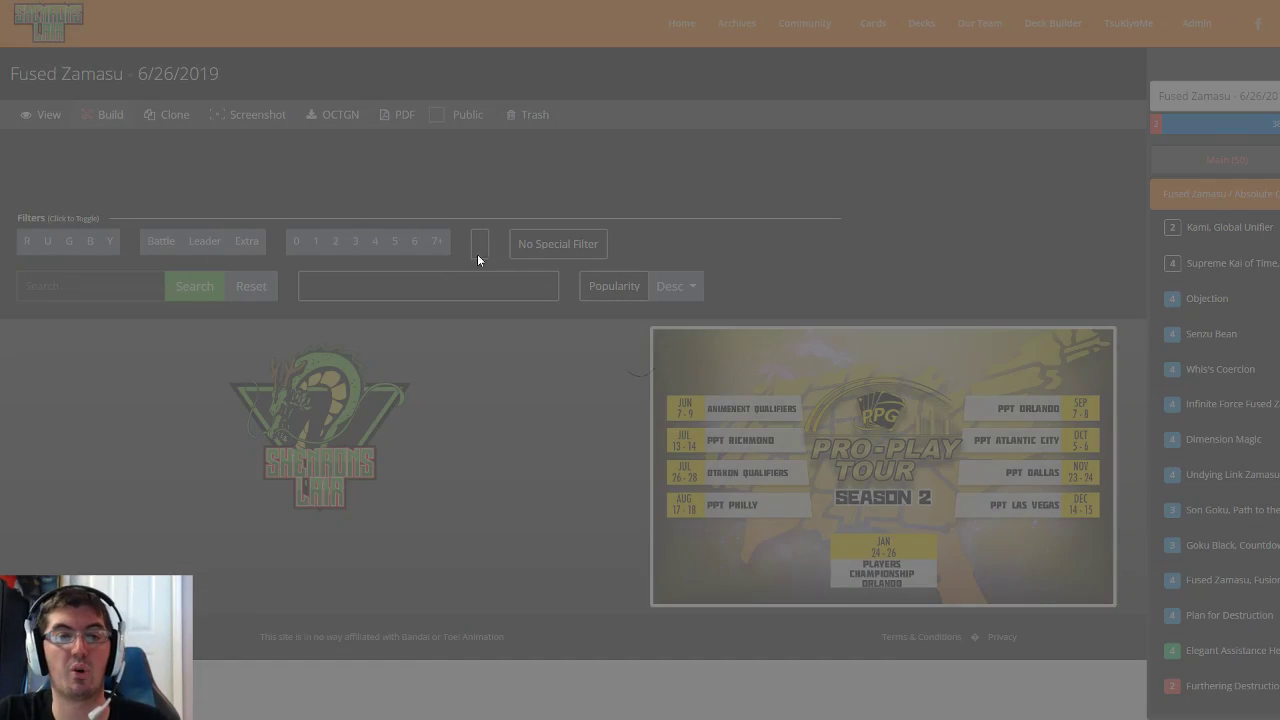
click(1096, 333)
scroll(1100, 637, down, 1)
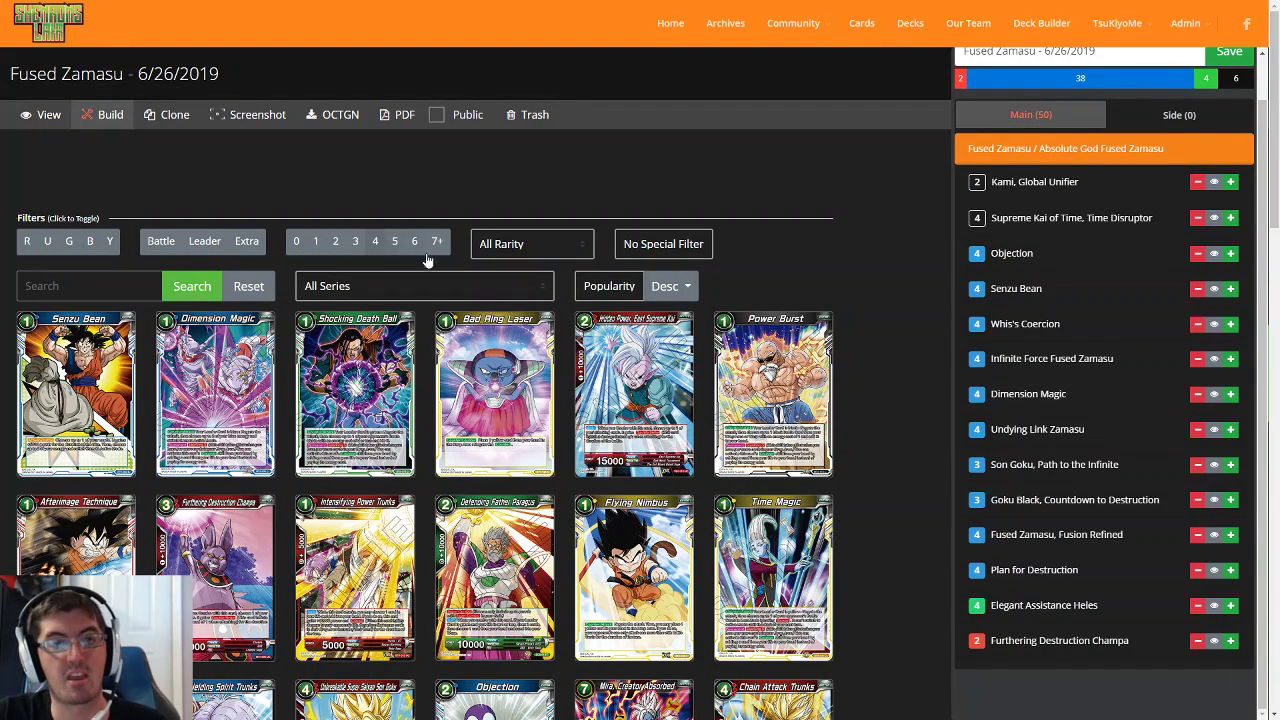
click(1197, 323)
click(1197, 323)
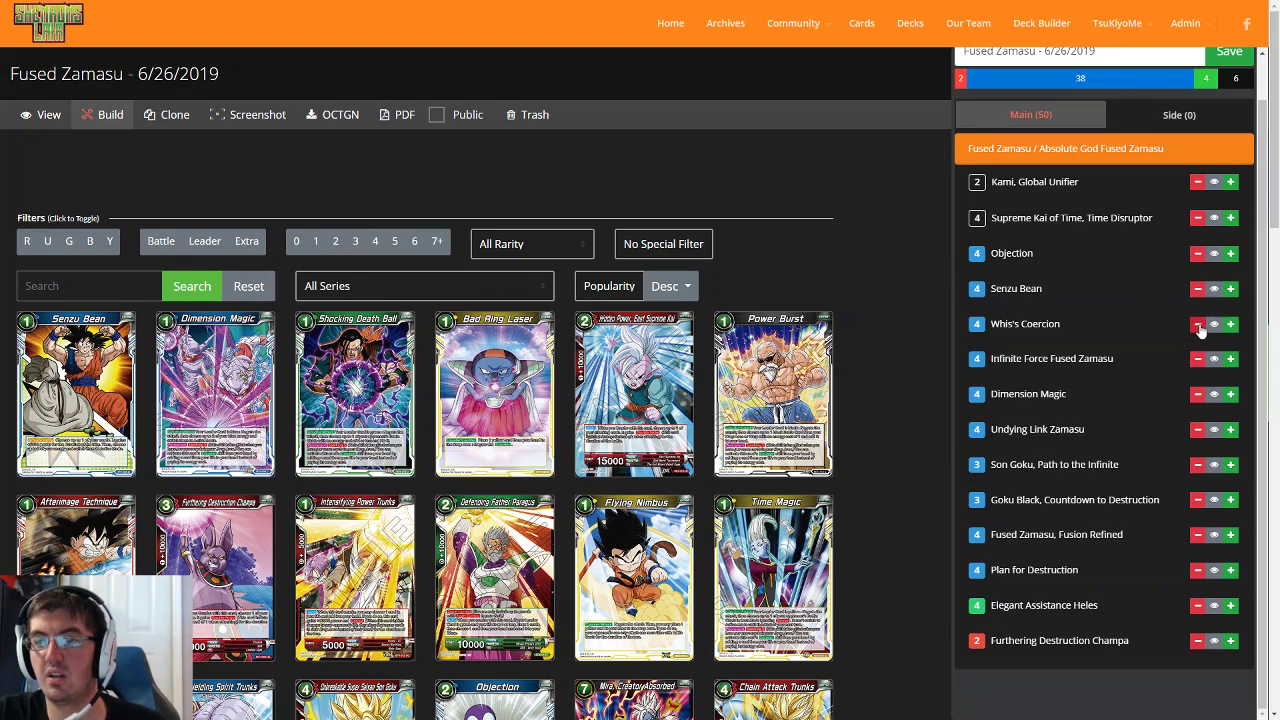
Step: Add one copy of Ultra Instinct -Sign- Son Goku to the main deck from the blue cards costing 7 or more
click(436, 241)
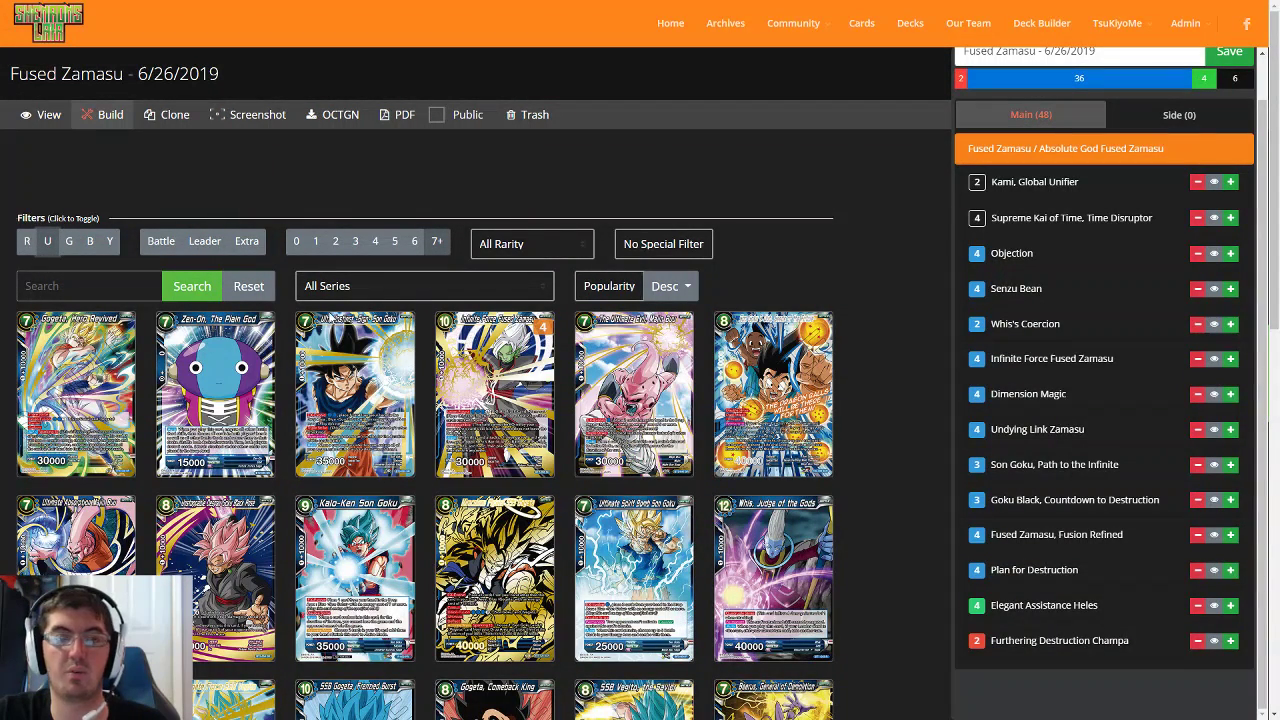
scroll(403, 390, down, 3)
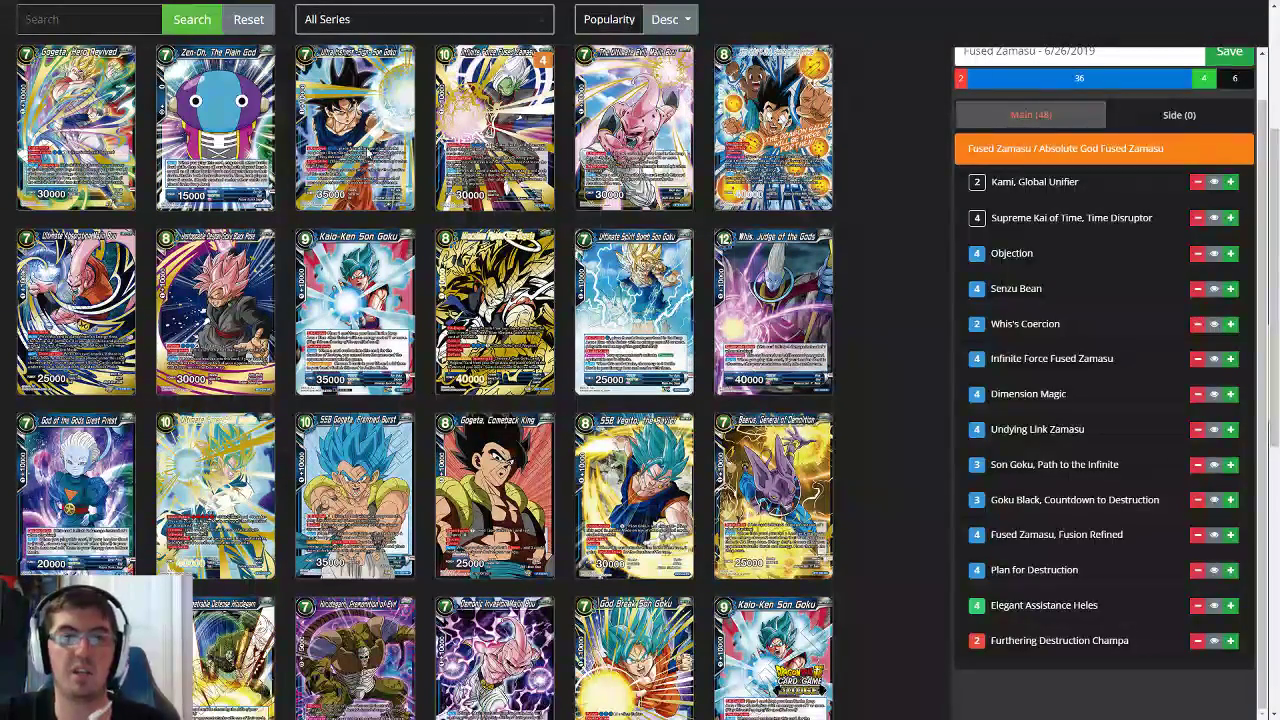
click(355, 185)
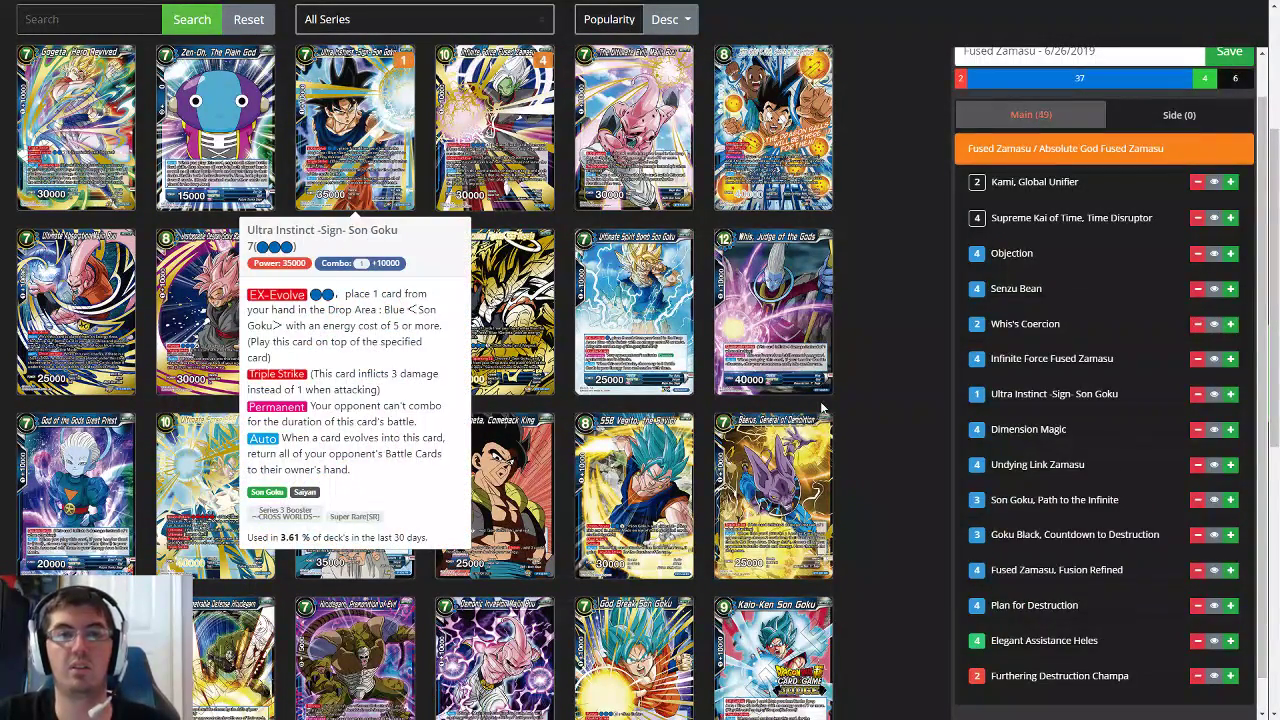
Step: Add one copy of Whis, Judge of the Gods to the main deck and take it out again
click(790, 330)
scroll(1083, 410, down, 2)
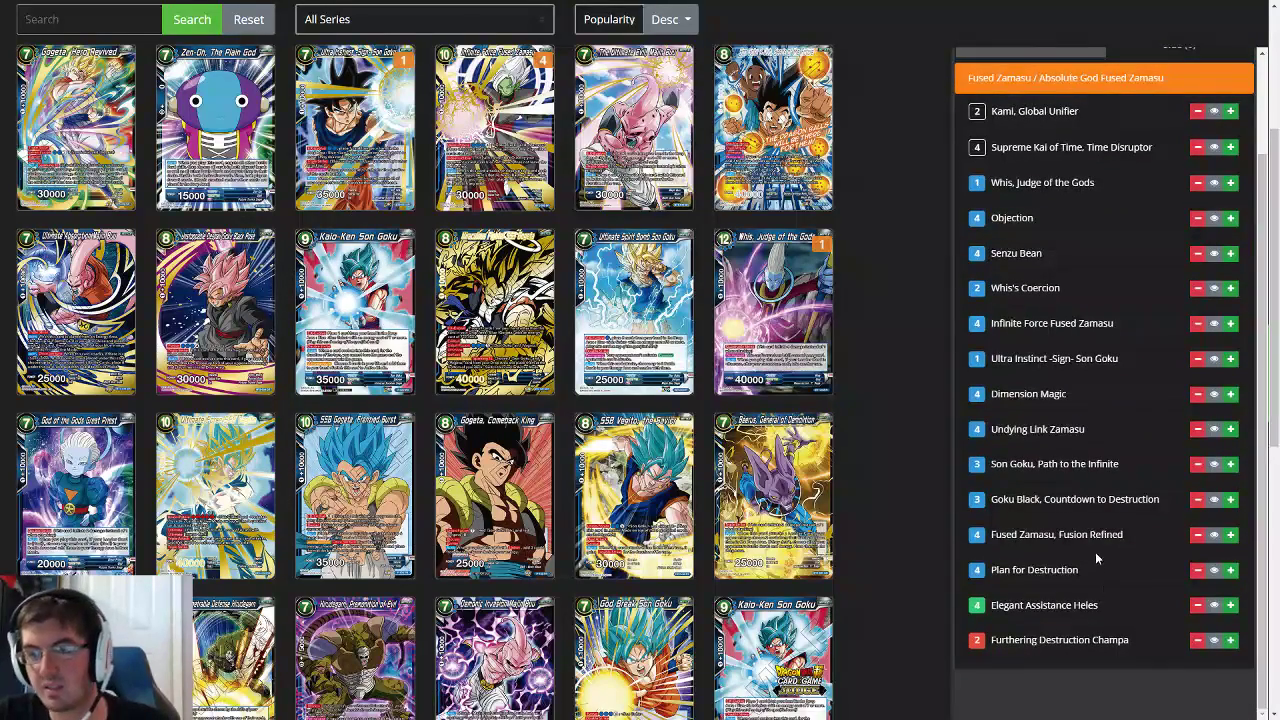
click(1197, 183)
scroll(369, 273, up, 1)
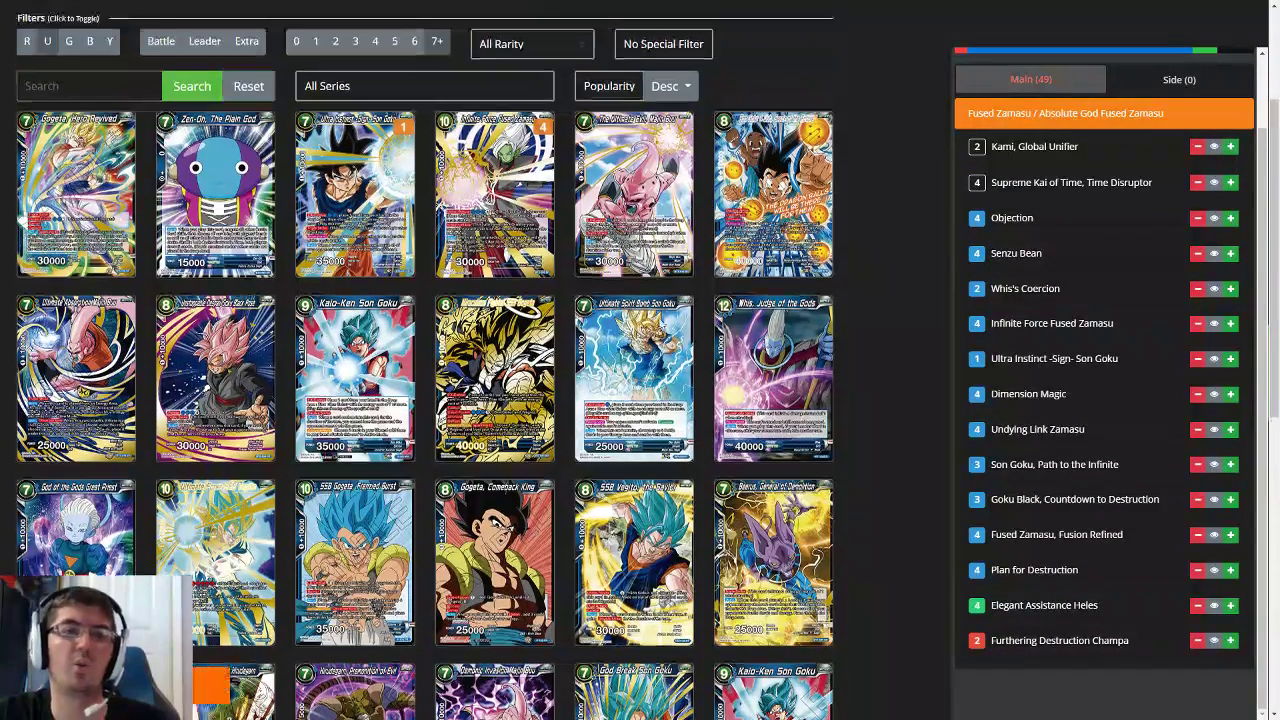
Step: Add one copy of Ultimate Spirit Bomb Son Goku to the main deck and save the deck
scroll(369, 273, down, 1)
click(660, 298)
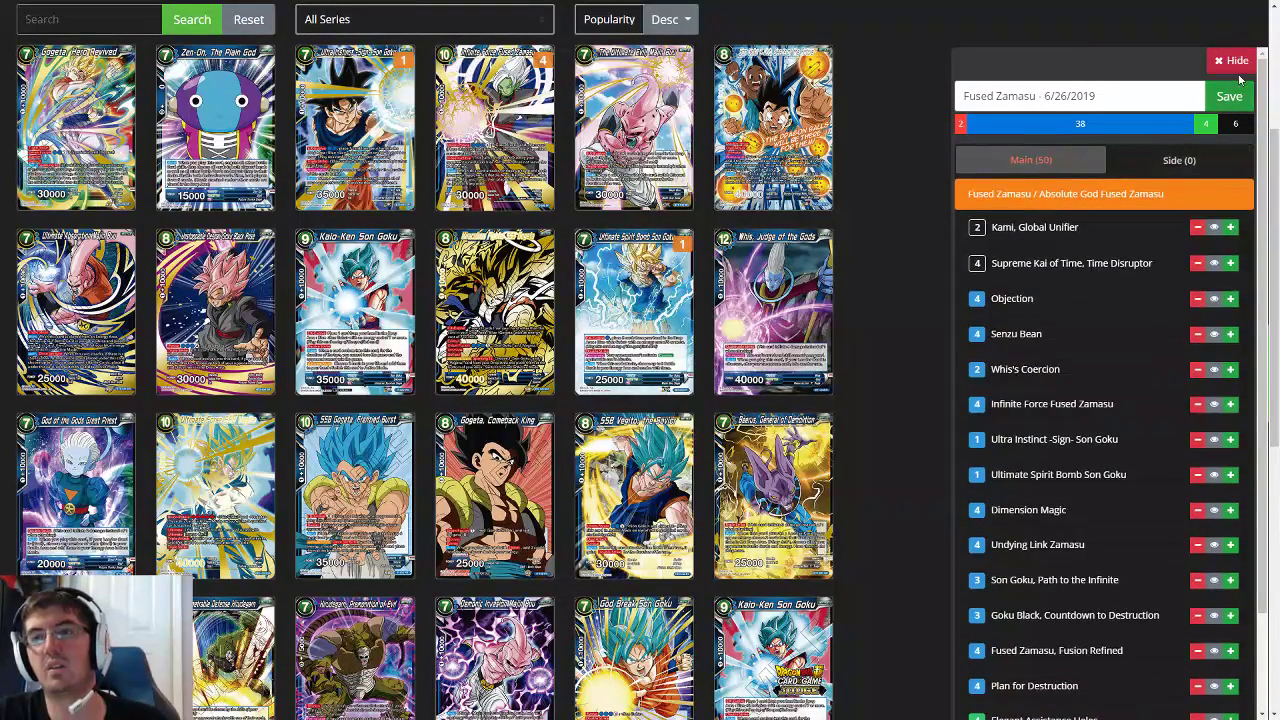
scroll(173, 141, up, 3)
Step: Display the saved deck in its screenshot layout and review the complete card lineup
click(48, 114)
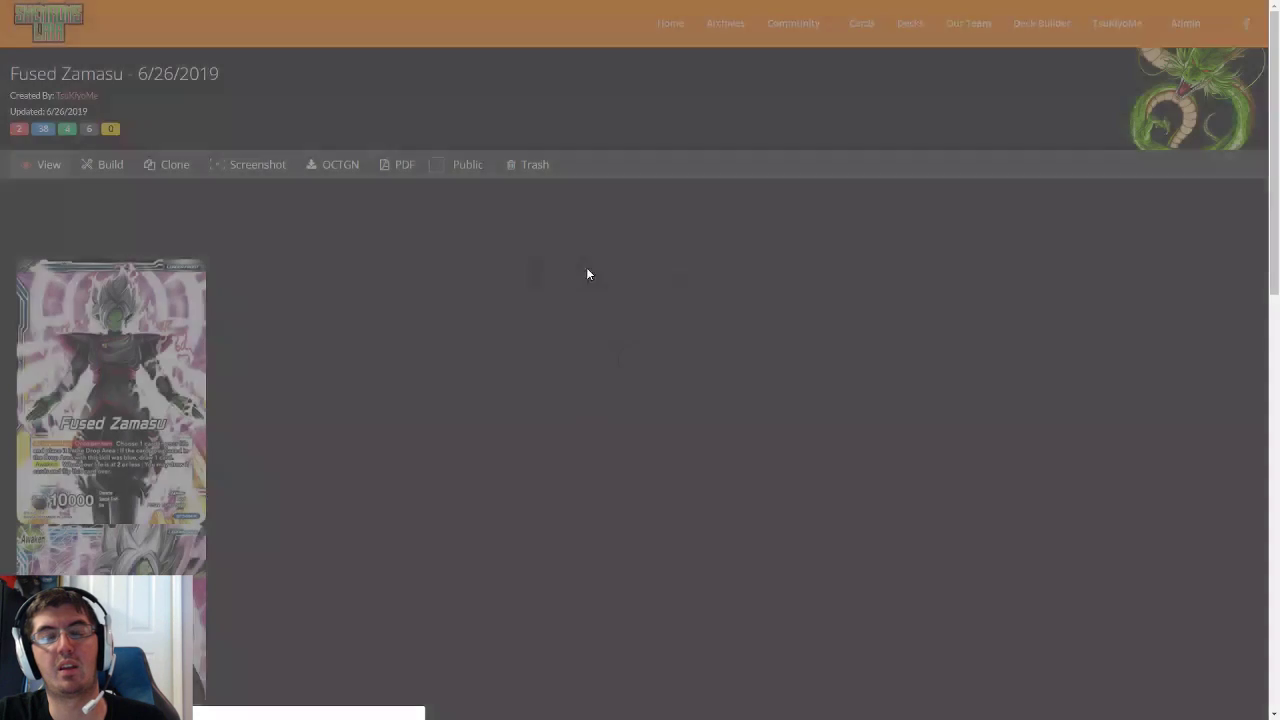
scroll(954, 368, down, 2)
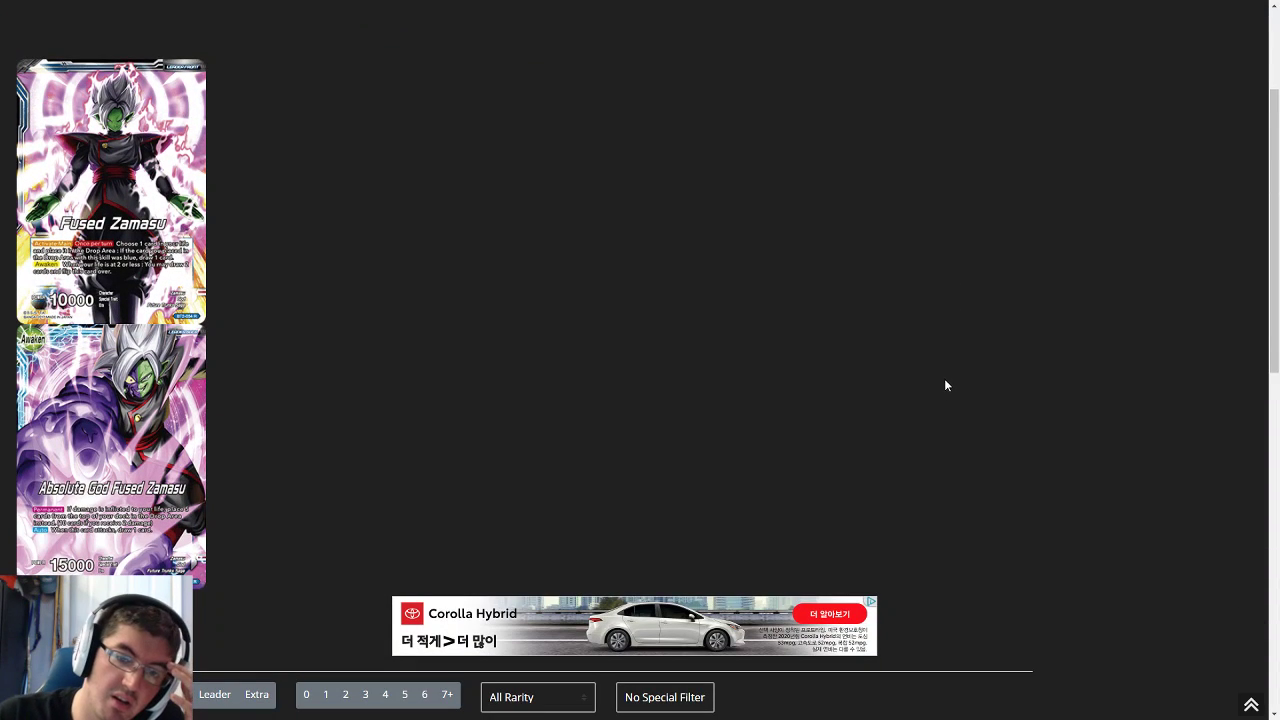
scroll(946, 380, up, 1)
click(270, 36)
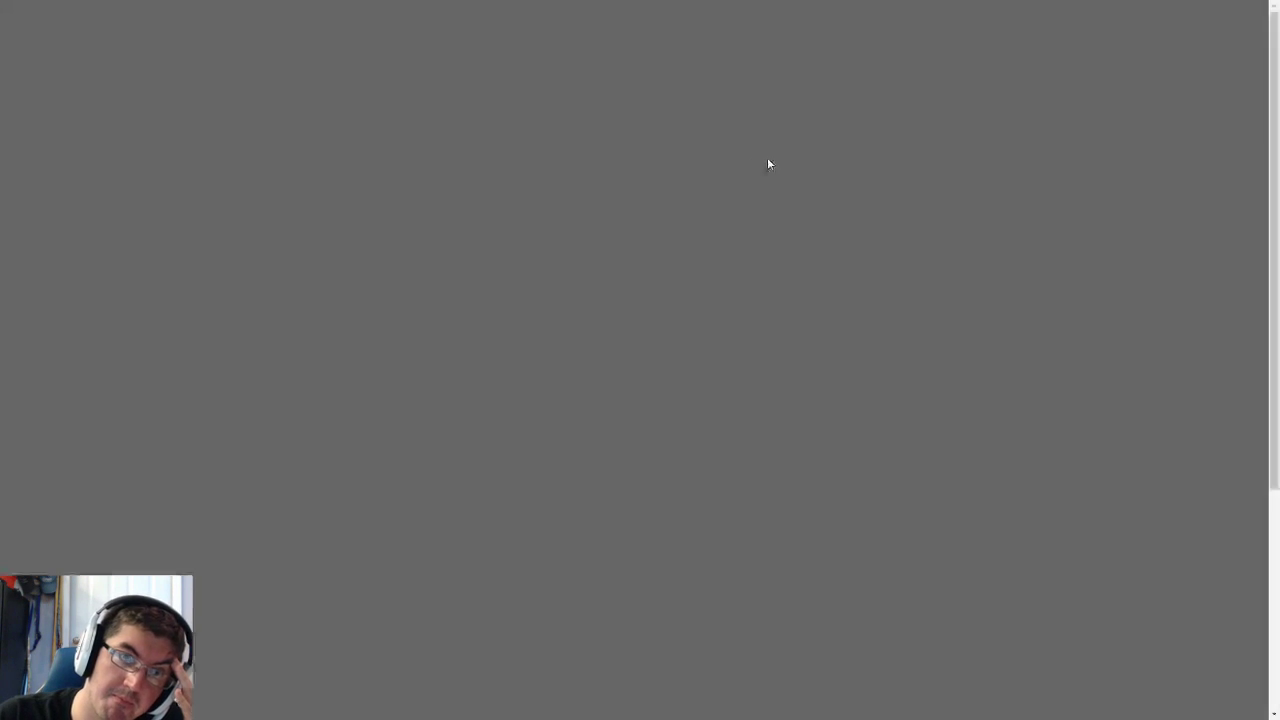
scroll(990, 345, down, 1)
scroll(996, 357, up, 1)
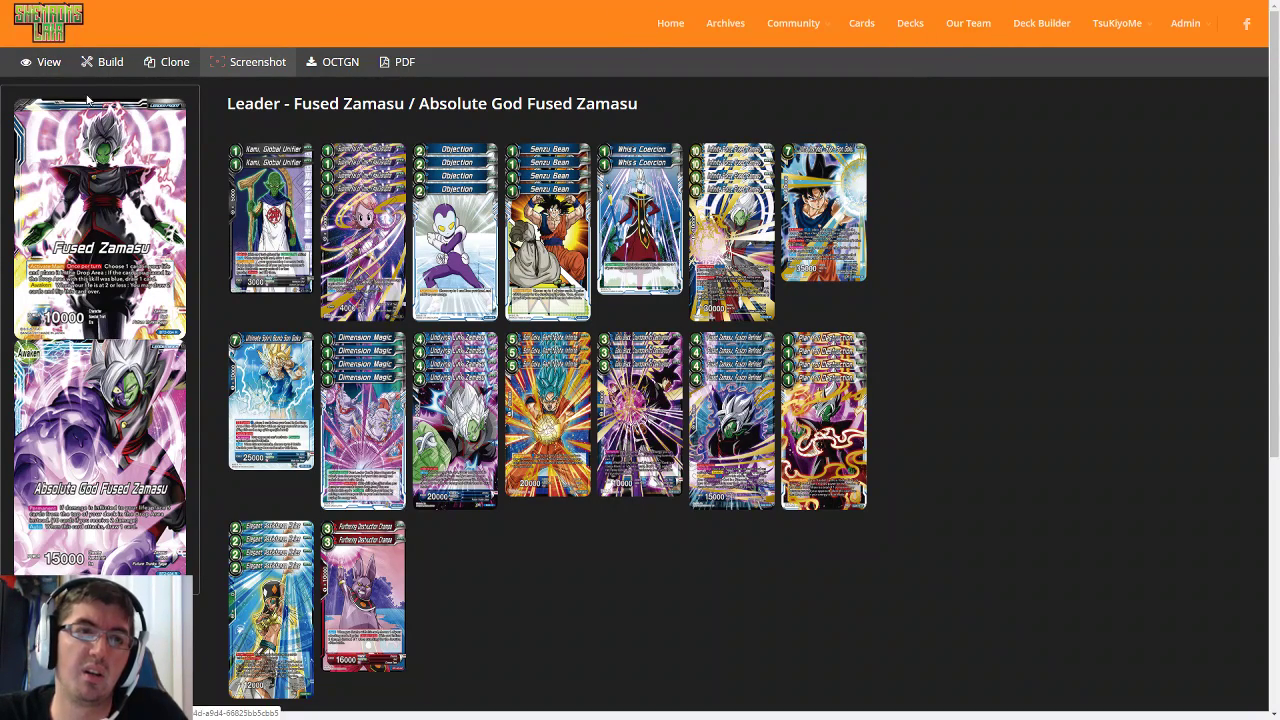
Step: Reopen the deck for building and narrow the card pool to green leader cards
click(96, 62)
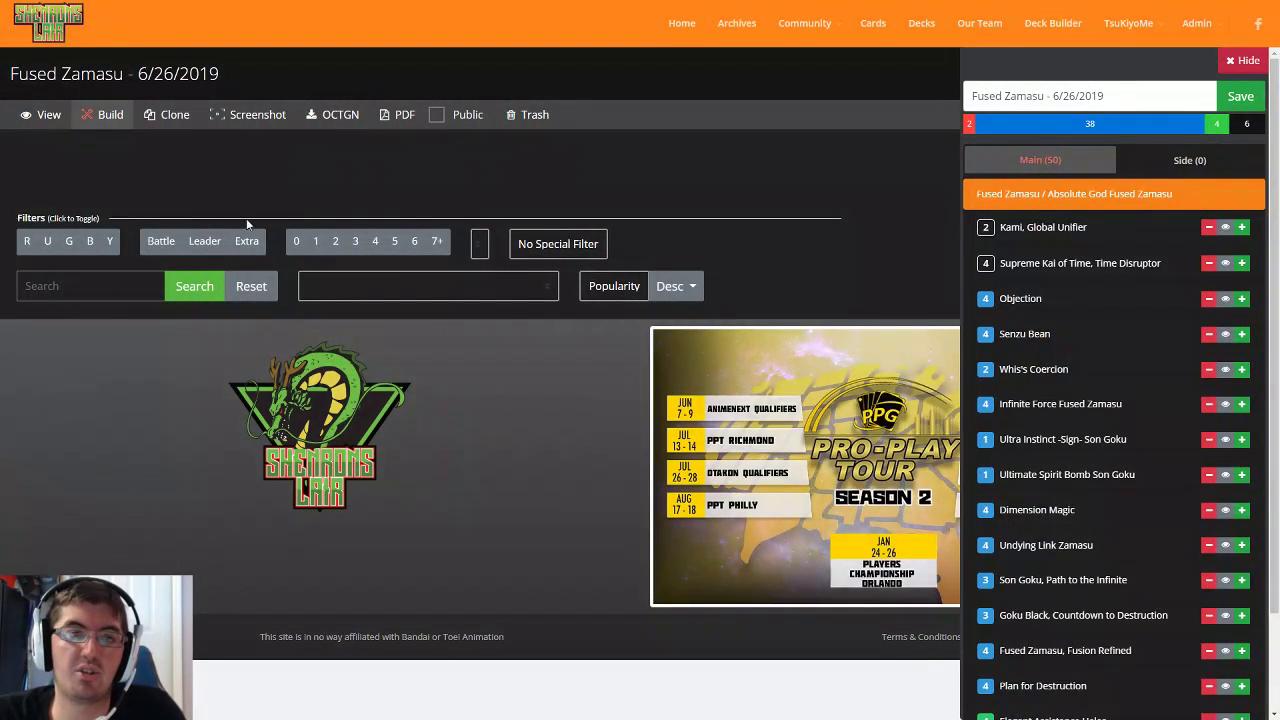
click(203, 242)
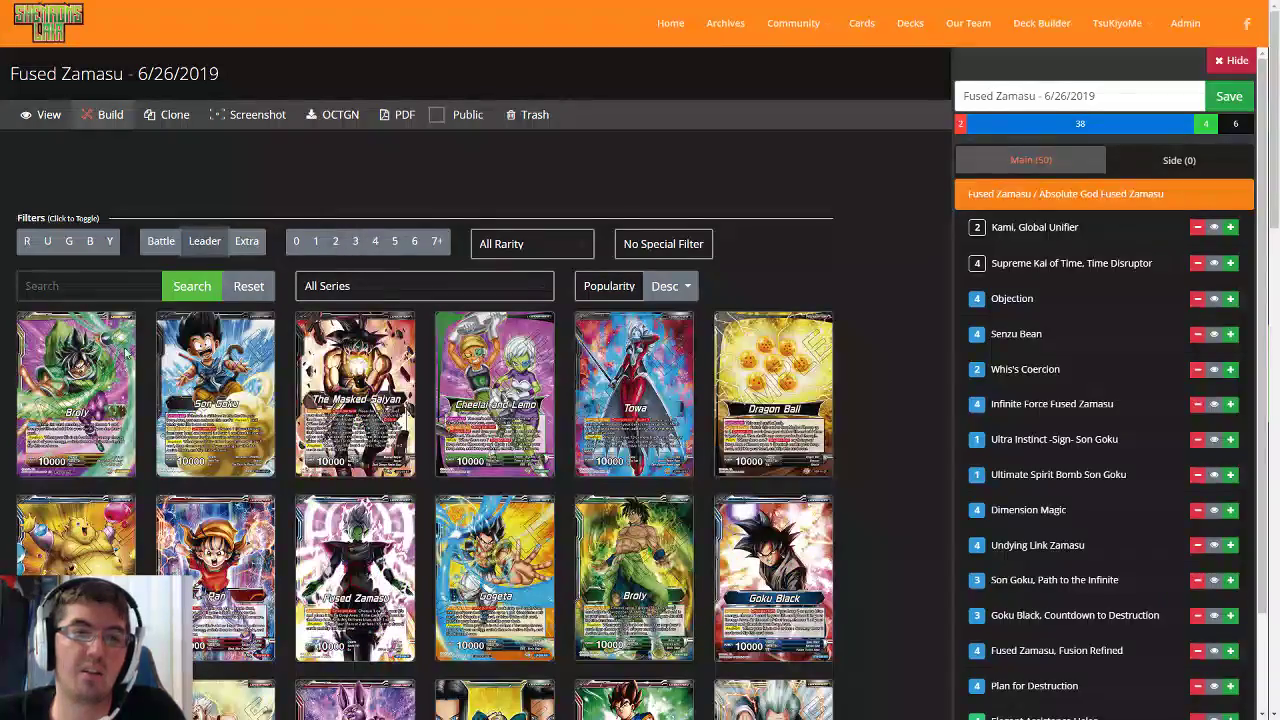
scroll(300, 230, down, 3)
scroll(204, 205, up, 2)
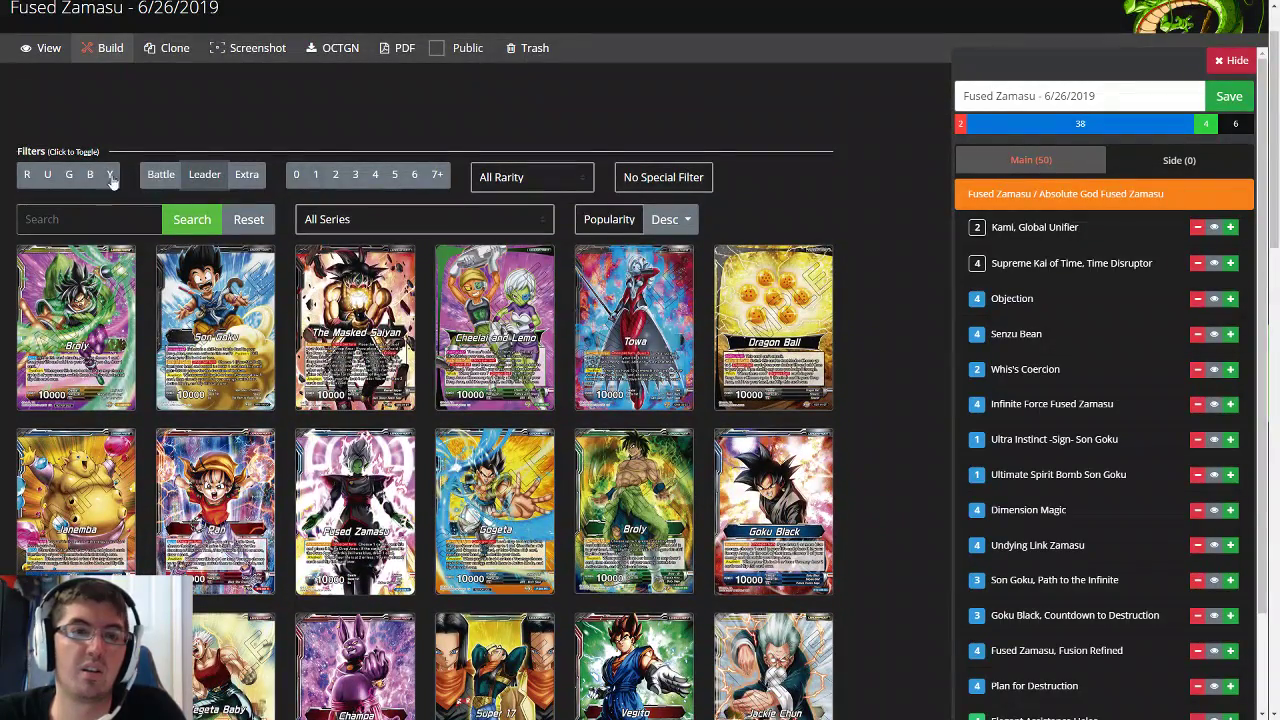
click(69, 174)
Step: Examine the texts of the green leaders Cheelai and Lemo and Lord Slug against the main deck's card list
mouse_move(86, 297)
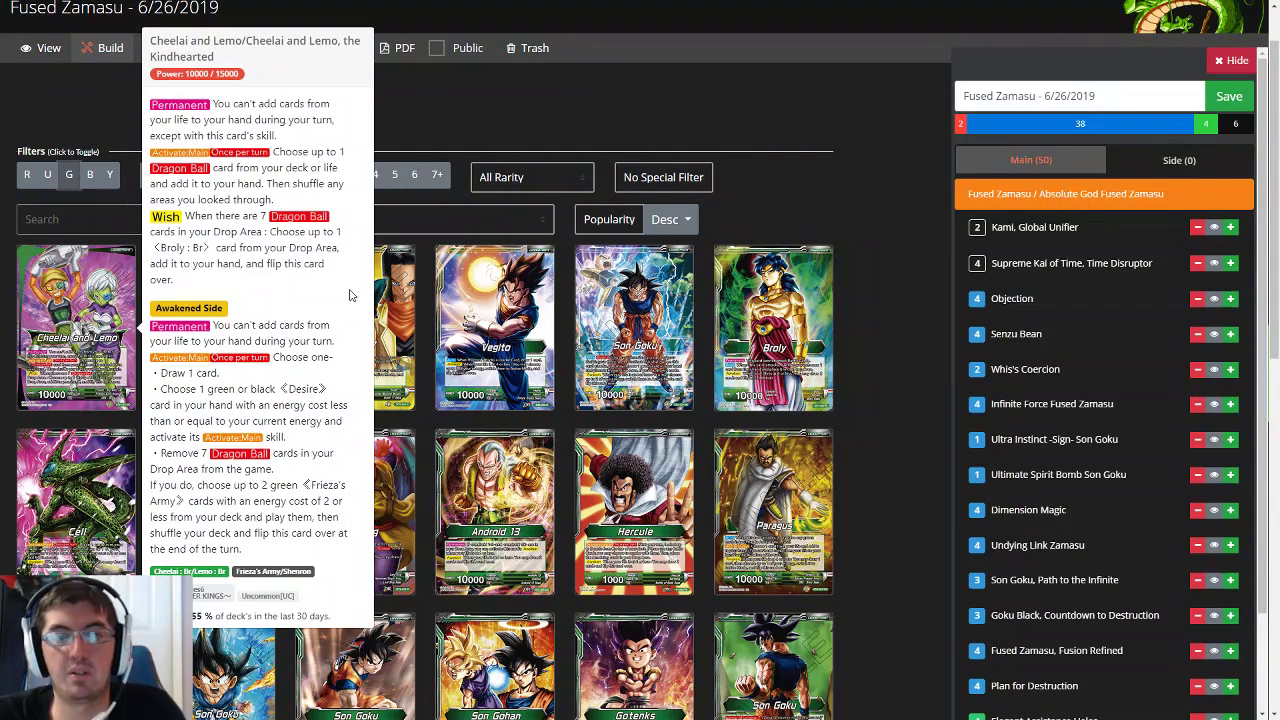
mouse_move(398, 340)
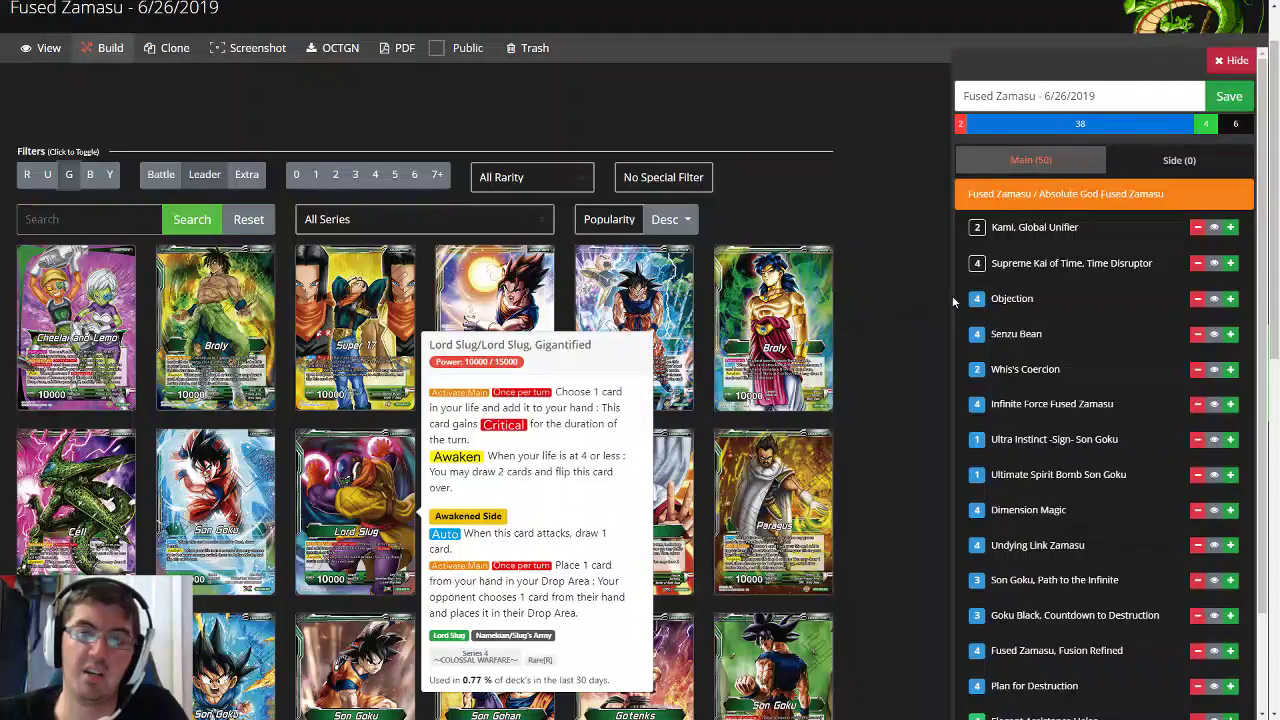
scroll(1154, 348, down, 2)
scroll(1113, 437, up, 2)
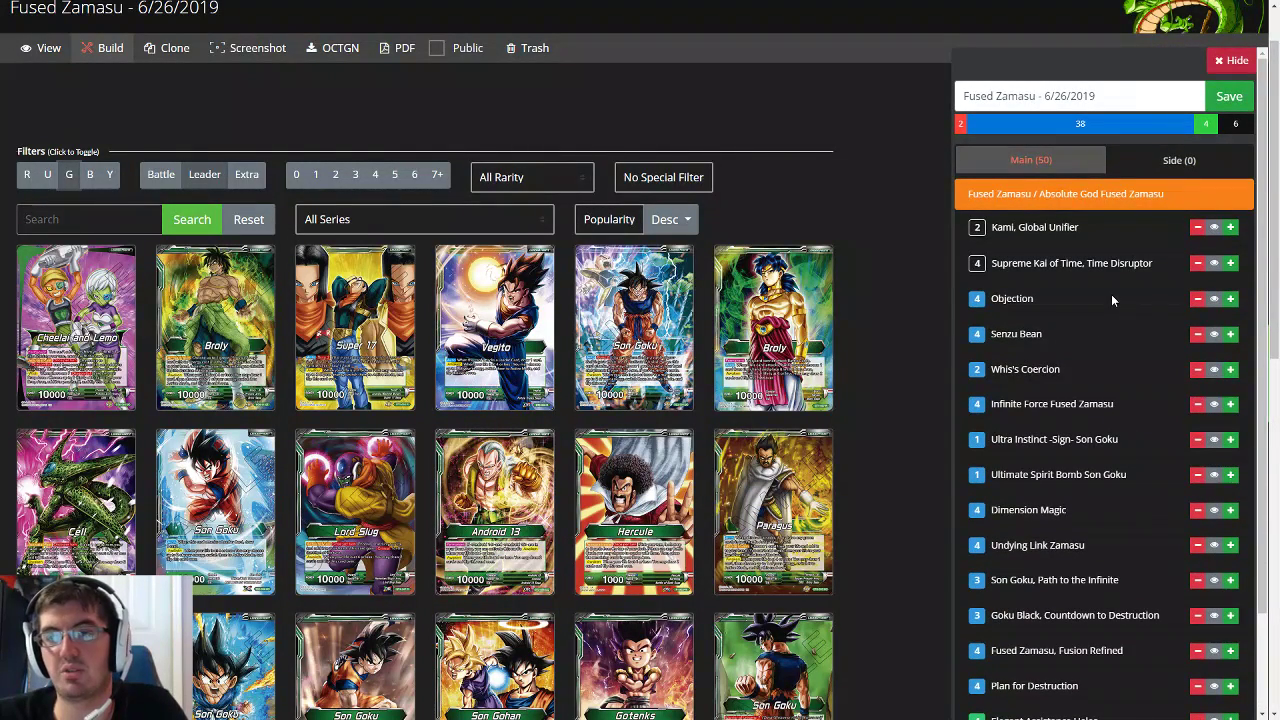
scroll(1111, 294, down, 2)
scroll(1100, 365, up, 2)
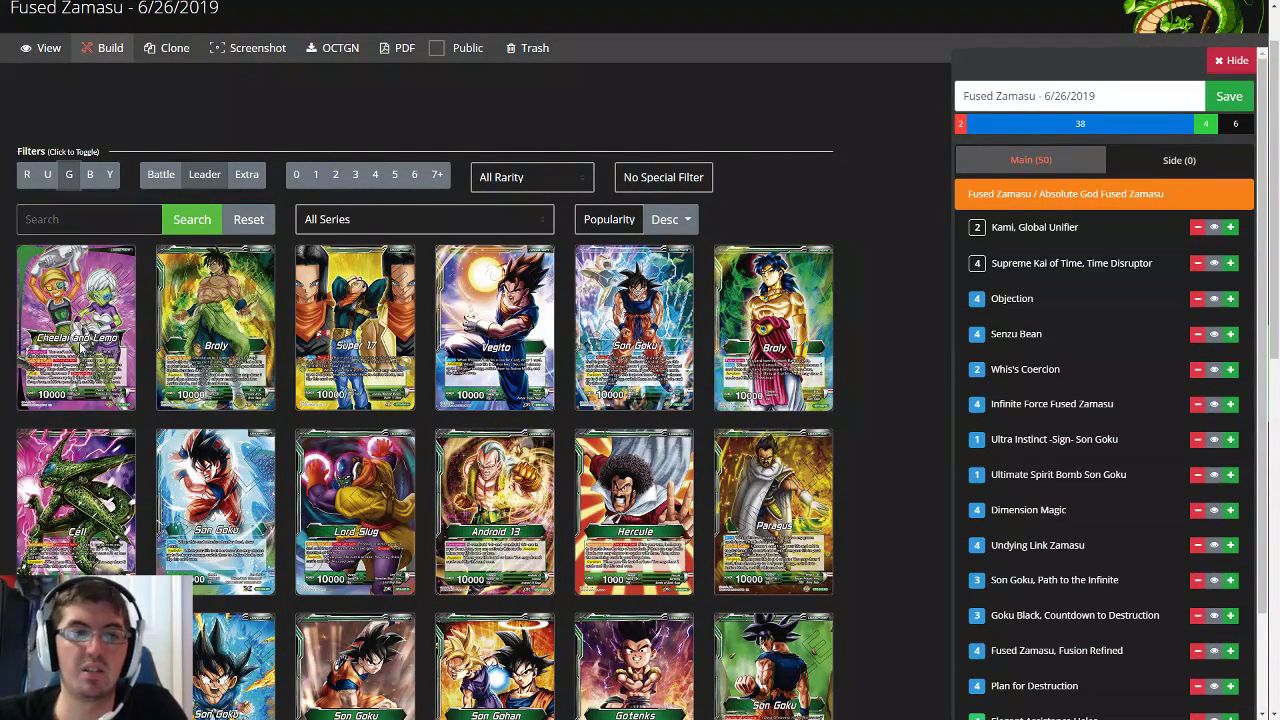
mouse_move(80, 340)
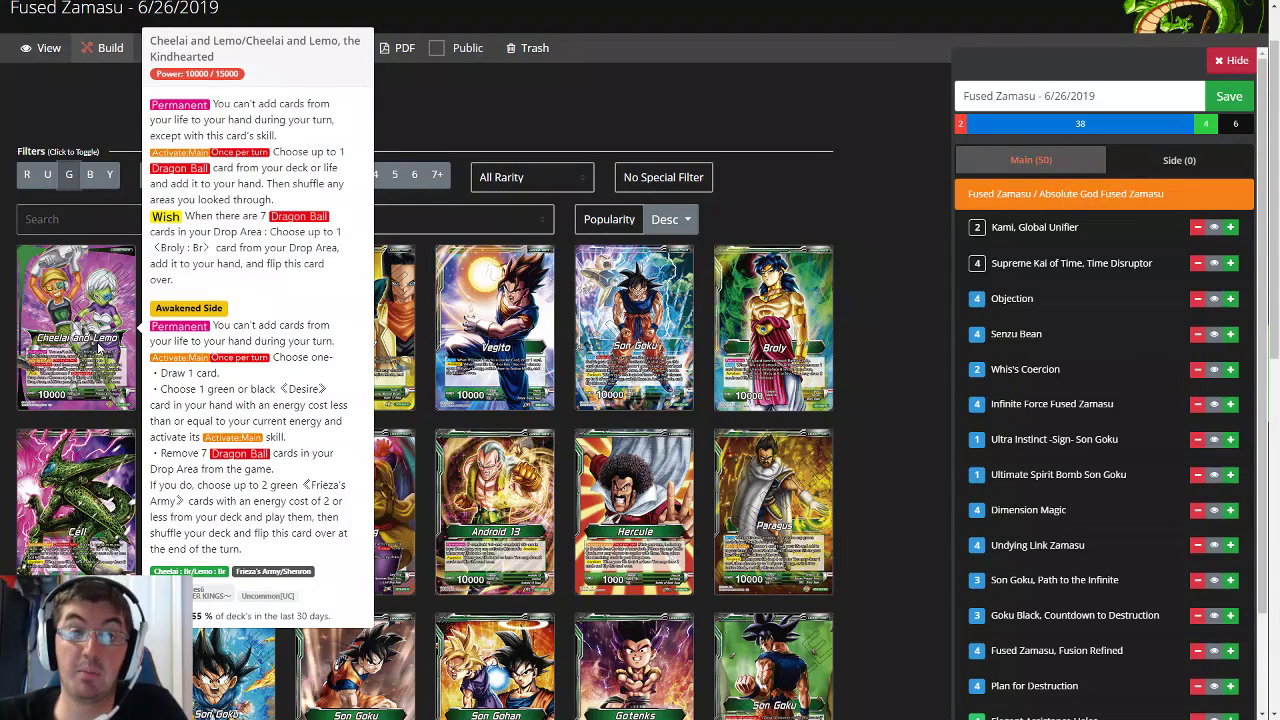
scroll(1078, 400, down, 2)
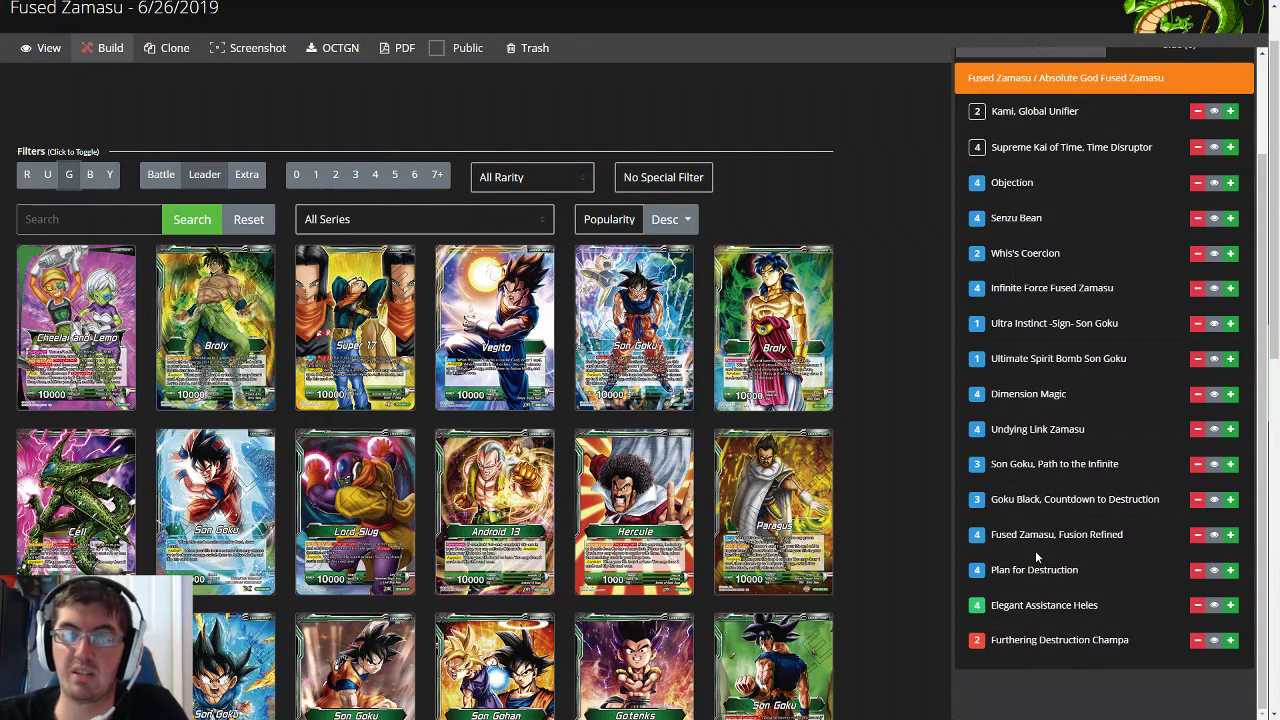
scroll(1035, 550, up, 2)
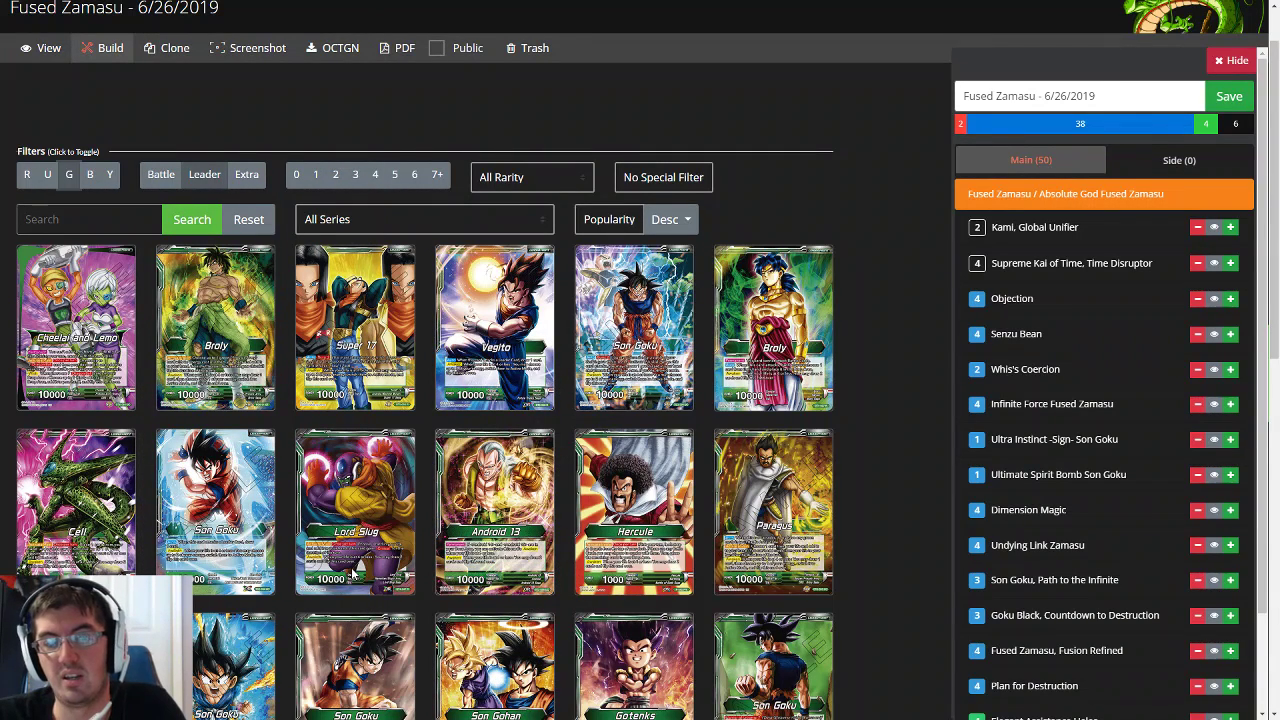
mouse_move(356, 468)
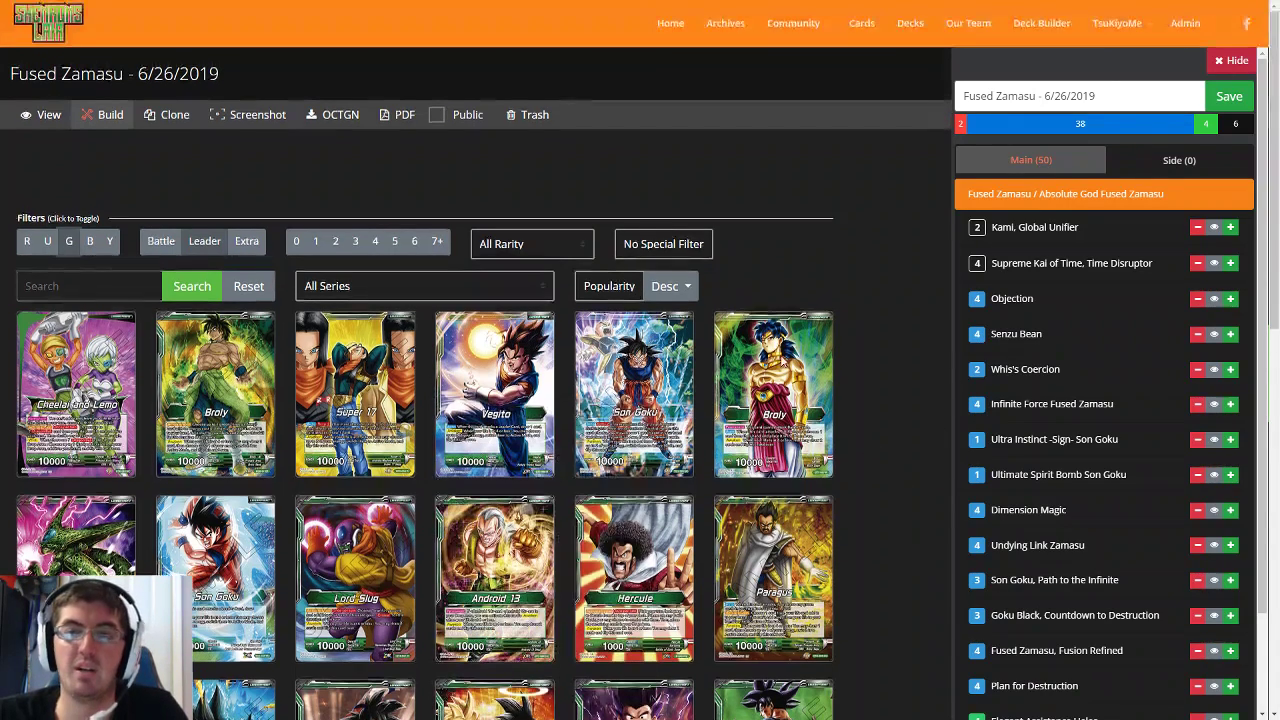
Step: Add four copies of Mercenary Tao, Ruthless Trainer to the side deck from the black battle cards costing 2
scroll(917, 488, up, 2)
click(1160, 162)
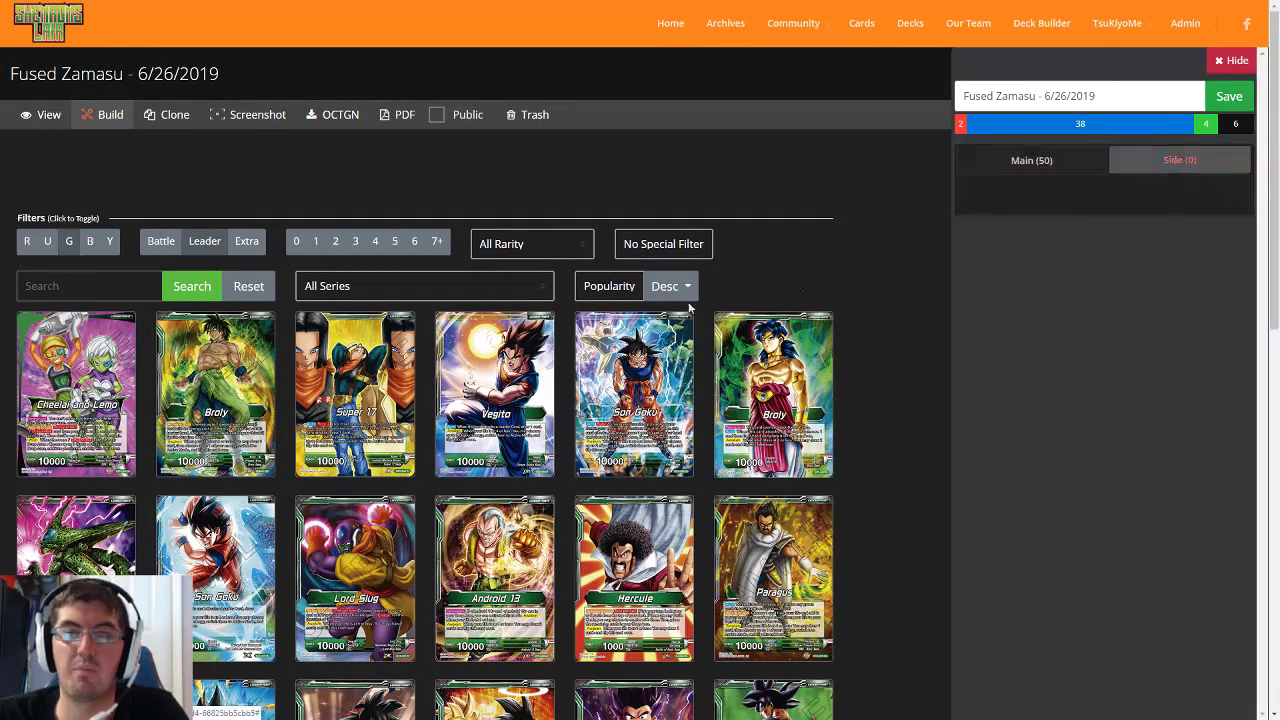
click(89, 241)
scroll(281, 371, down, 1)
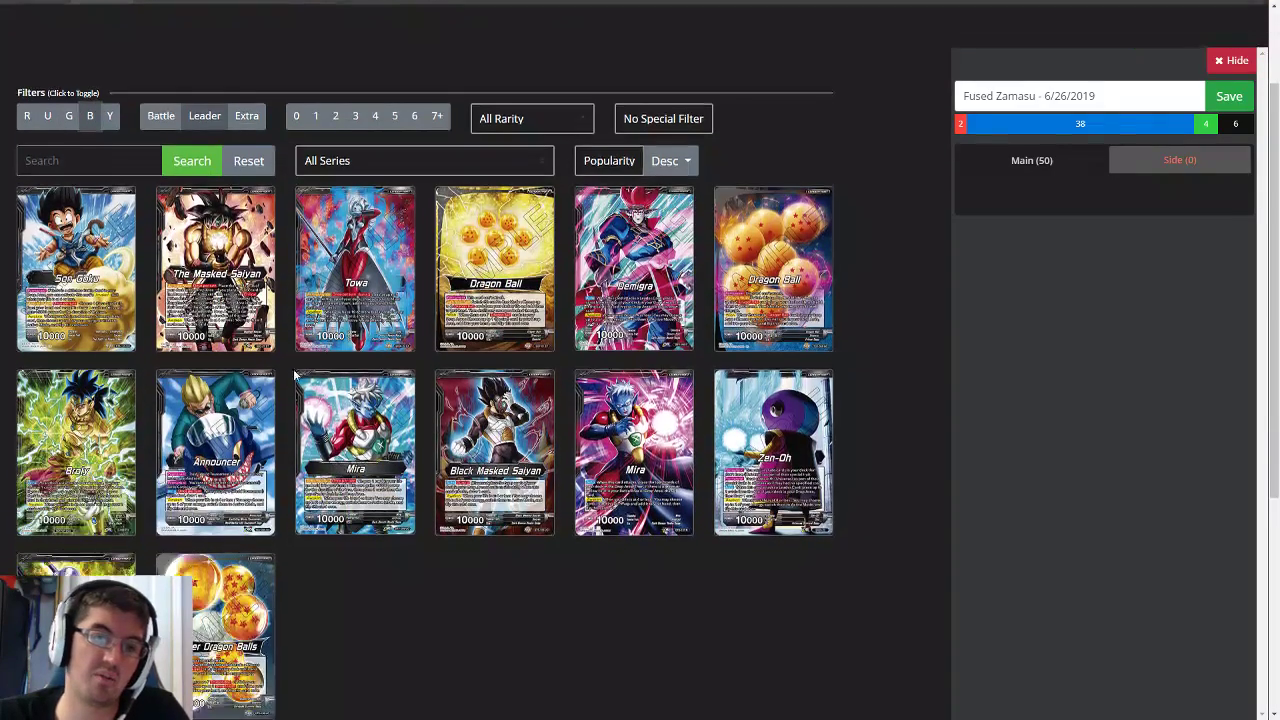
click(161, 107)
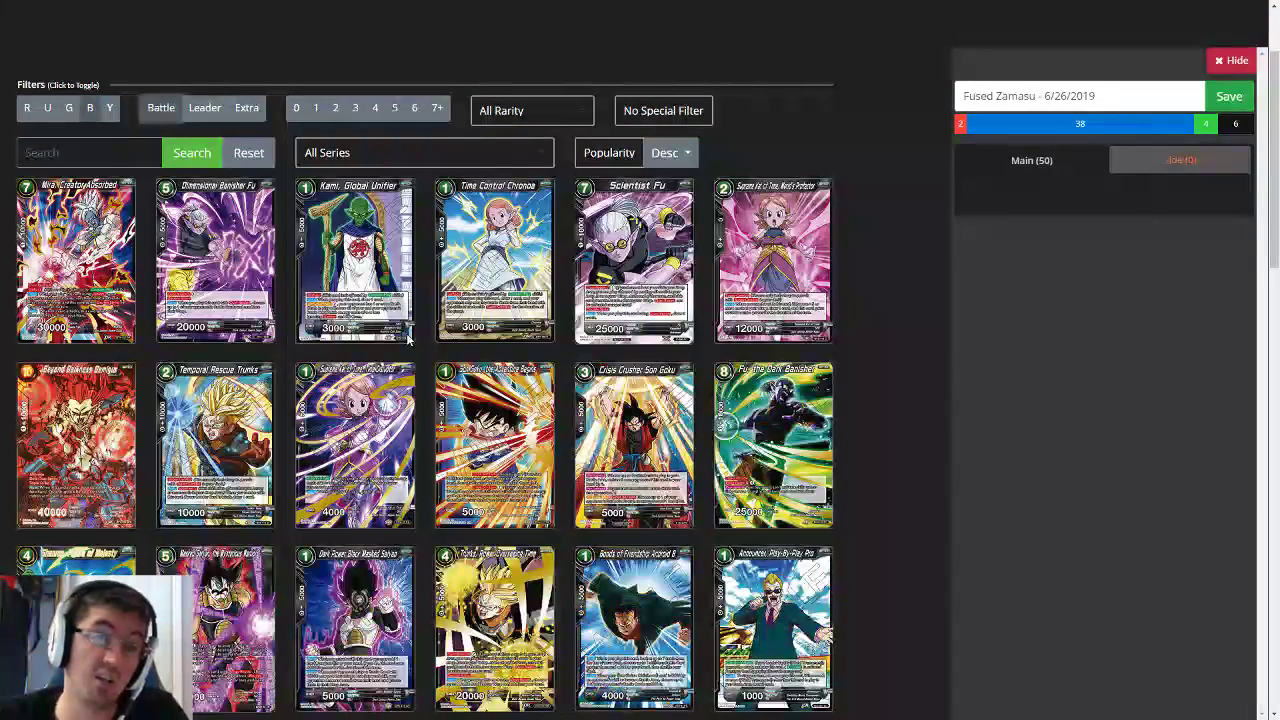
click(338, 114)
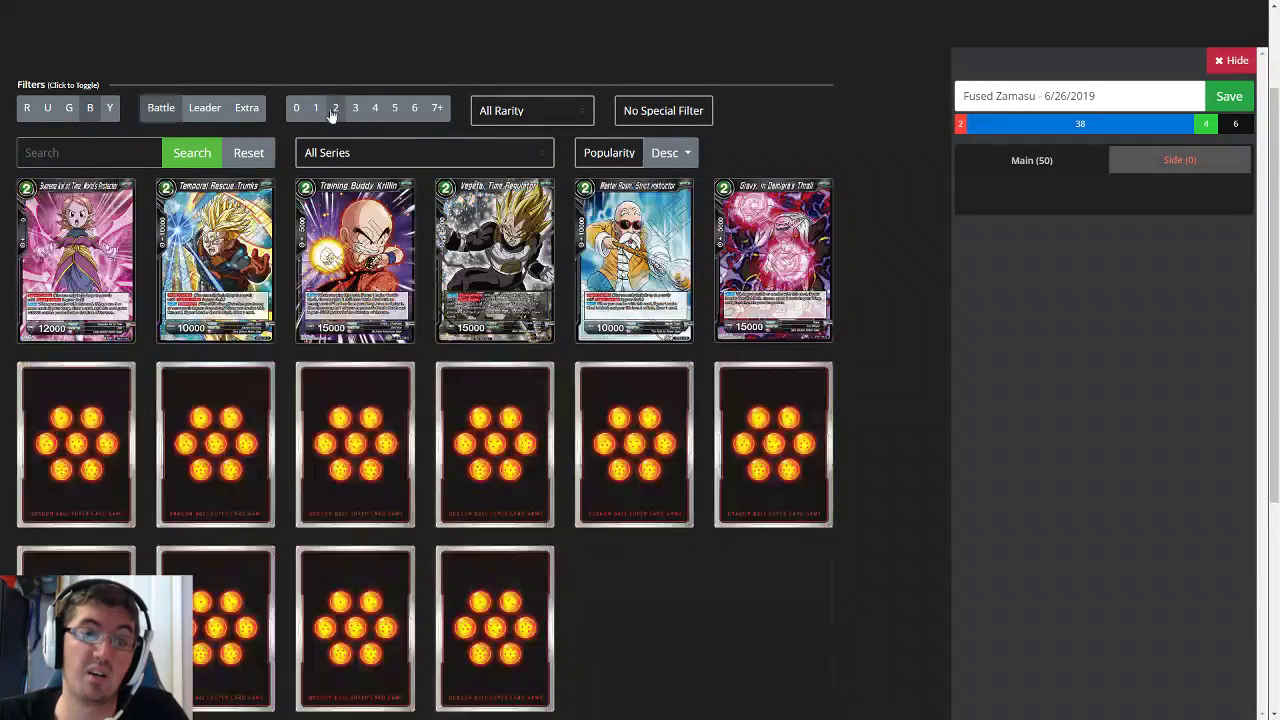
click(488, 620)
click(488, 620)
click(488, 620)
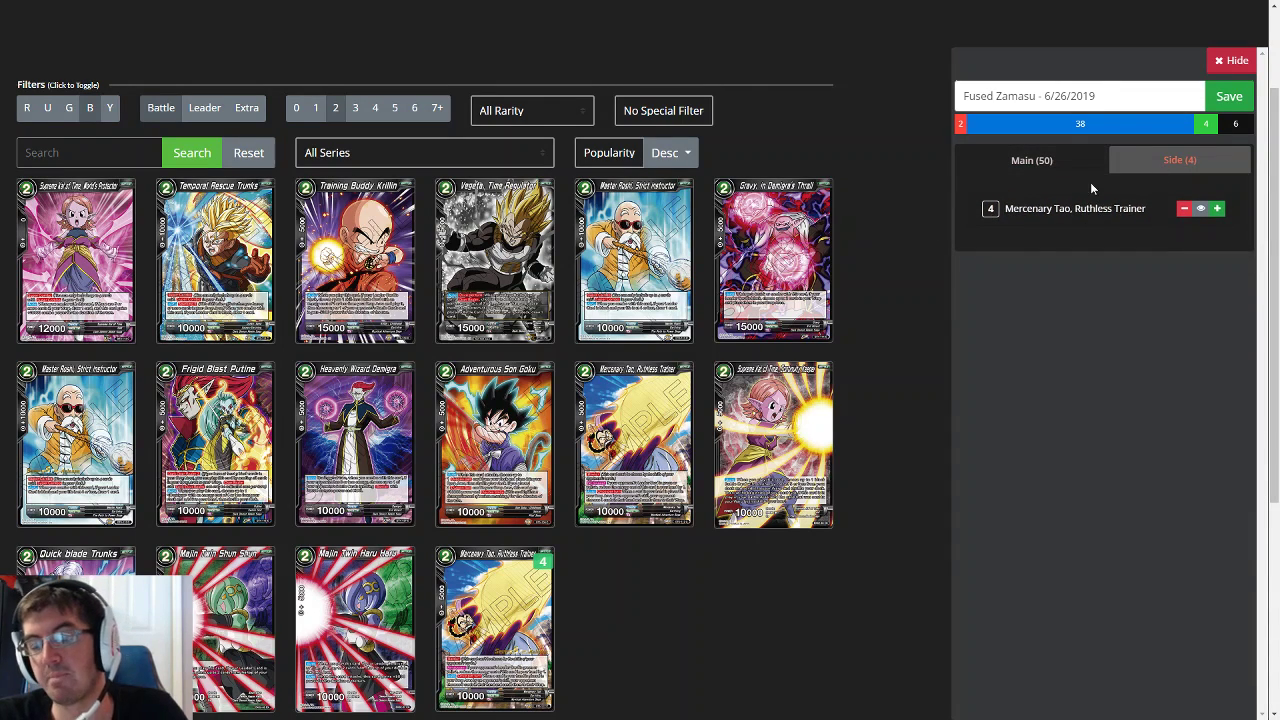
Step: Remove the single copies of Ultra Instinct -Sign- Son Goku and Ultimate Spirit Bomb Son Goku from the main deck
click(1046, 166)
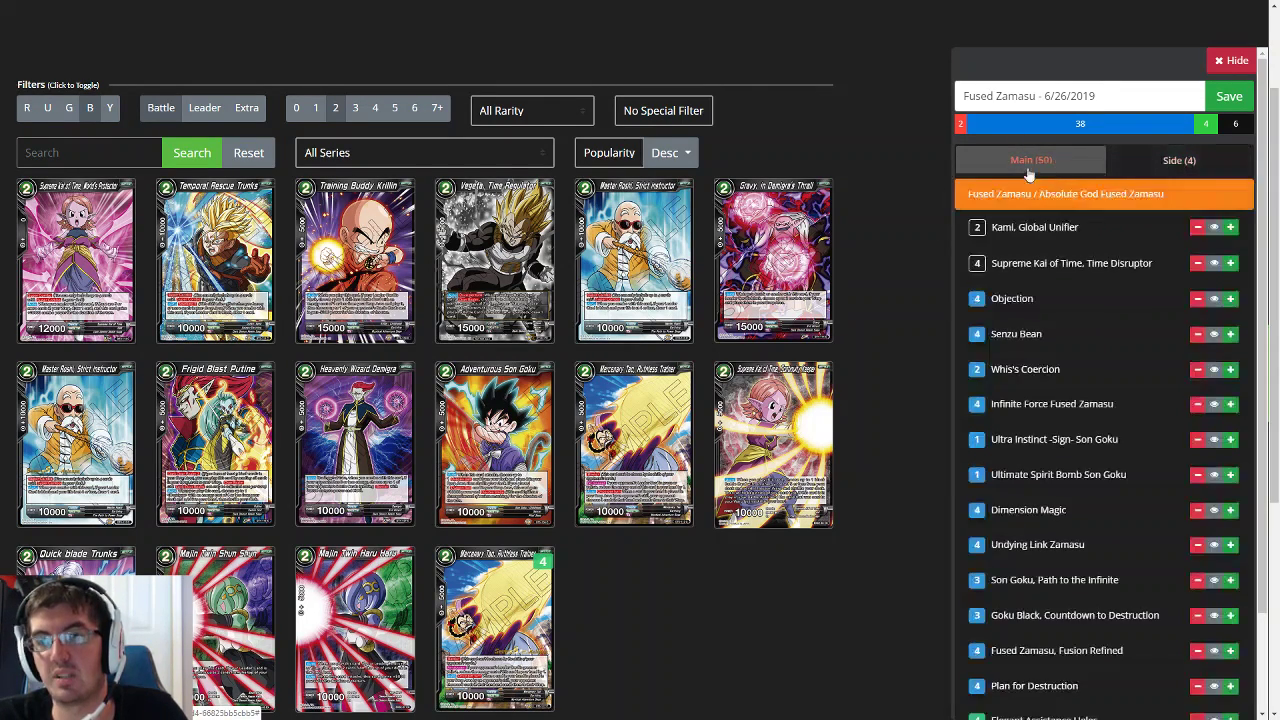
scroll(1050, 330, down, 2)
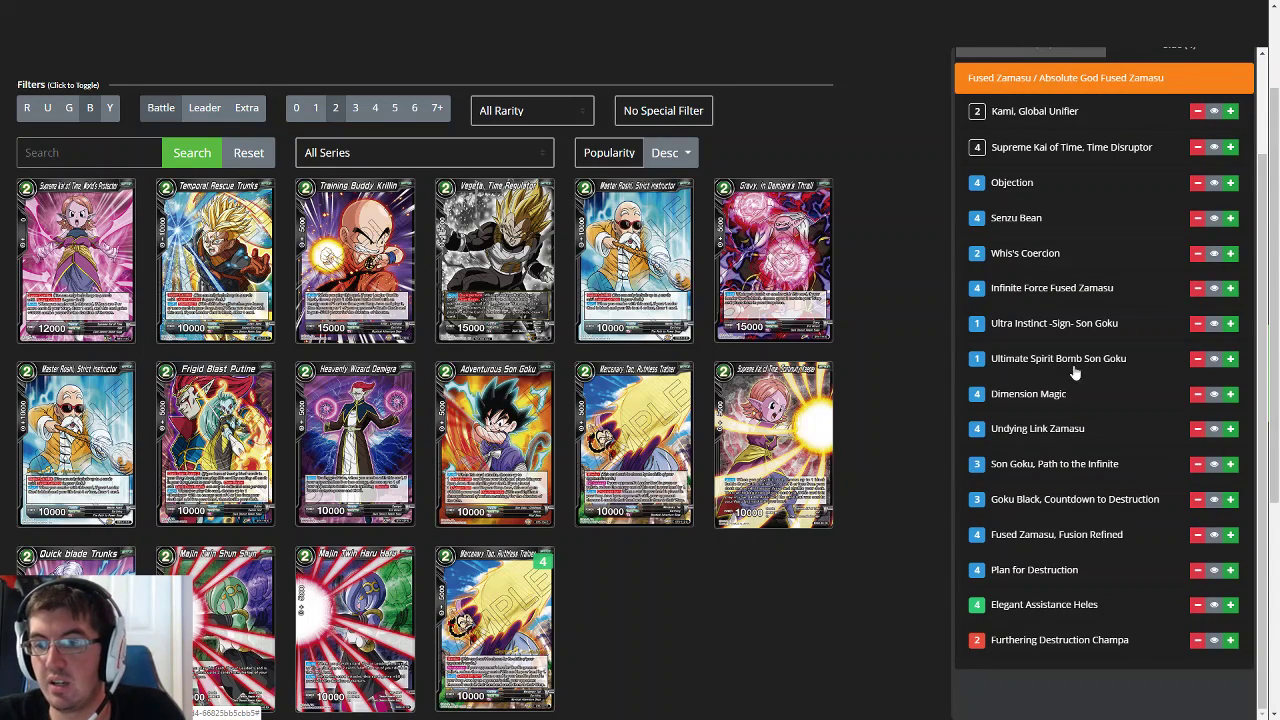
click(1197, 323)
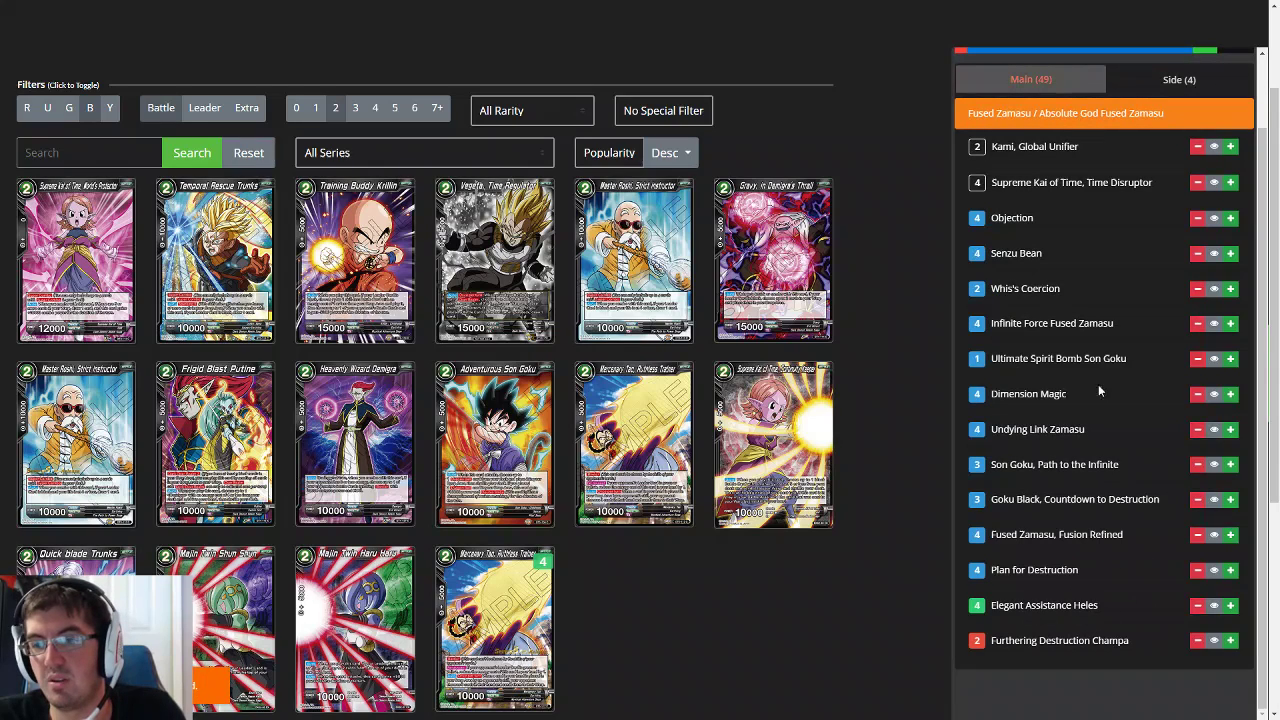
click(1197, 358)
scroll(427, 133, up, 2)
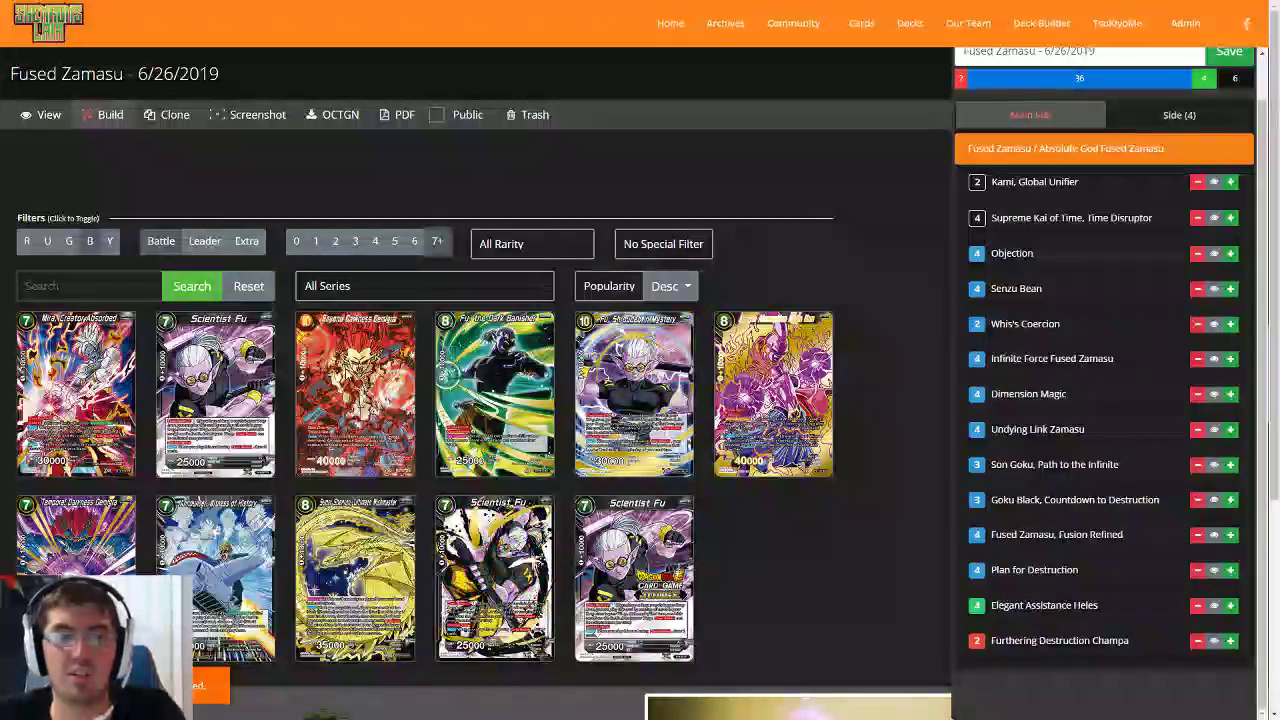
Step: Switch the card pool filter to blue cards costing 7 or more
click(47, 241)
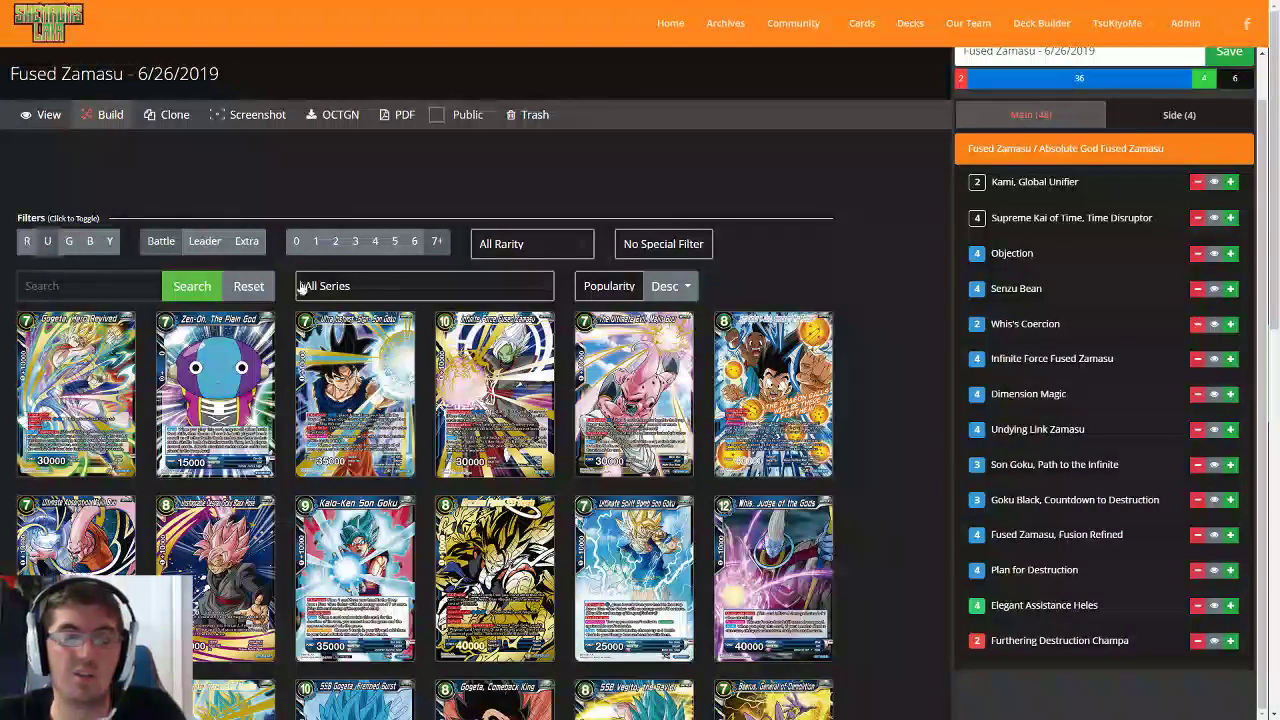
click(1179, 114)
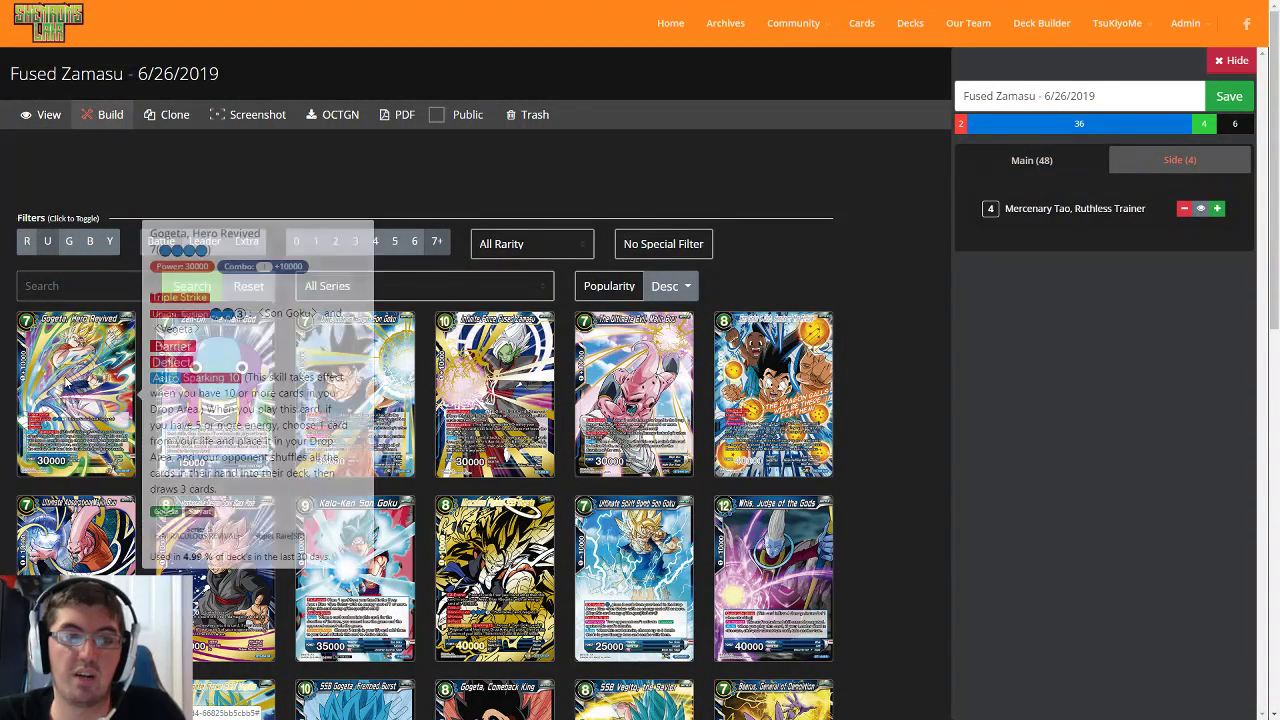
double_click(45, 400)
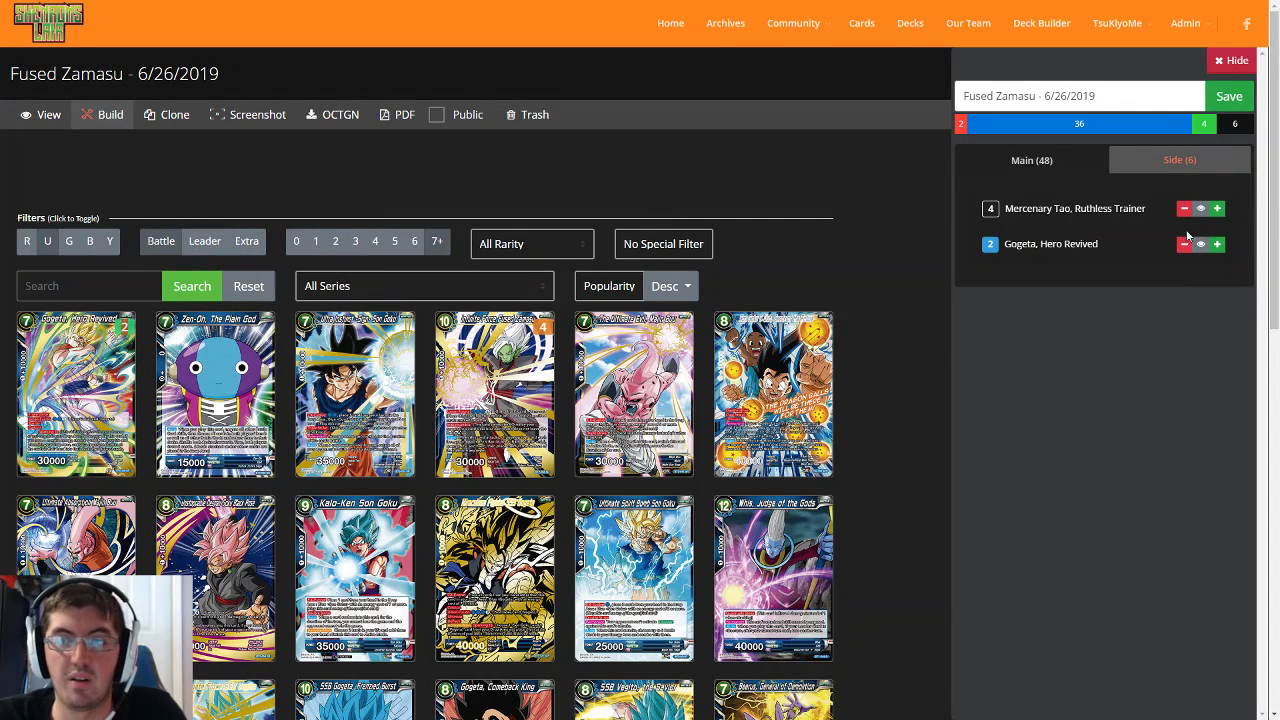
click(1183, 245)
click(1031, 160)
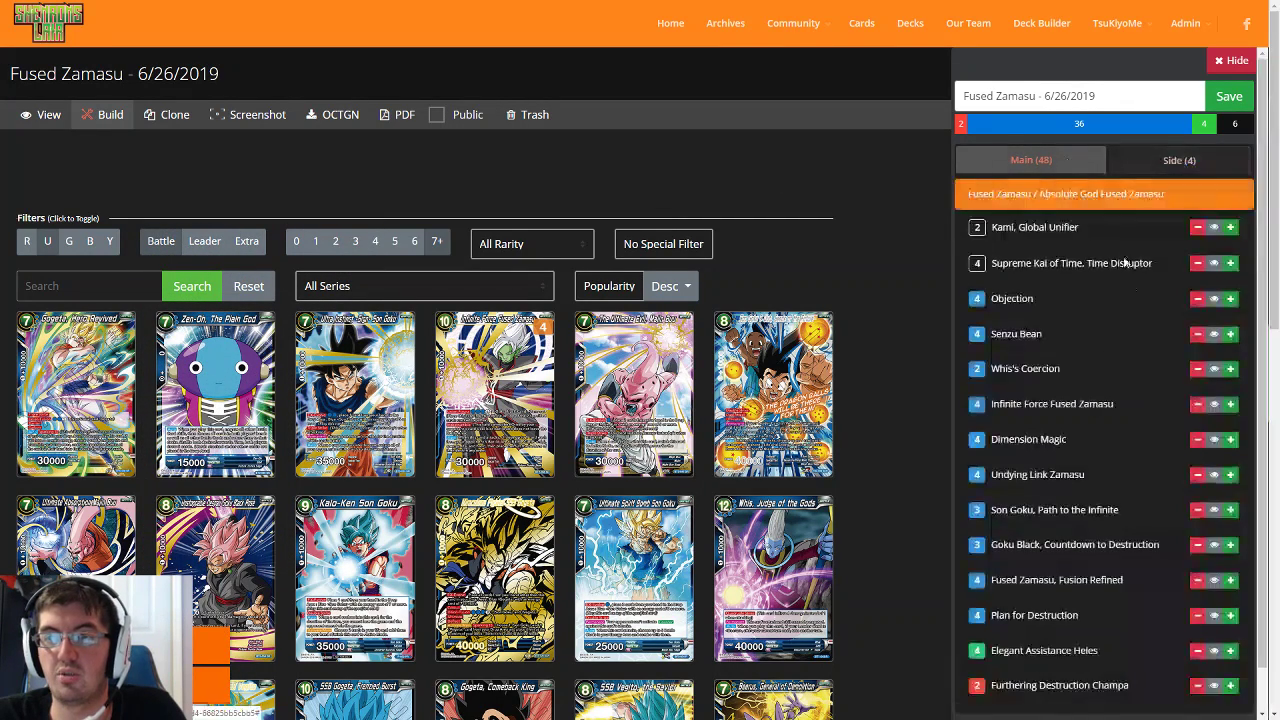
Step: Add one Son Goku & Uub, Seeds of the Future and one black Fu, the Dark Banisher to the main deck, and open the deck's screenshot view
scroll(1103, 557, down, 1)
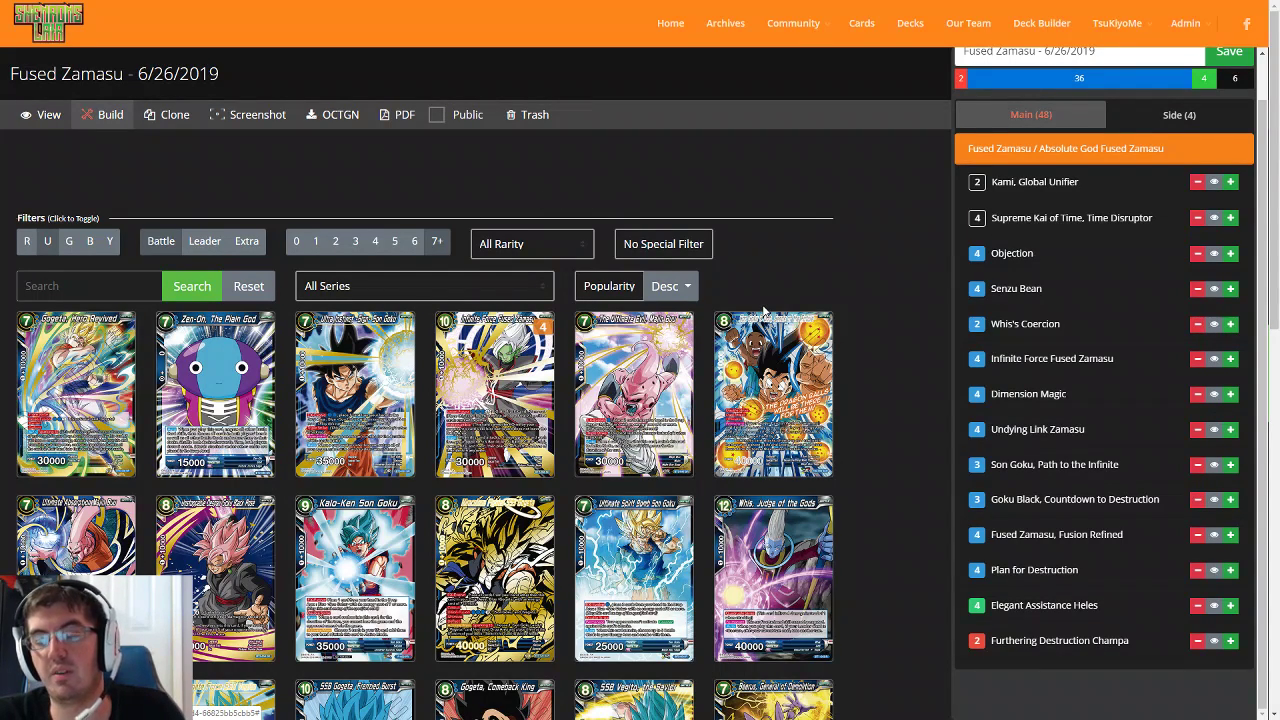
click(793, 390)
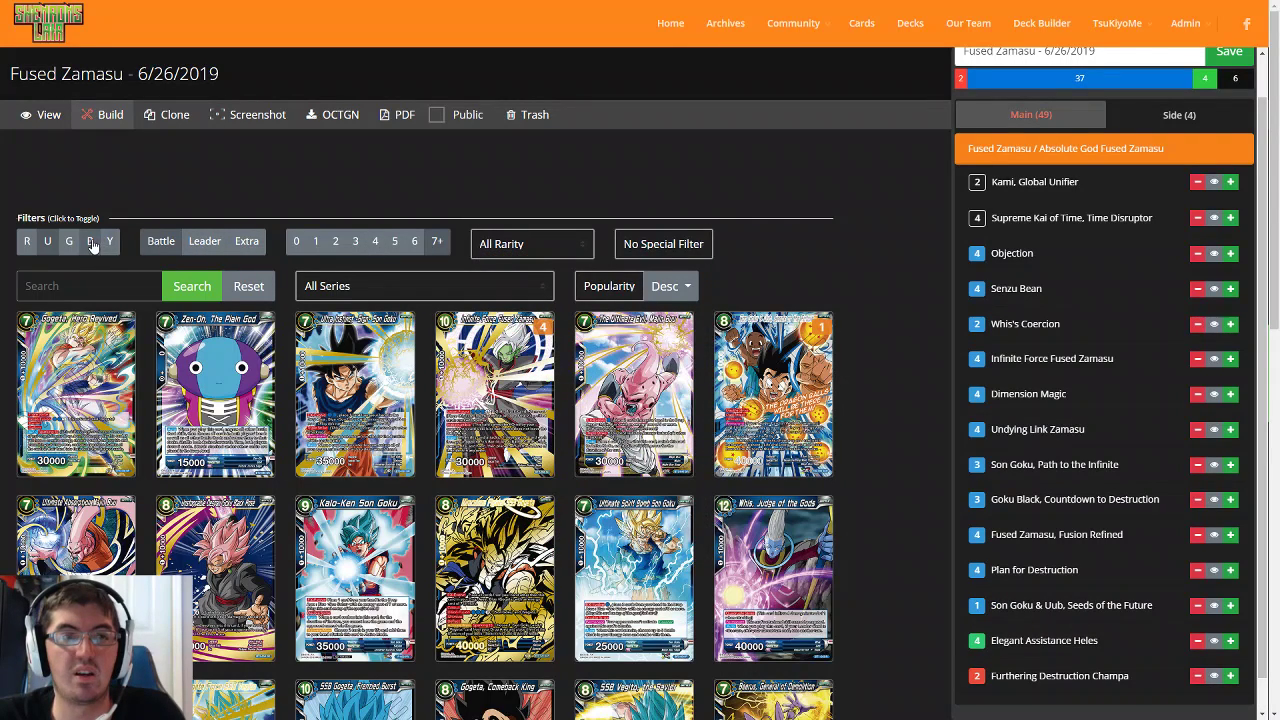
click(89, 241)
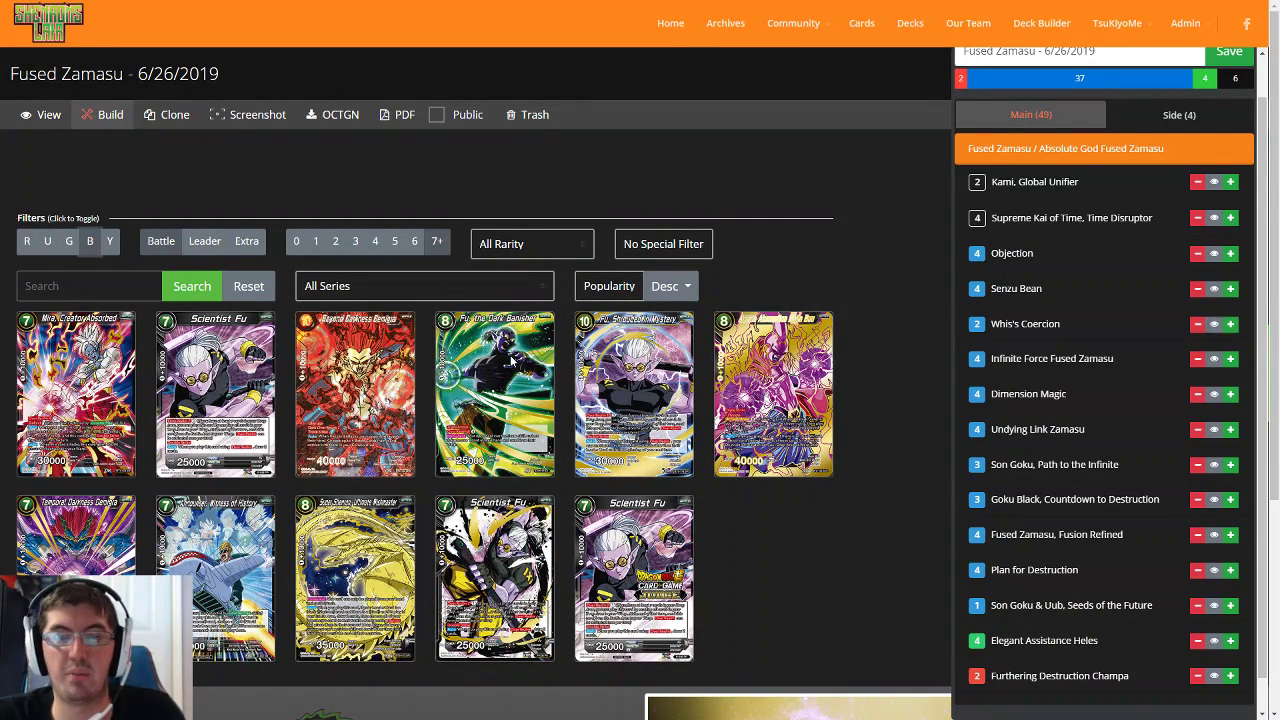
mouse_move(505, 370)
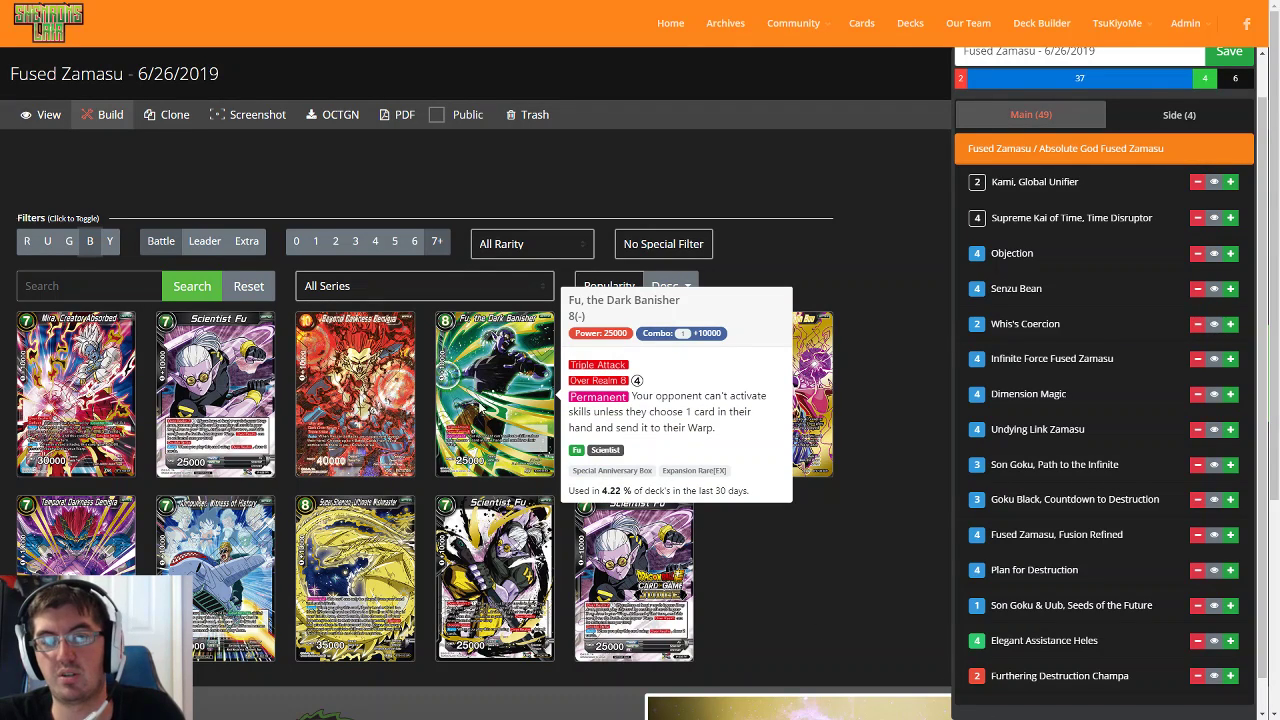
click(483, 409)
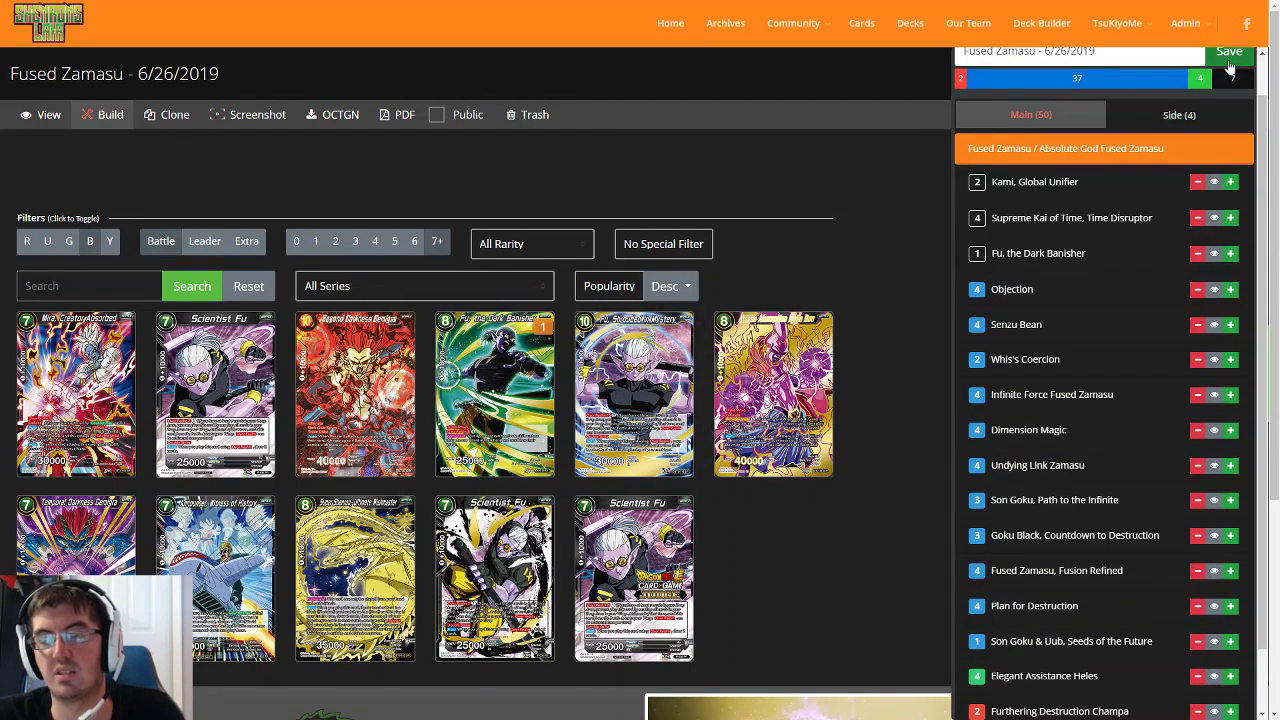
click(233, 121)
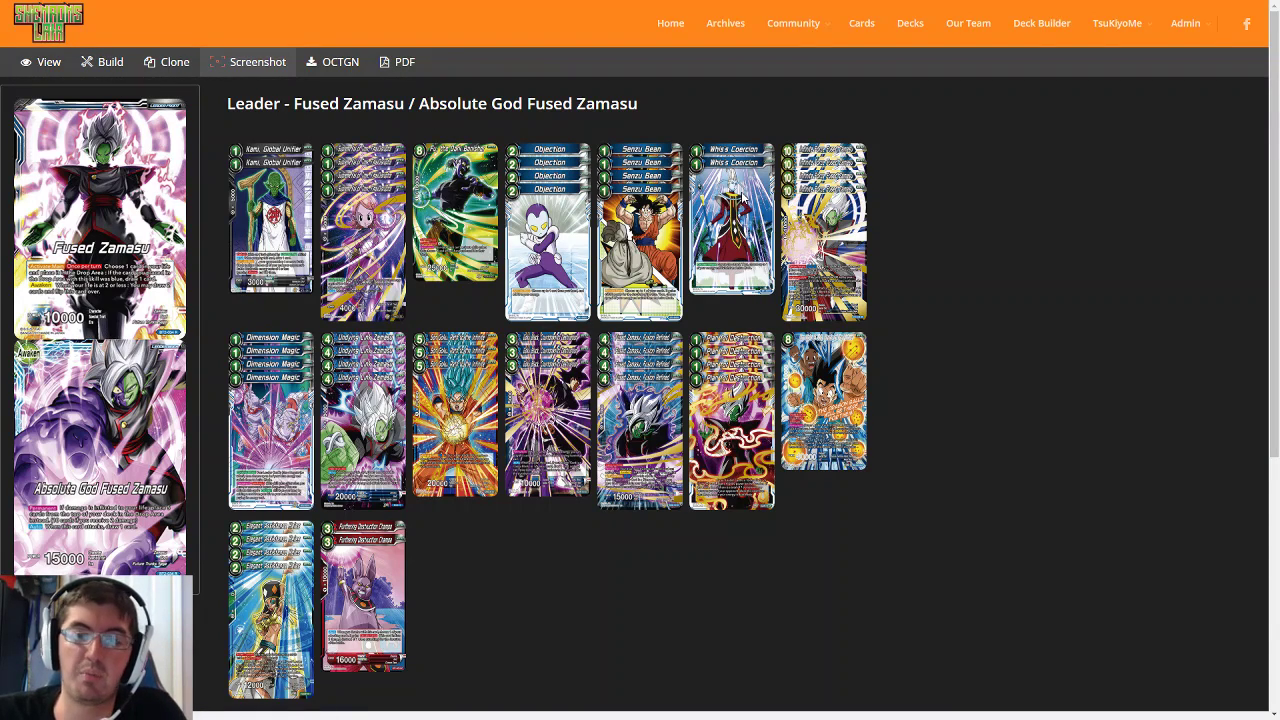
Step: Reopen the deck for building and remove both copies of Kami, Global Unifier and one Supreme Kai of Time, Time Disruptor from the main deck
click(162, 120)
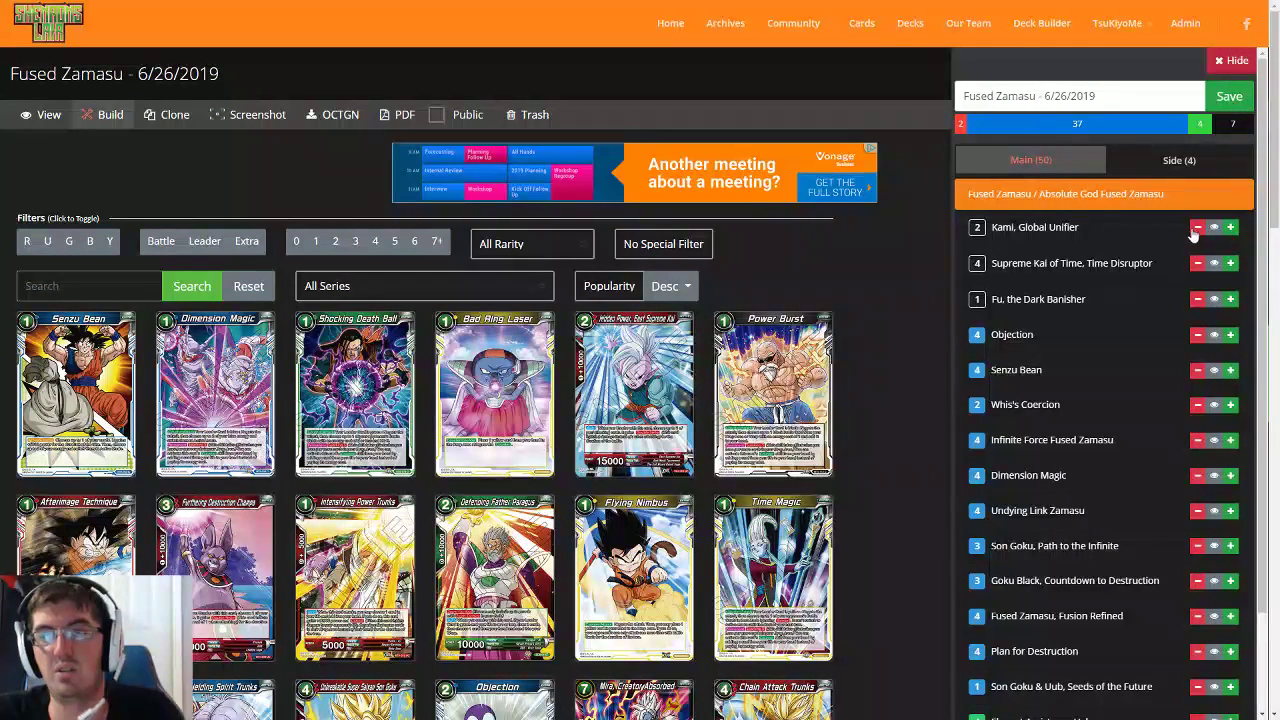
scroll(1054, 513, down, 2)
scroll(1132, 388, up, 2)
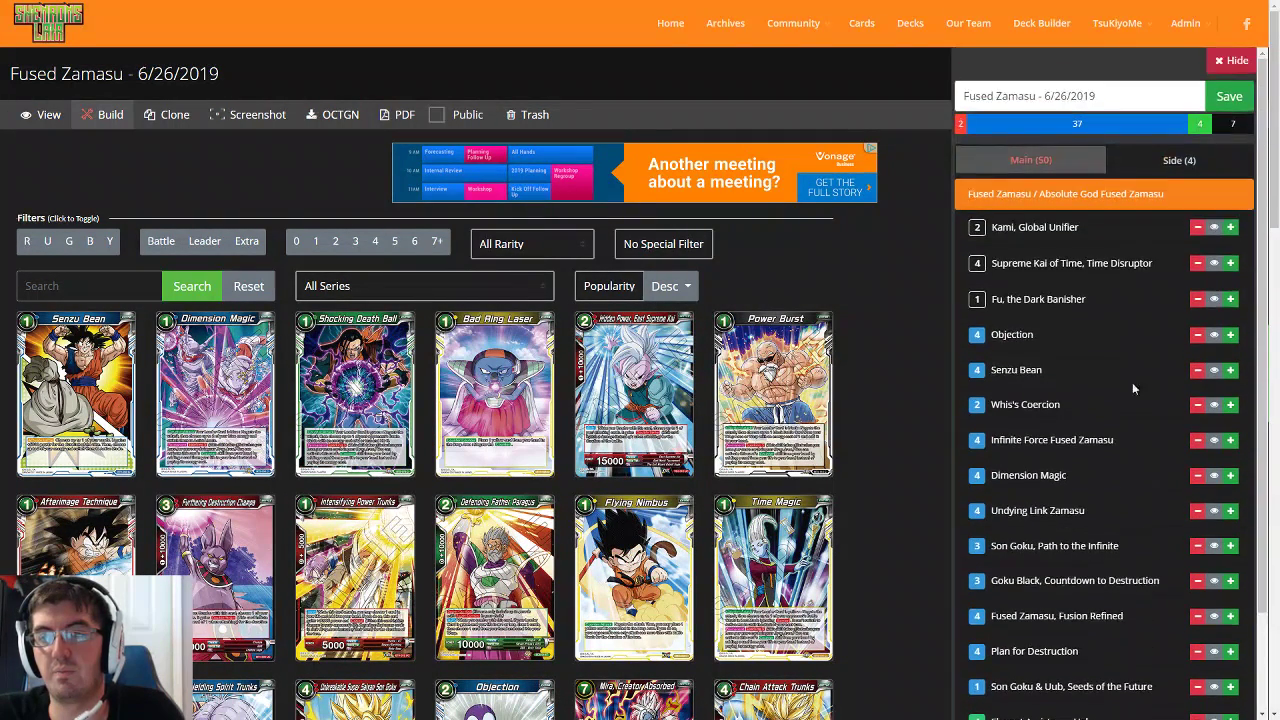
click(1197, 227)
click(1197, 227)
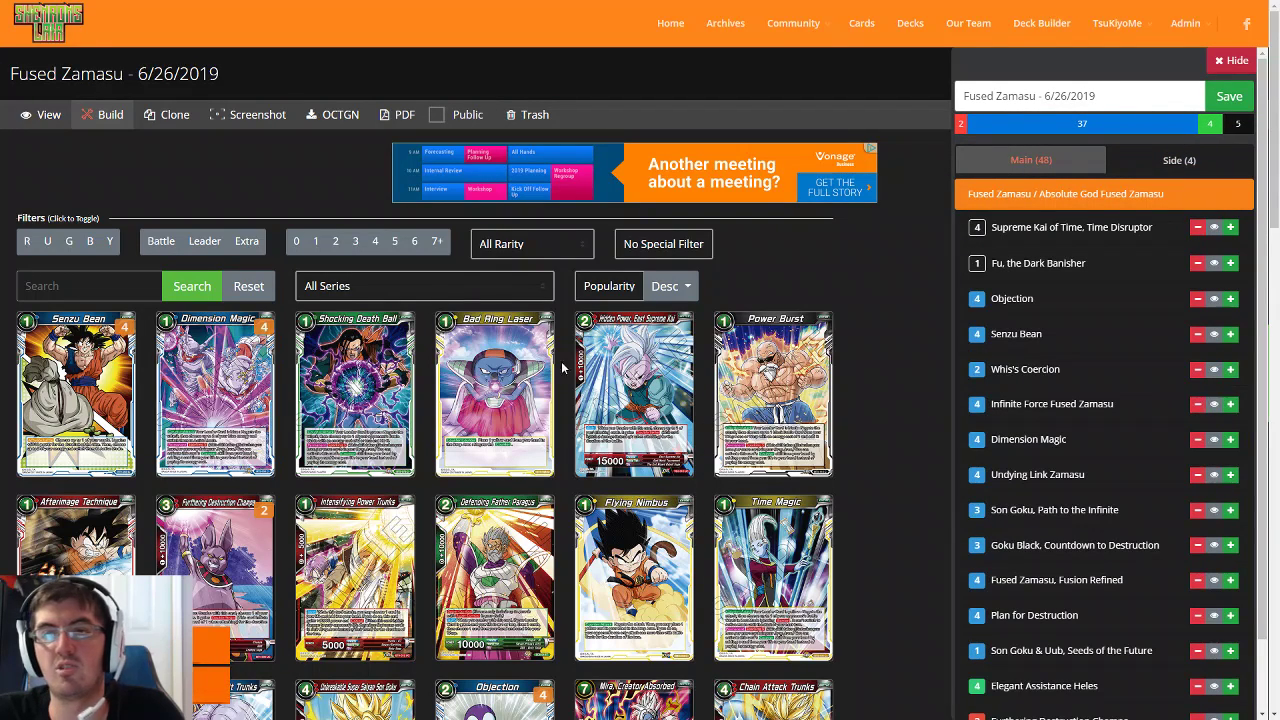
click(1197, 227)
Step: Add three copies of Burnished Bonds Borgos to the main deck from the blue battle cards costing 1, and save the deck
click(315, 241)
click(161, 241)
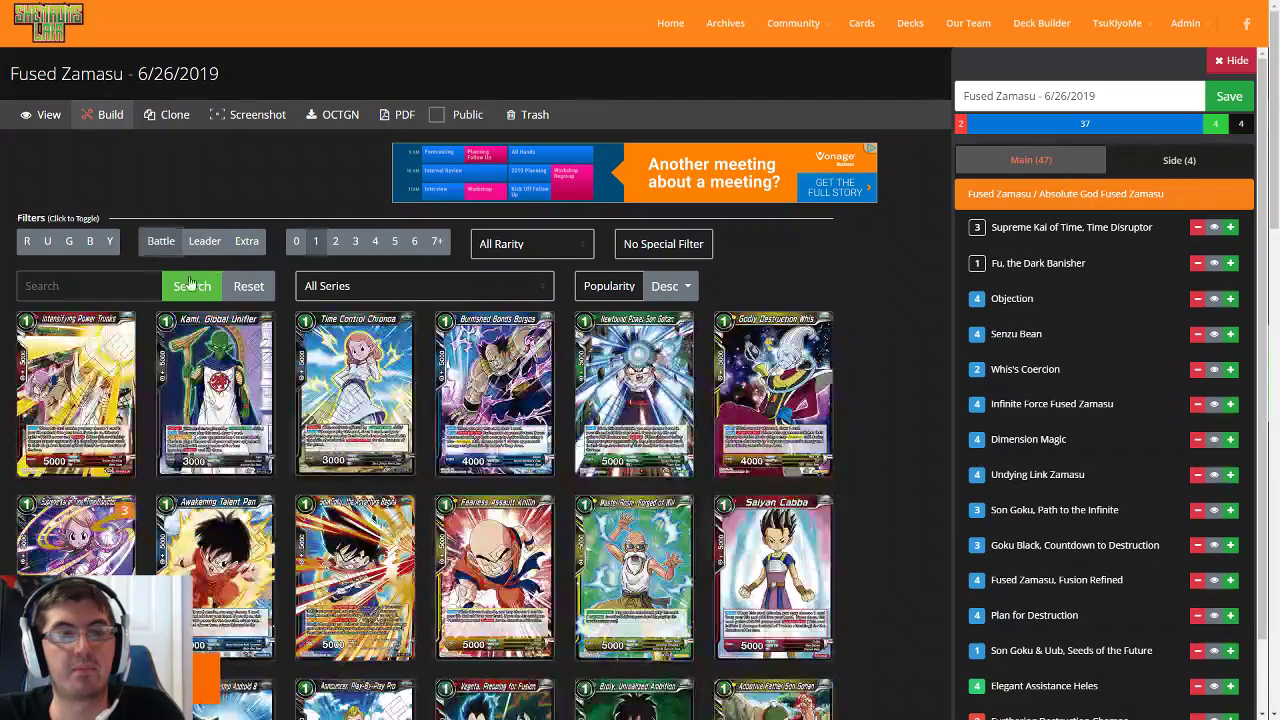
click(47, 241)
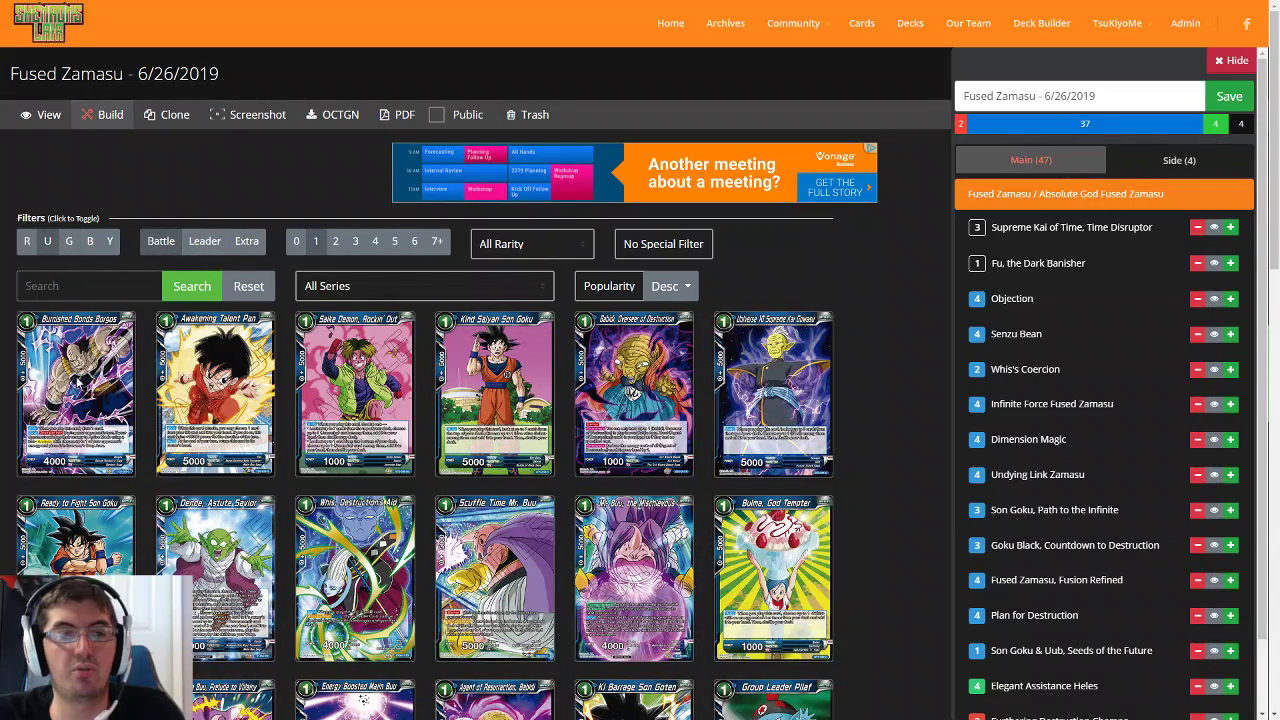
click(84, 388)
click(84, 388)
scroll(958, 369, down, 2)
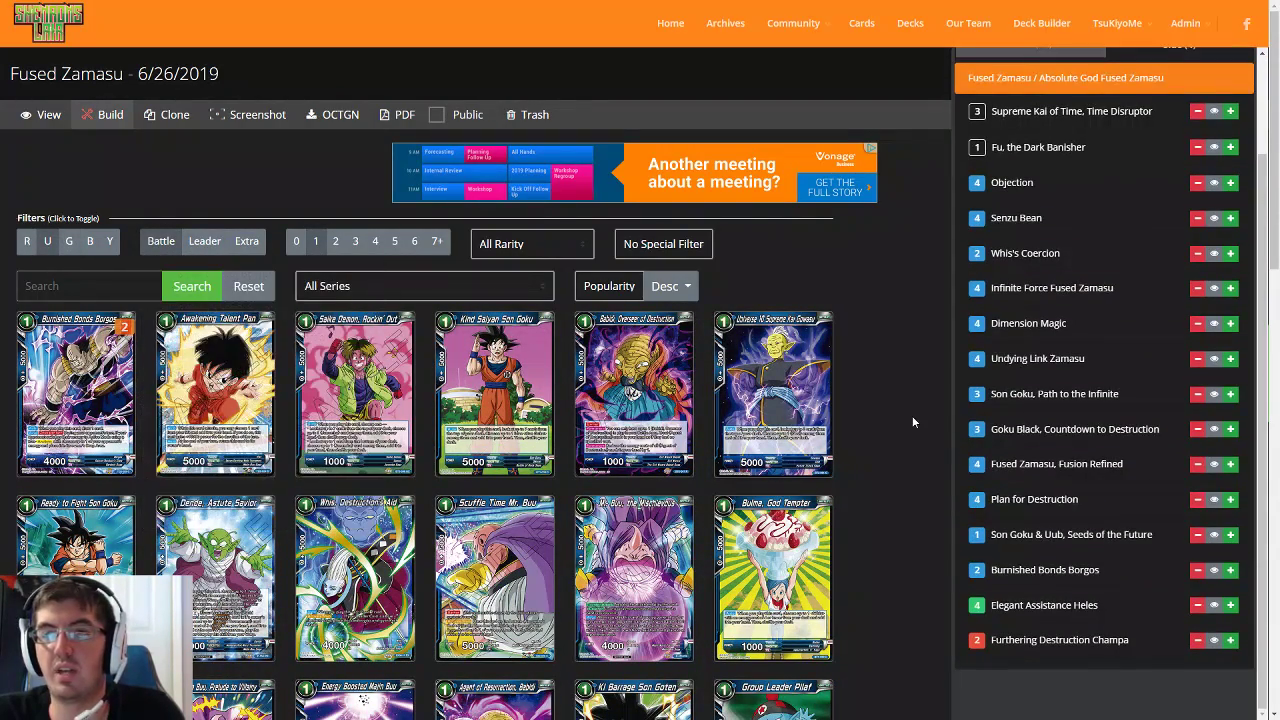
scroll(1100, 295, up, 2)
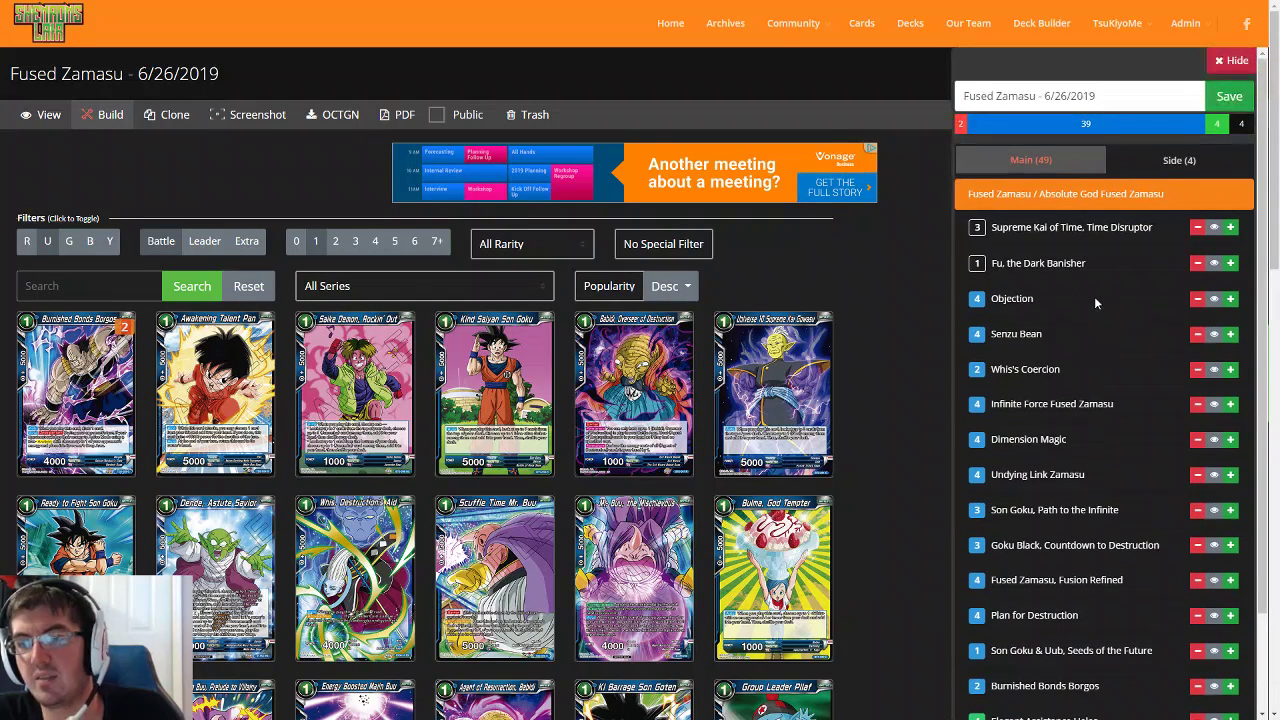
click(122, 382)
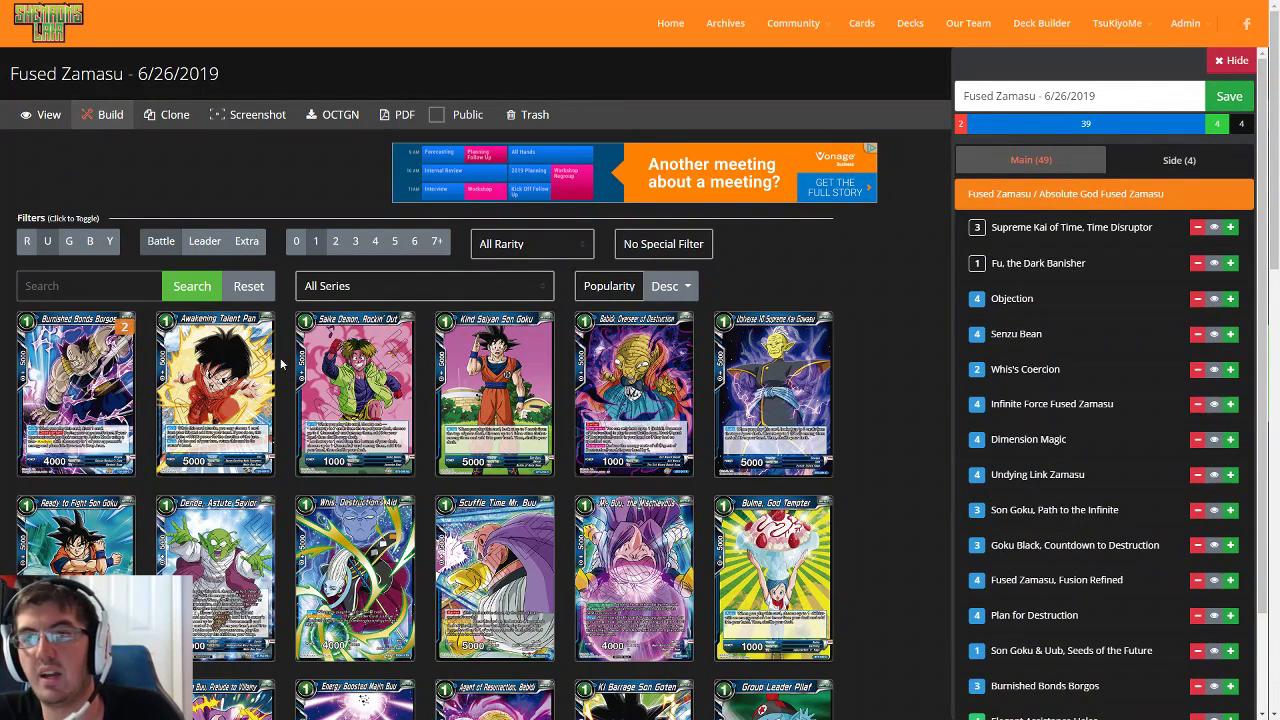
click(1229, 96)
Step: Open the deck's overview and examine the texts of Burnished Bonds Borgos and Supreme Kai of Time, Time Disruptor
click(45, 116)
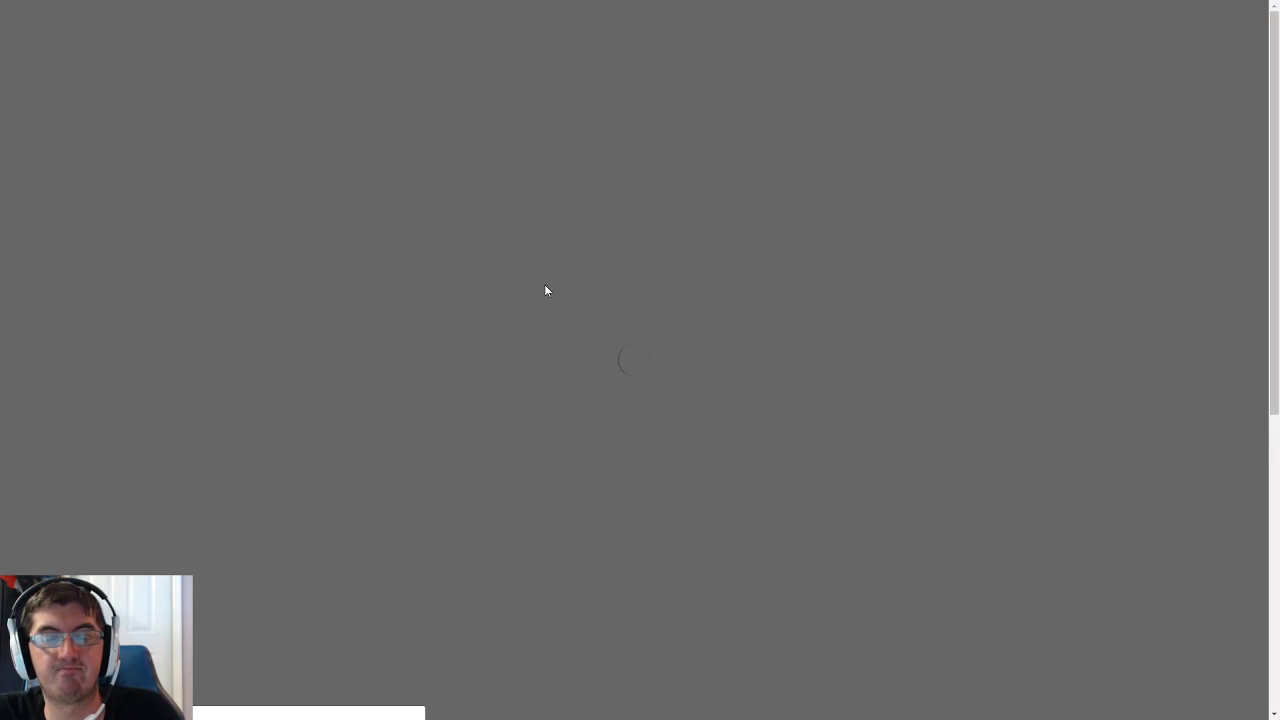
scroll(450, 221, down, 2)
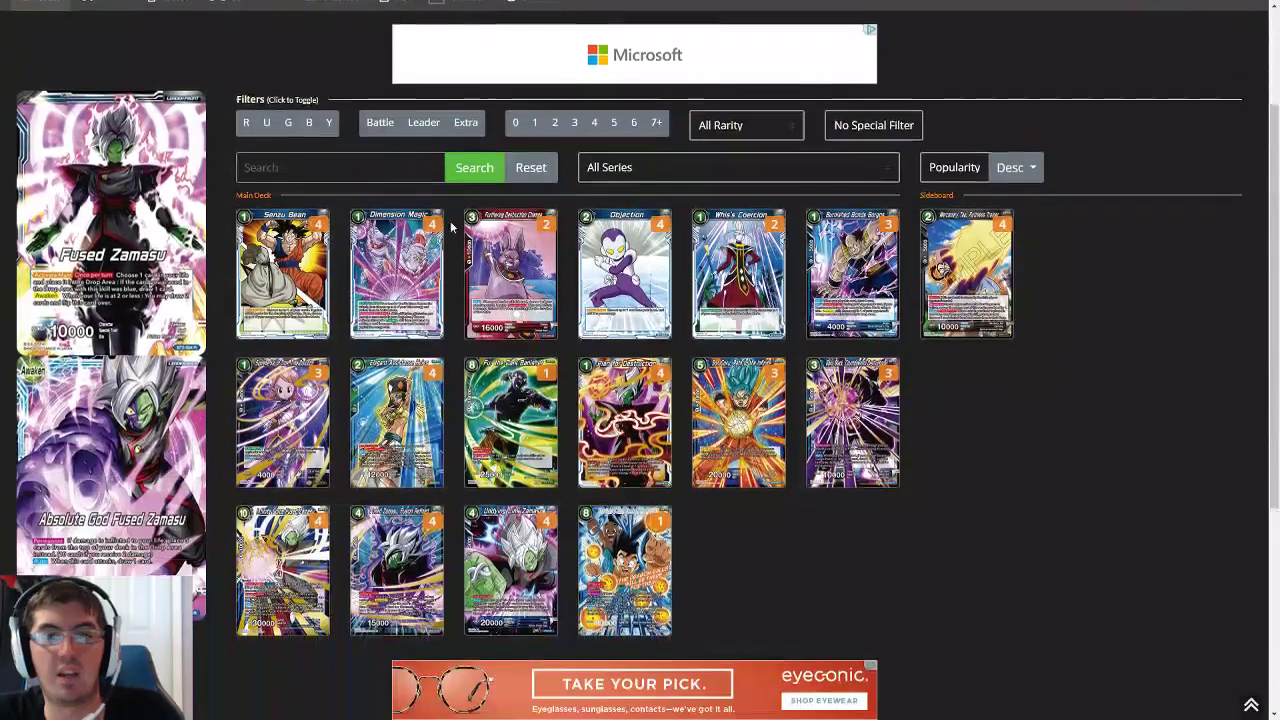
mouse_move(876, 238)
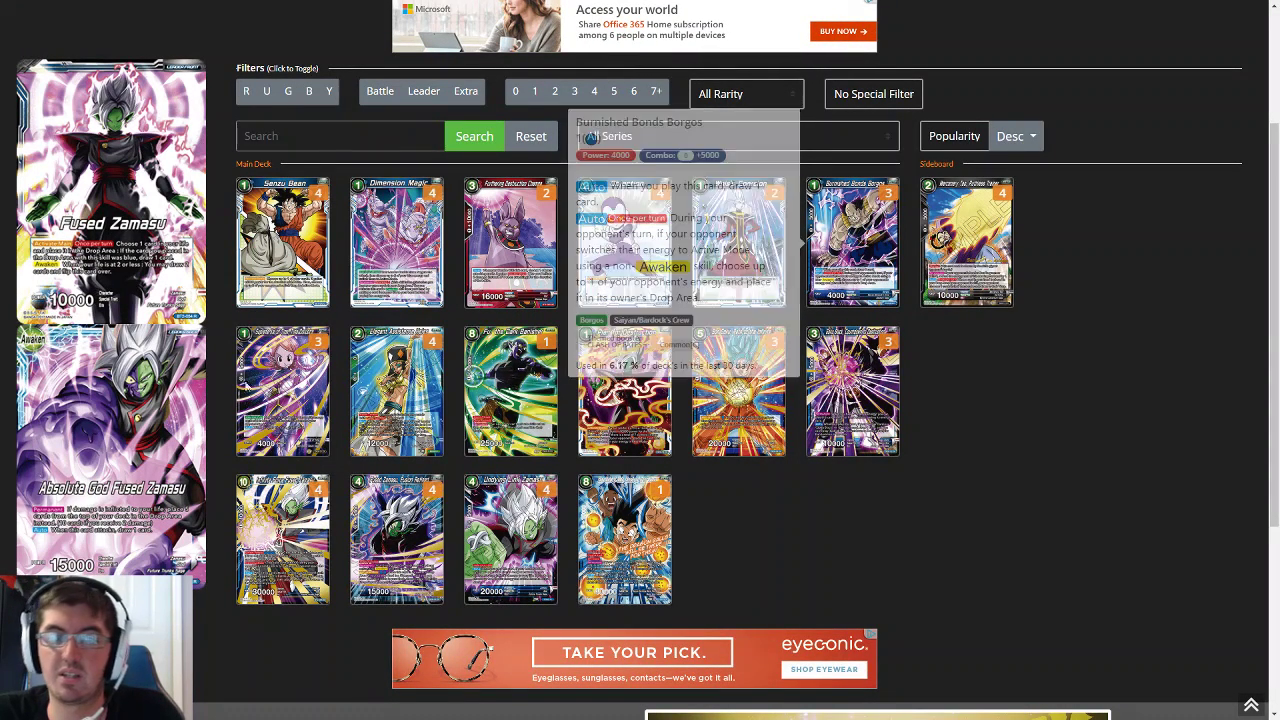
mouse_move(299, 383)
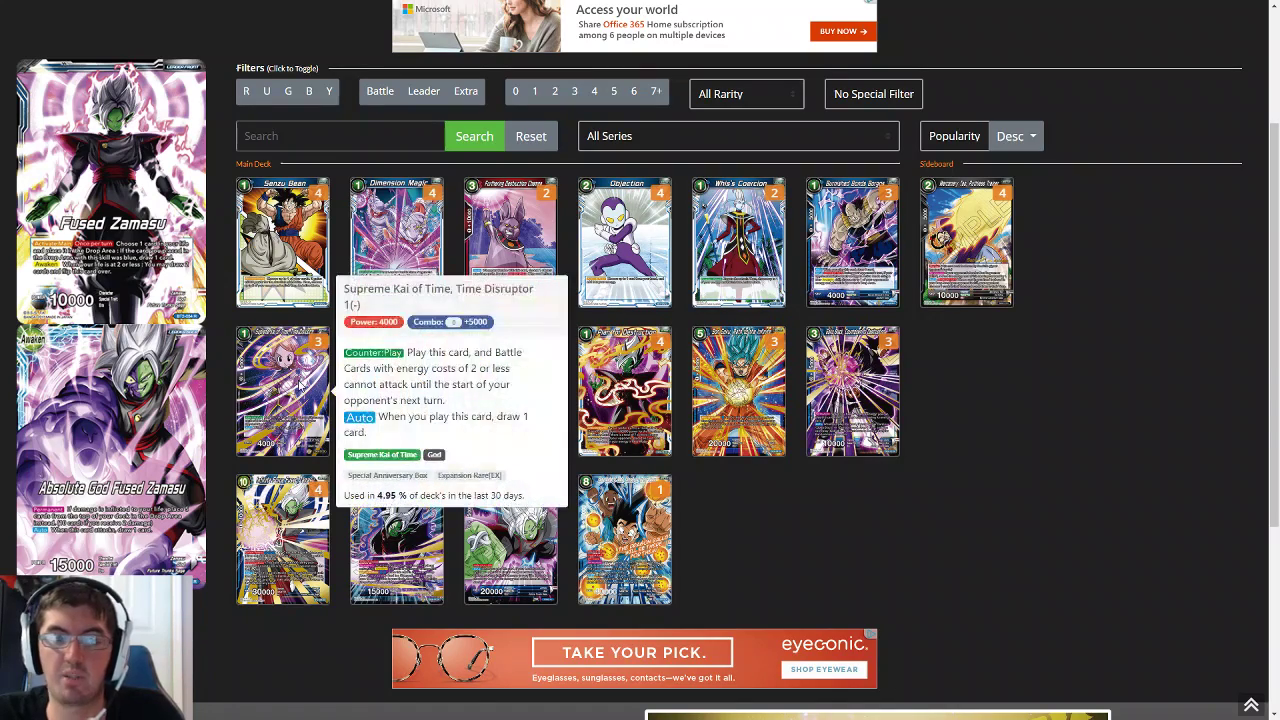
mouse_move(858, 202)
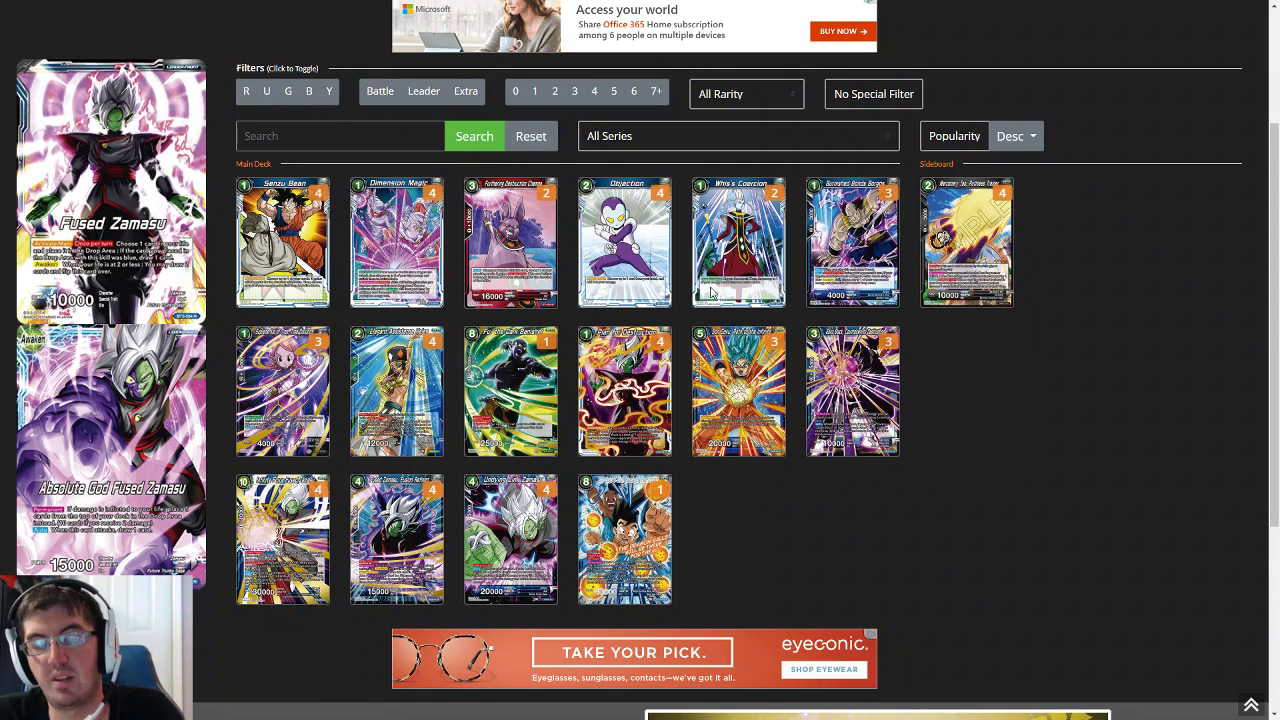
scroll(99, 184, up, 2)
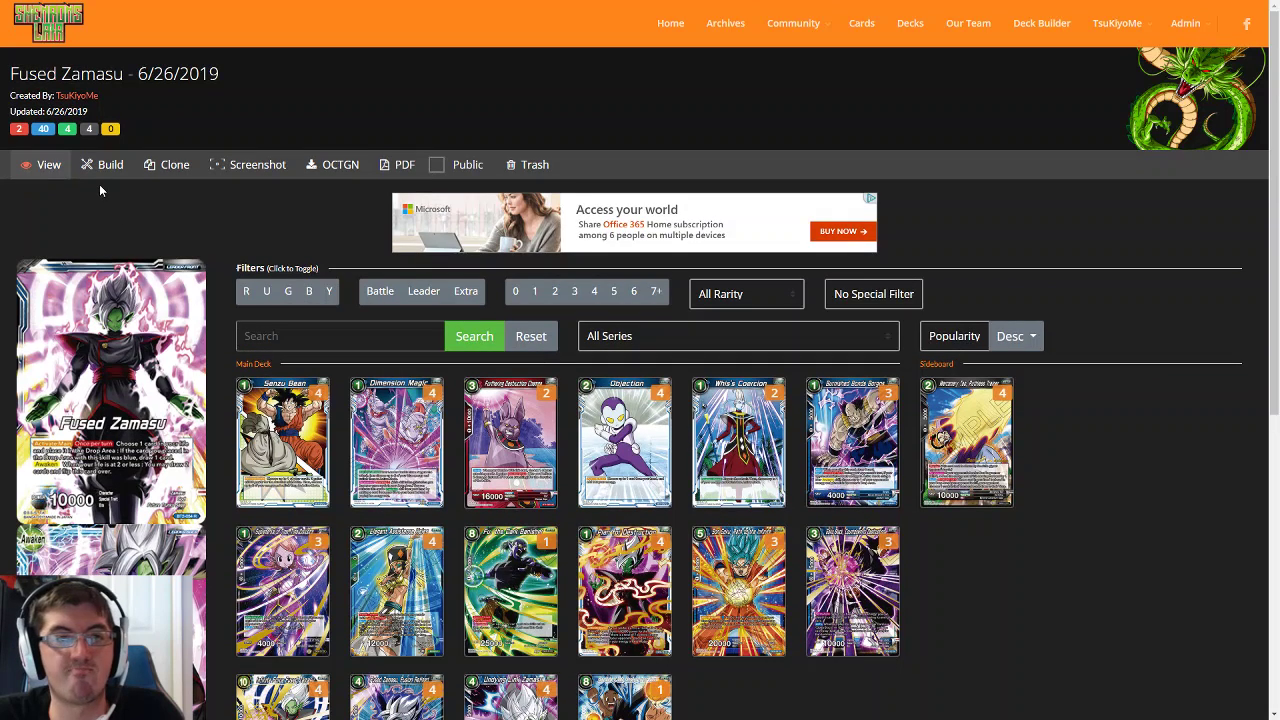
Step: Clone the Fused Zamasu deck
click(178, 166)
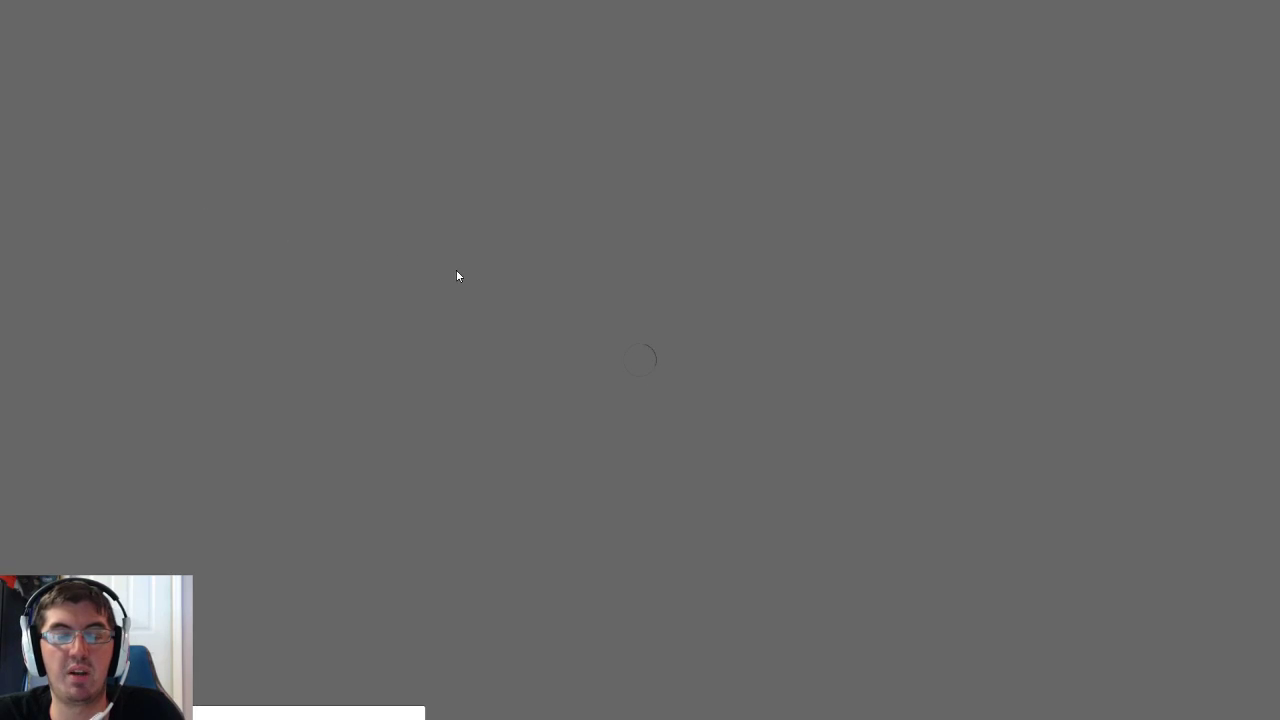